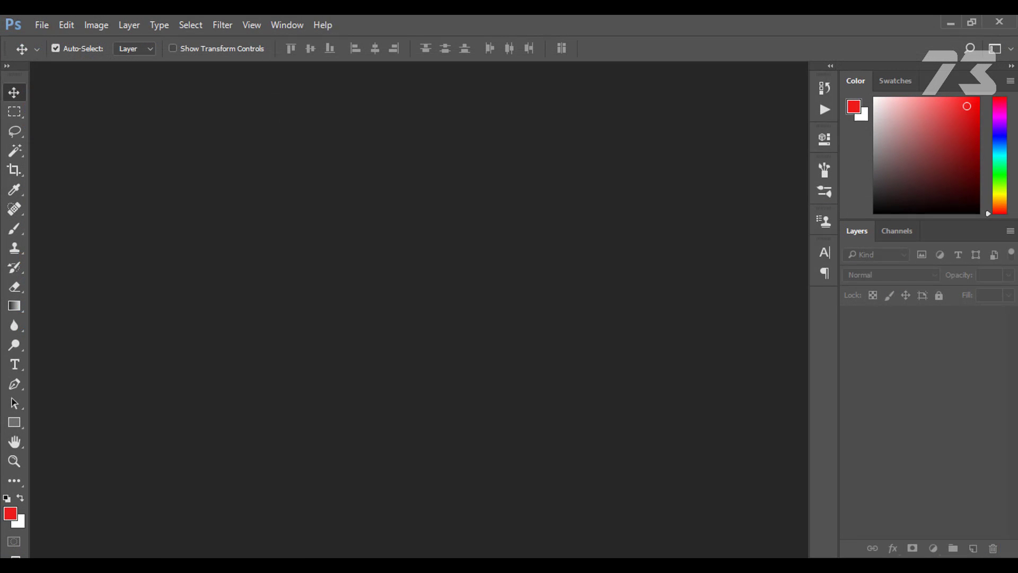
Open the BG scratched-metal image from the New folder on the desktop
left_click(43, 26)
left_click(56, 51)
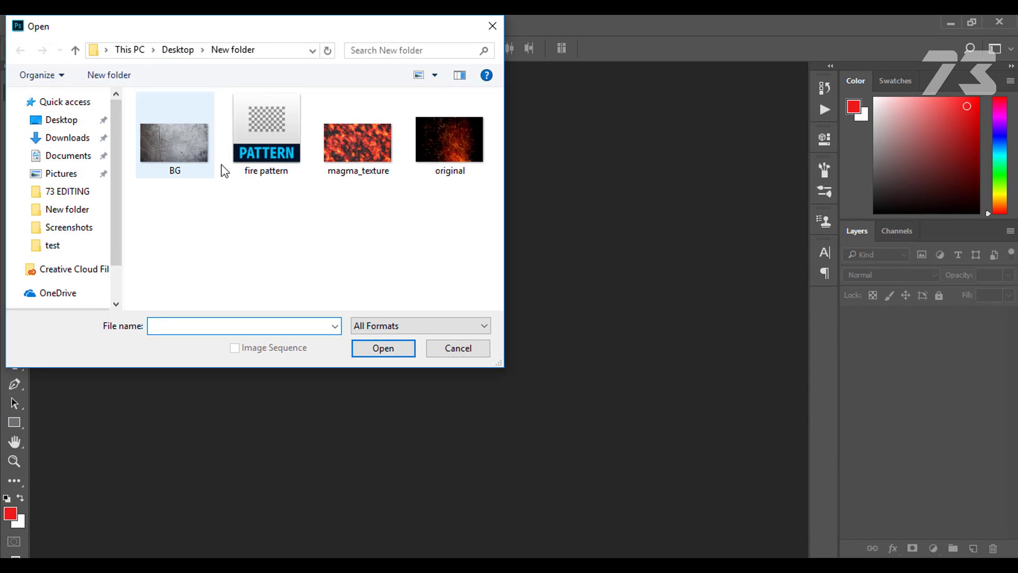
double_click(189, 148)
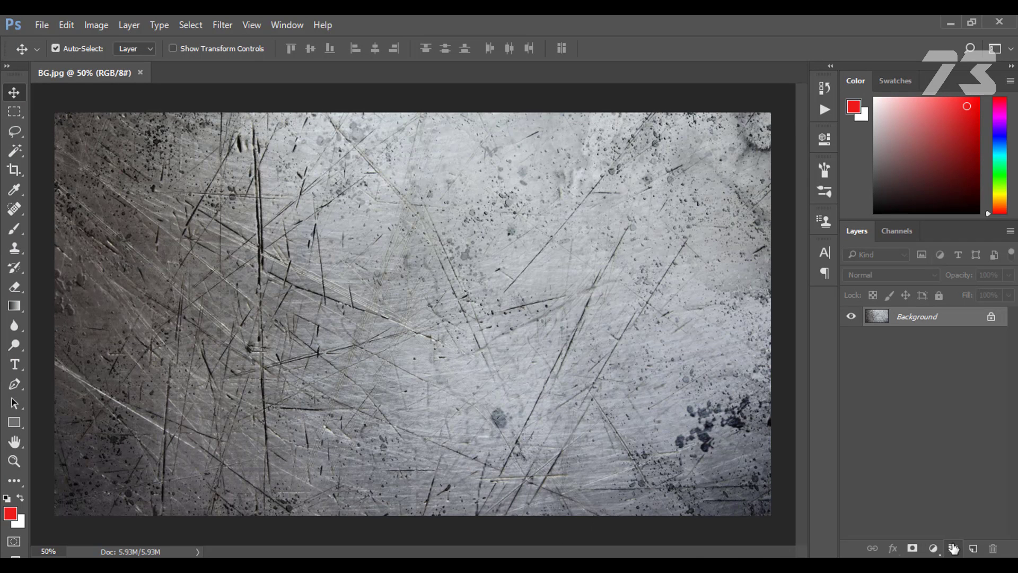
Add a text layer reading "73" on the metal background with the Type tool
left_click(14, 365)
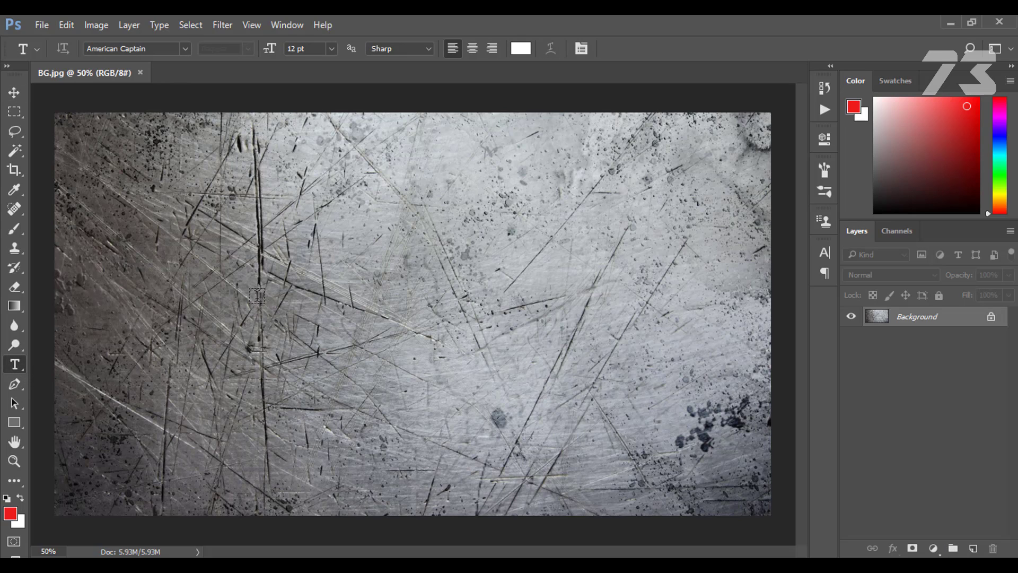
left_click(286, 306)
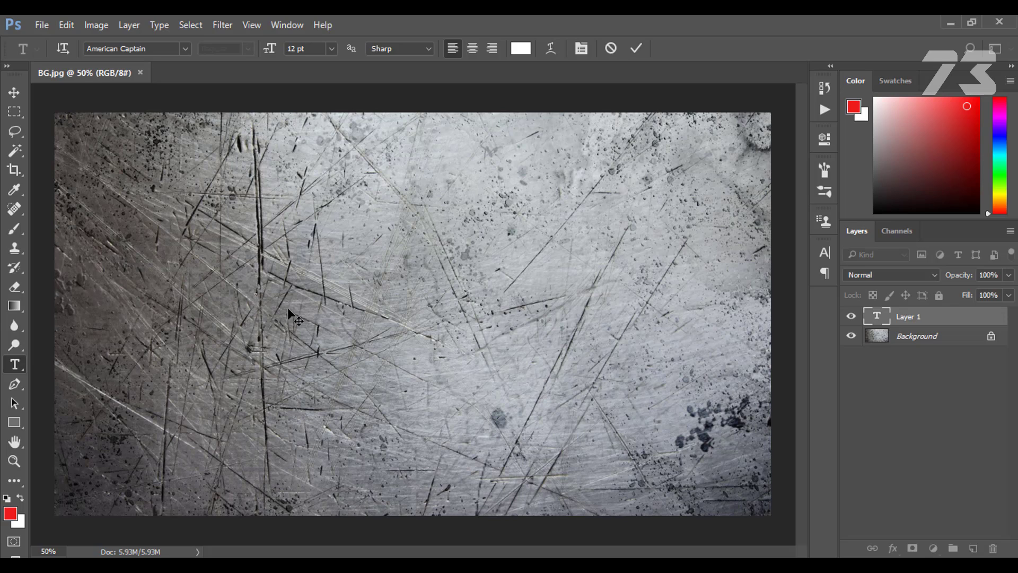
type("73")
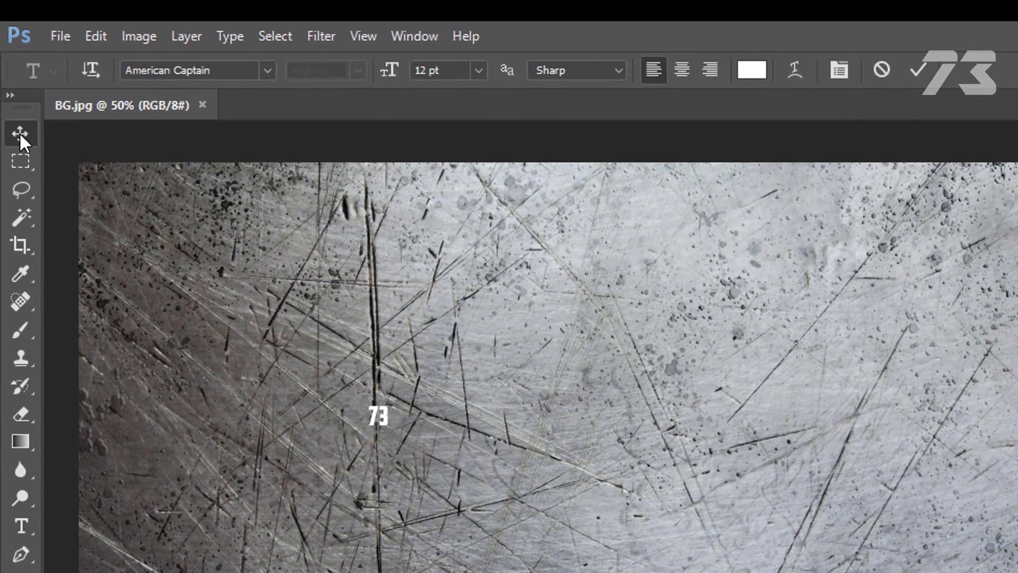
left_click(19, 132)
Change the font of the 73 text to AR DESTINE in the character settings
left_click(425, 35)
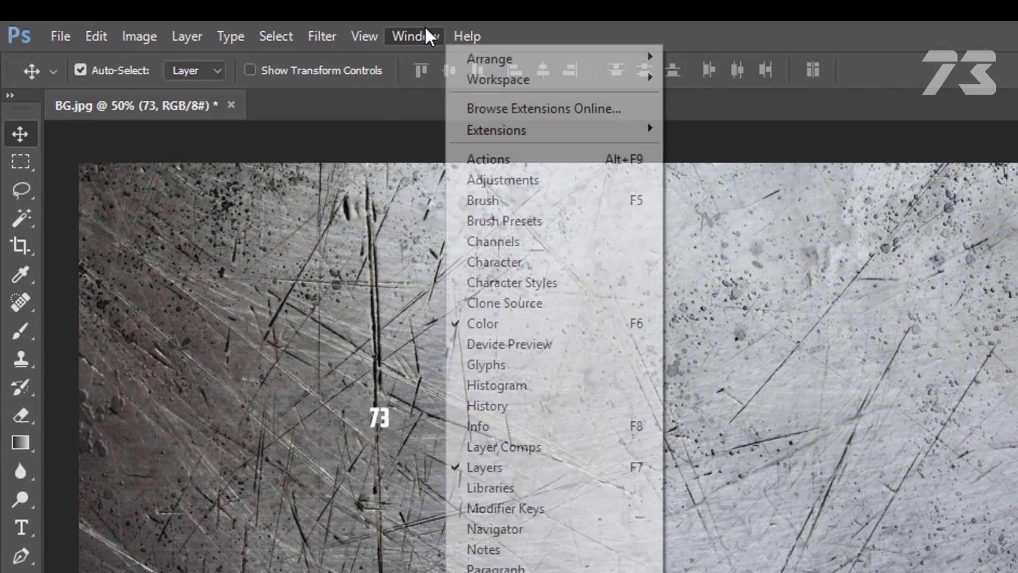
left_click(504, 261)
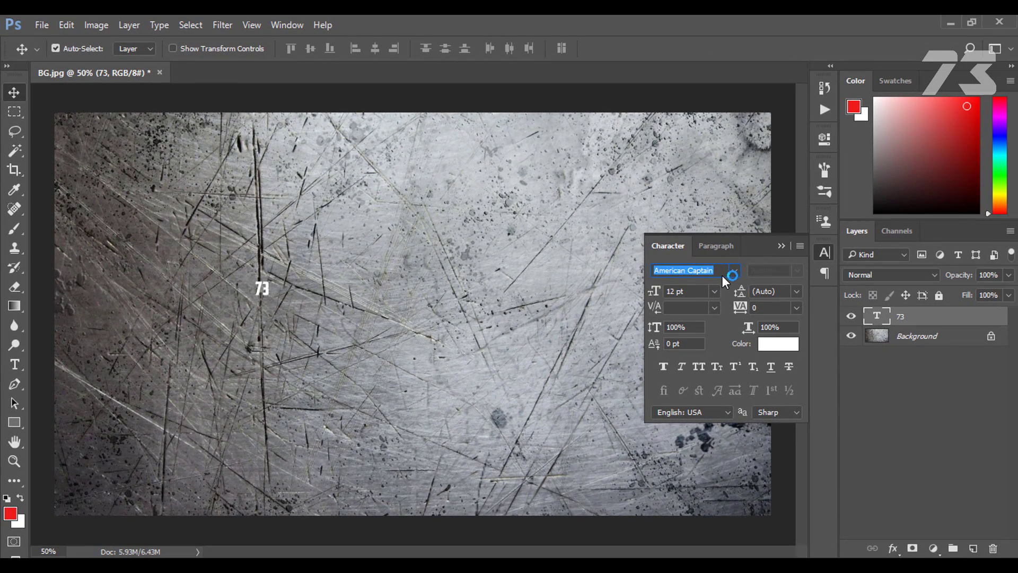
left_click(734, 271)
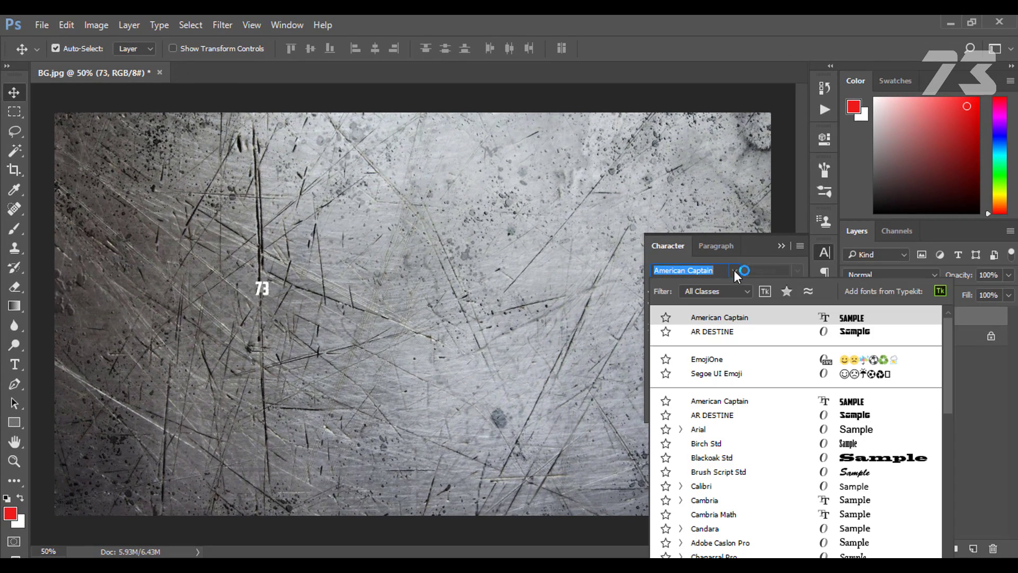
left_click(742, 331)
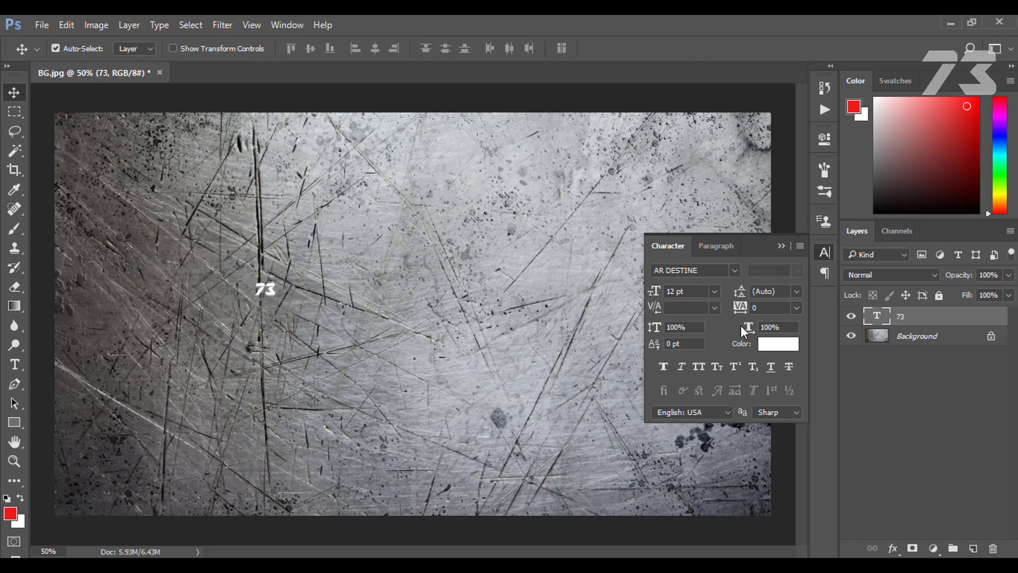
Enlarge the 73 text to 147 pt and collapse the character settings
left_click(709, 290)
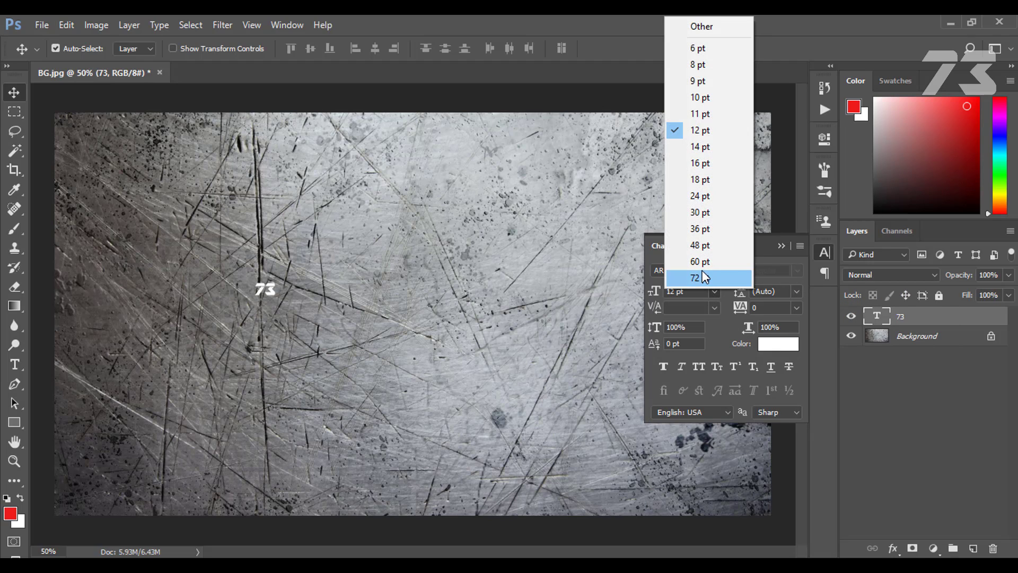
left_click(705, 277)
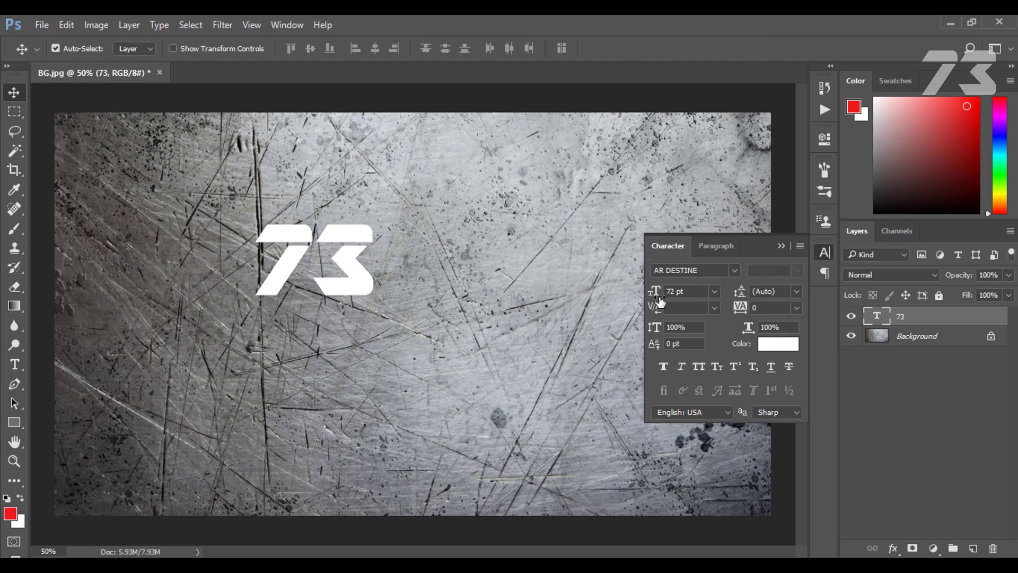
left_click(681, 291)
type("113")
key("Return")
mouse_move(660, 295)
left_mouse_down()
mouse_move(688, 295)
mouse_move(658, 298)
mouse_move(670, 301)
left_mouse_up()
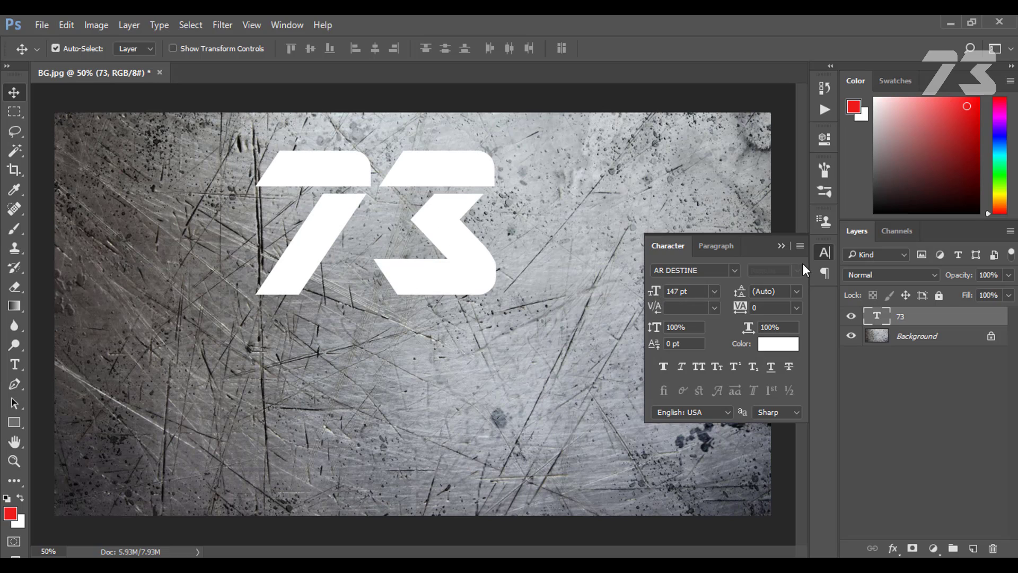
left_click(784, 247)
Move the 73 text to the middle of the canvas, aligning it against a full-canvas selection, and deselect
left_click_drag(452, 233, 488, 324)
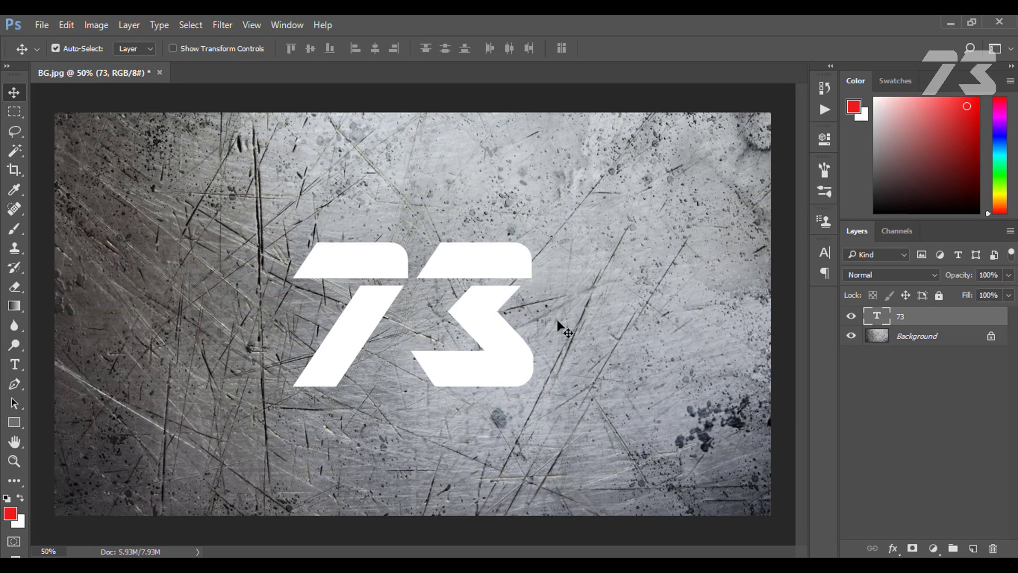
key("ctrl")
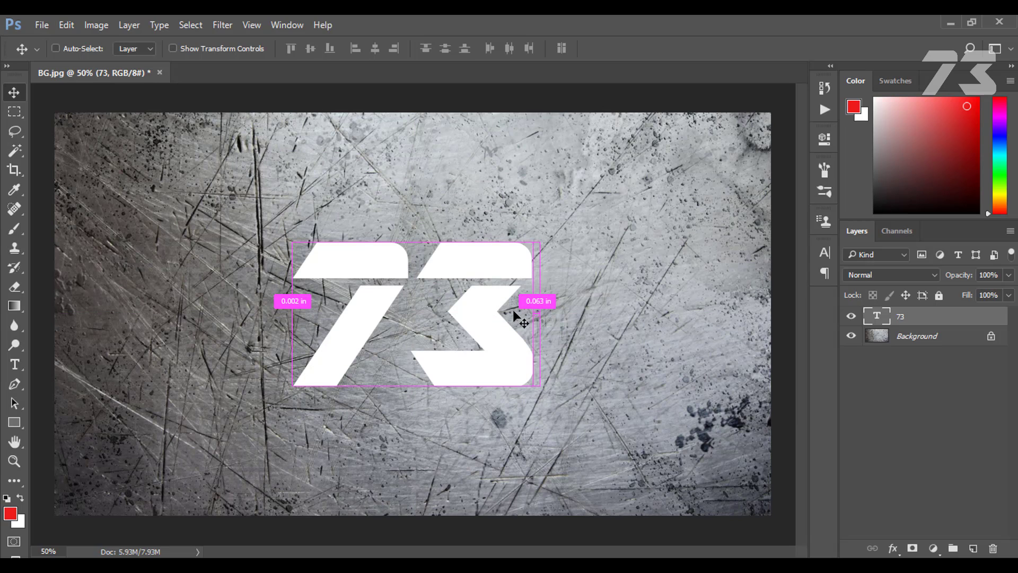
key("ctrl+a")
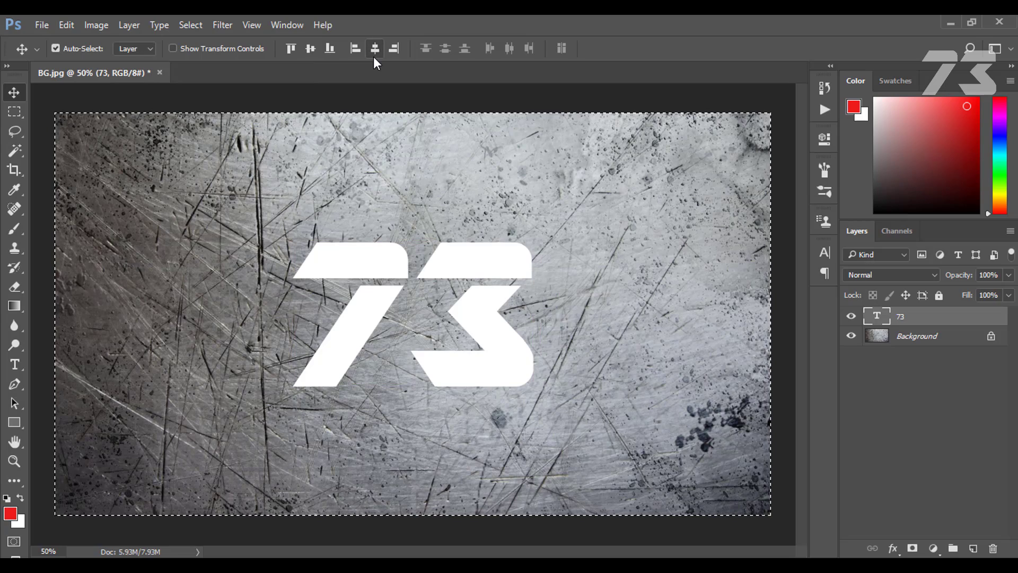
key("ctrl")
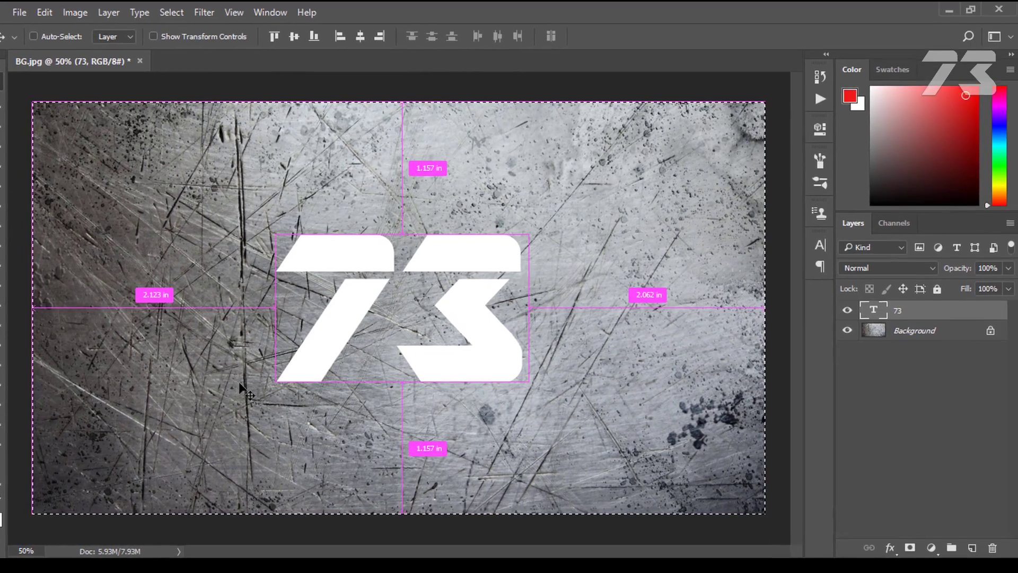
key("ctrl+d")
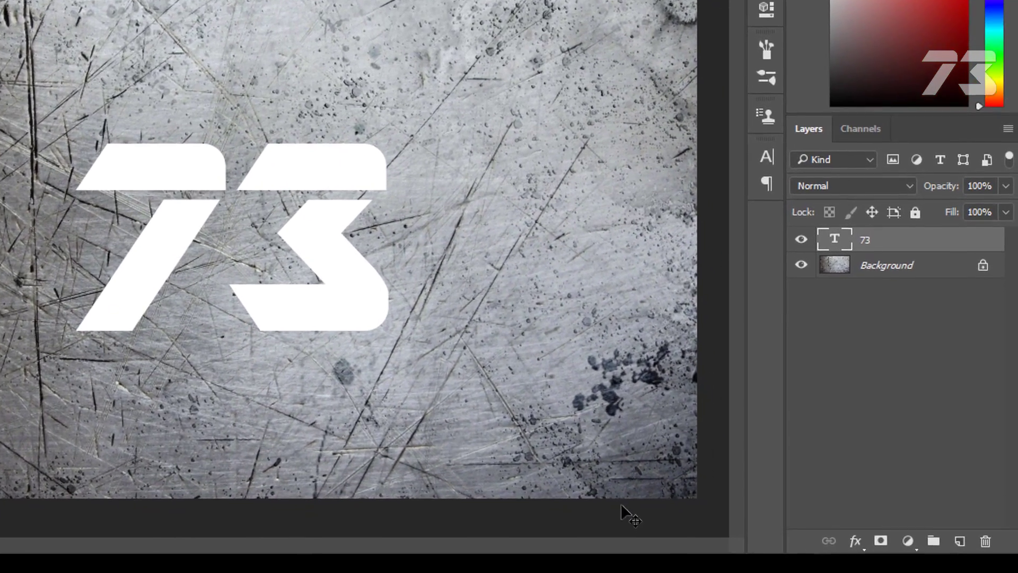
Add a Bevel & Emboss effect to the 73 layer with the Outer Bevel style and Chisel Hard technique
left_click(855, 541)
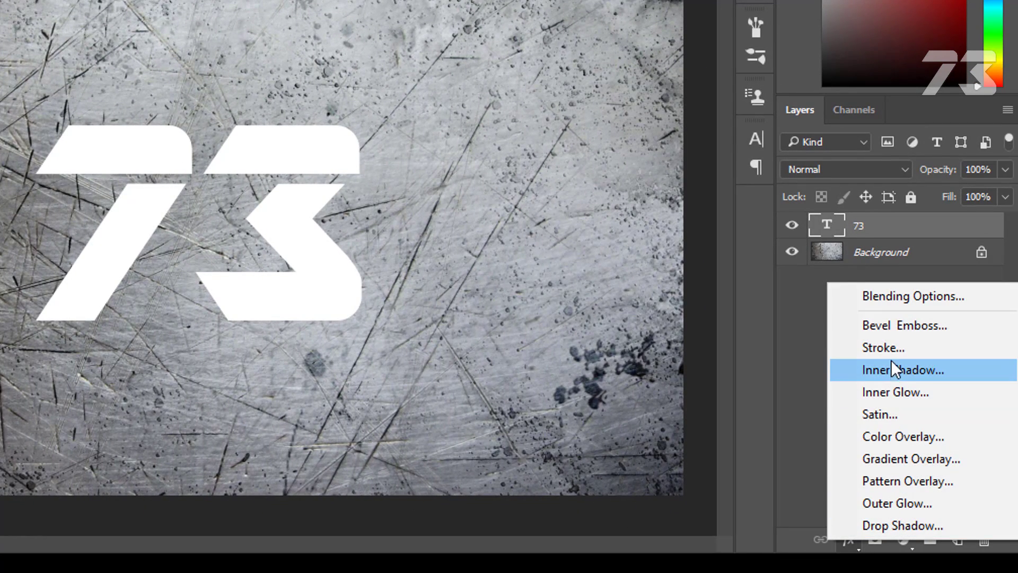
left_click(886, 329)
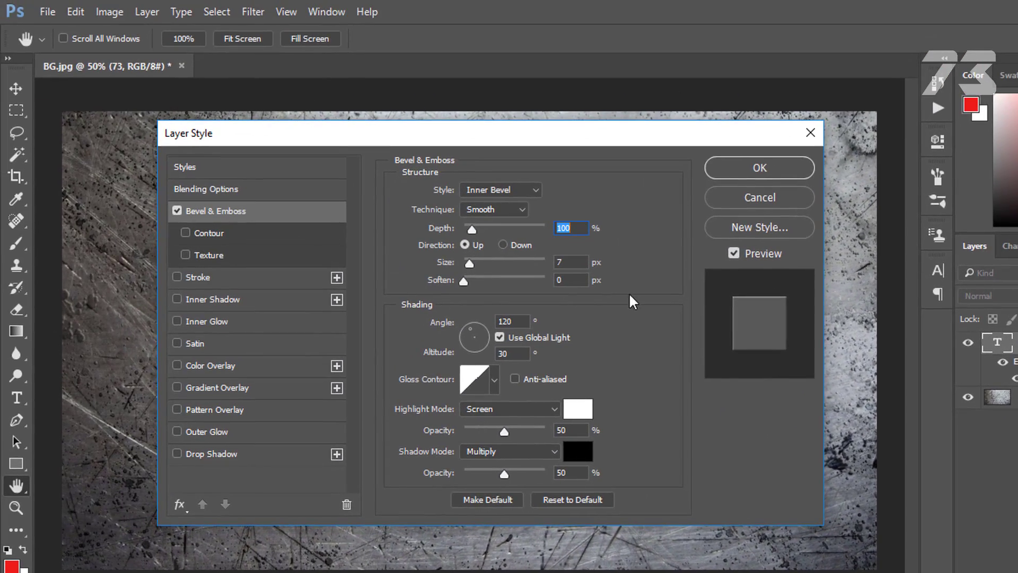
left_click(504, 190)
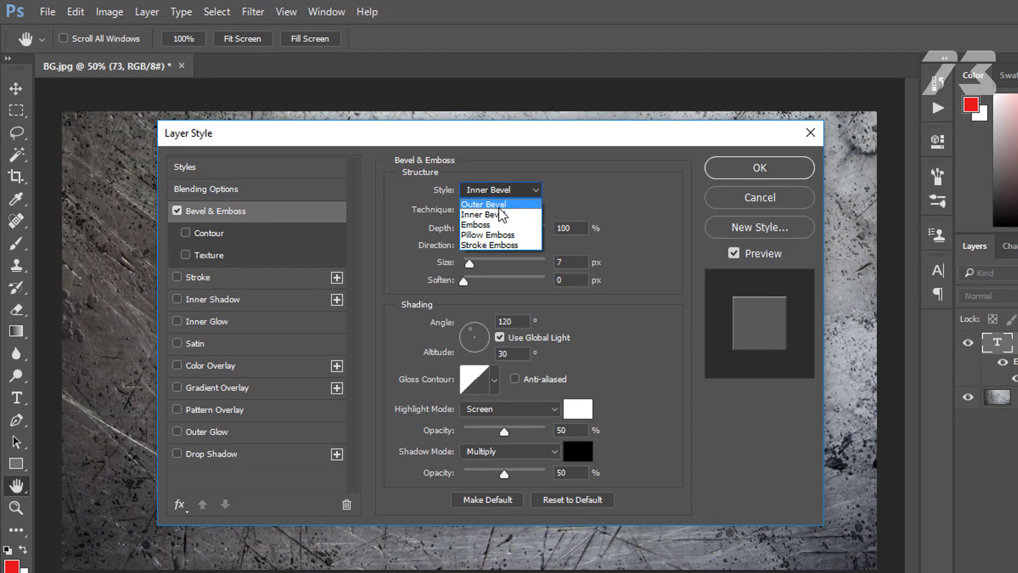
left_click(499, 208)
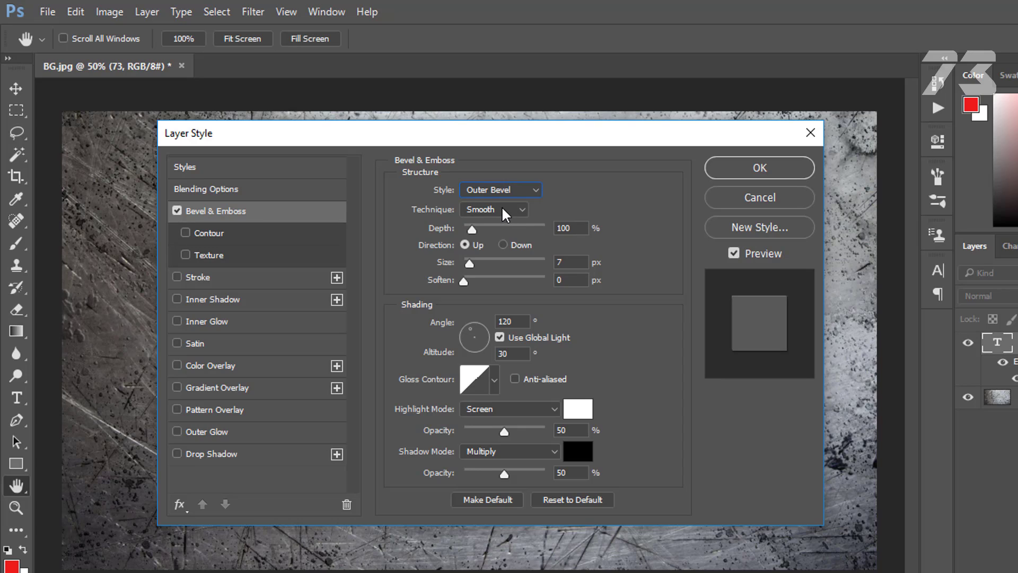
left_click(502, 208)
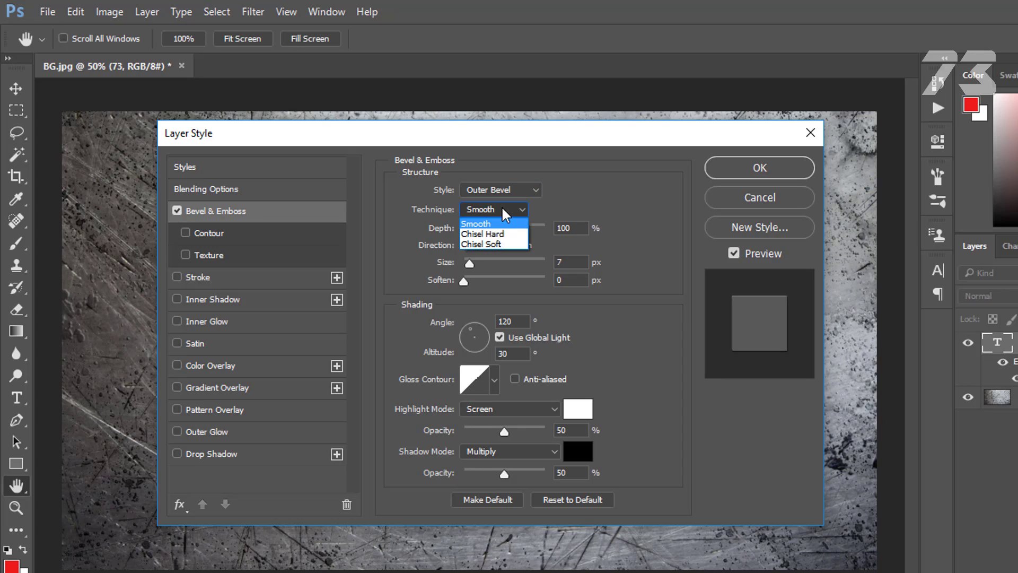
left_click(508, 236)
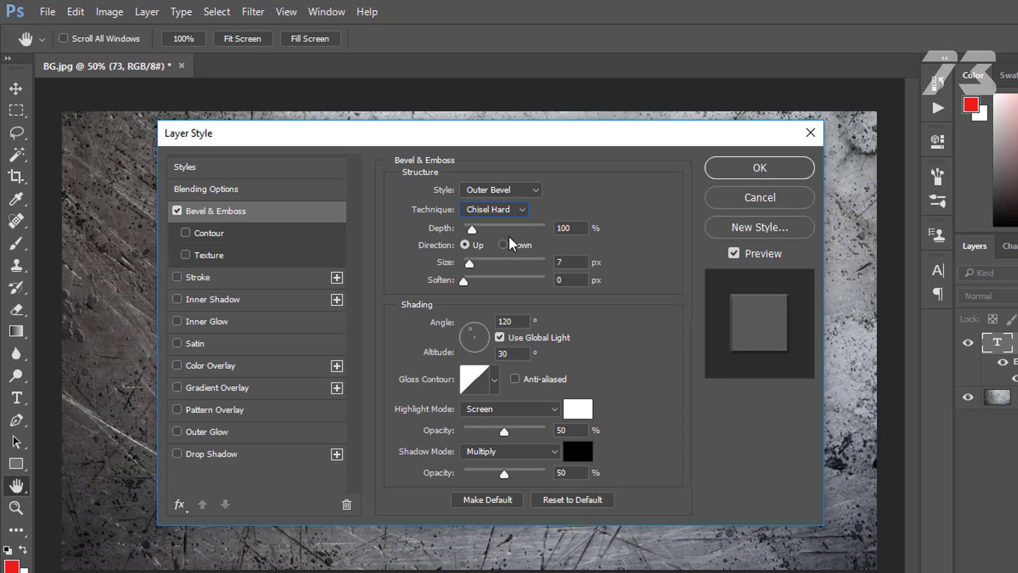
Set the bevel's depth to 969% and its size to 2 px
double_click(576, 232)
type("969")
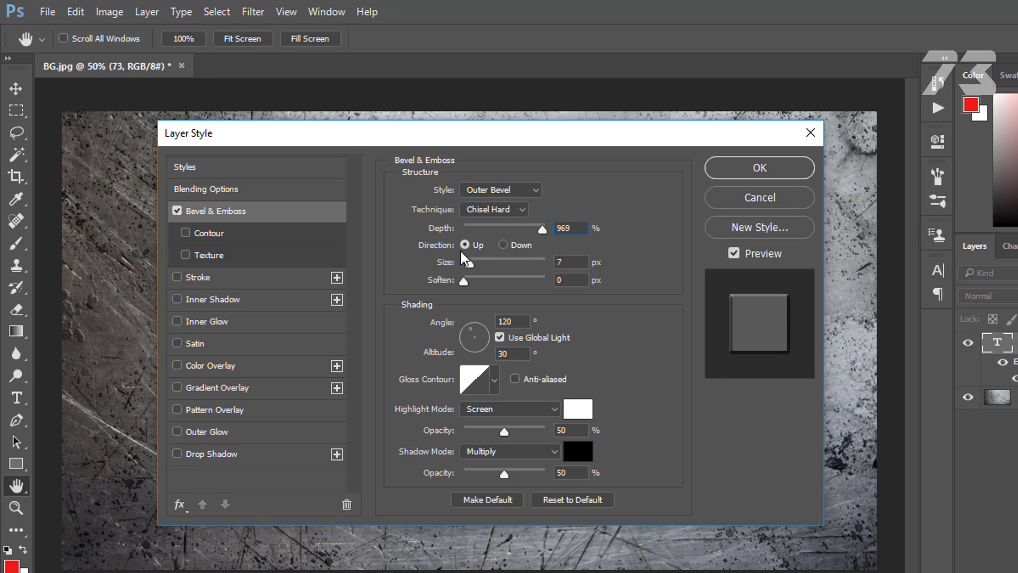
key("Tab")
type("2")
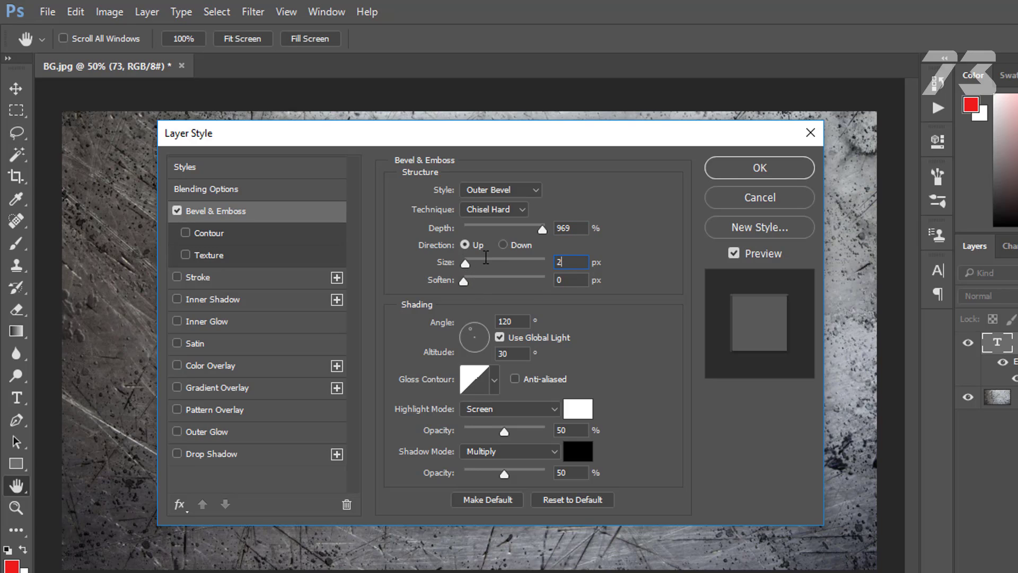
key("Tab")
Turn off global light for the bevel and set its shading angle to -110° and altitude to 30°
left_click(541, 337)
left_click(440, 322)
type("-110")
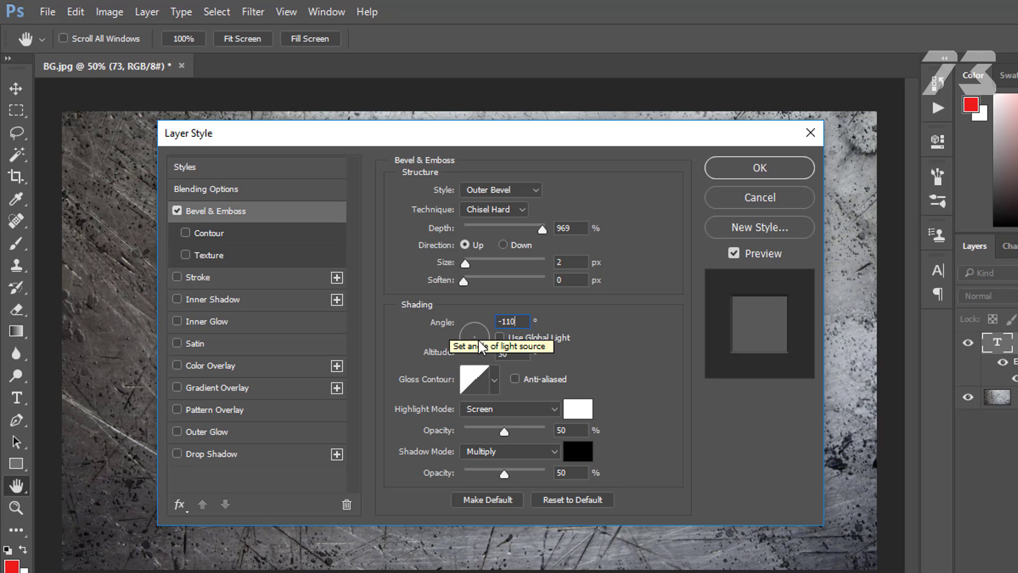
key("Tab")
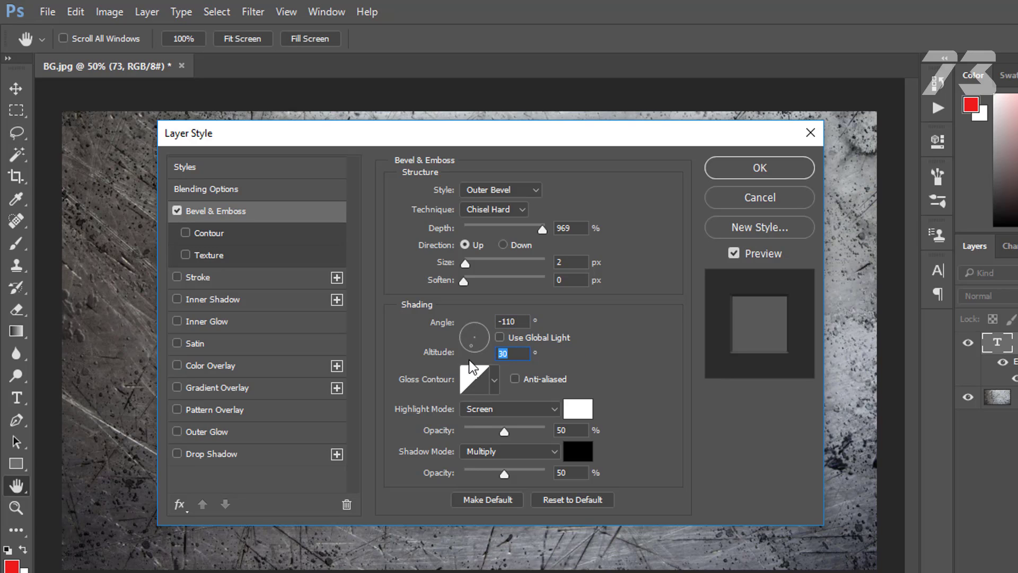
type("30")
left_click(497, 379)
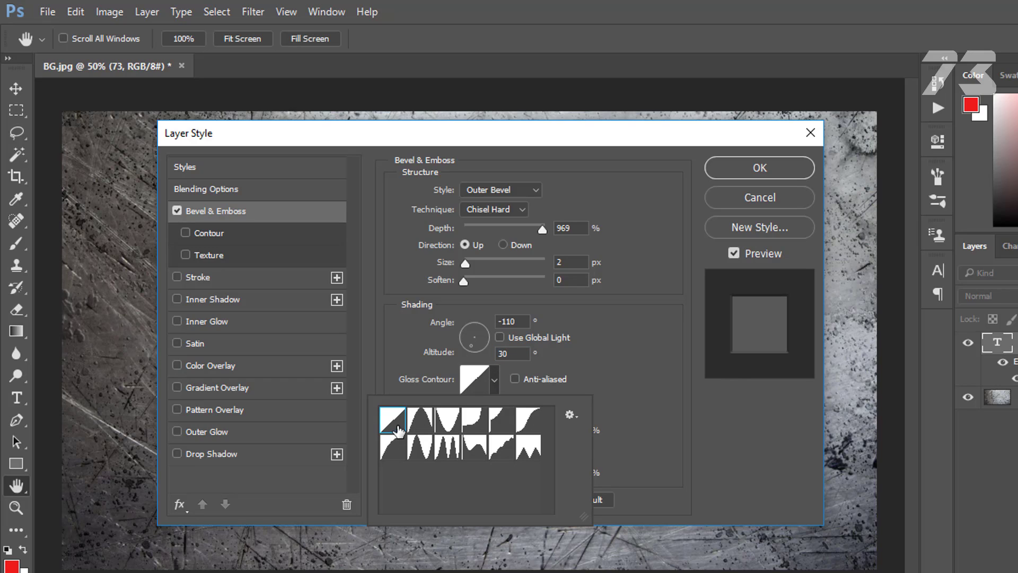
left_click(611, 385)
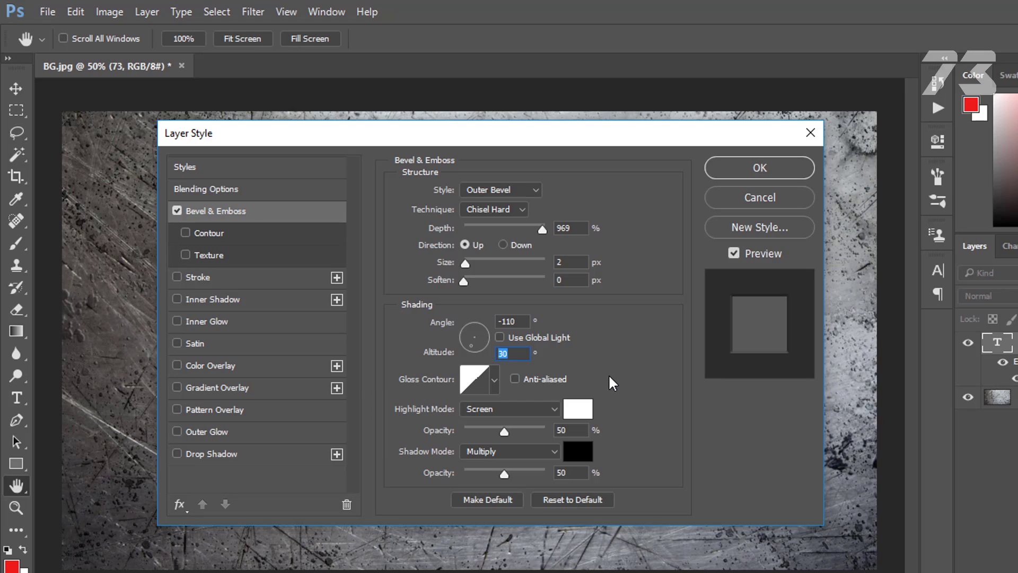
Set the bevel's highlight mode to Normal with the highlight colour fa2a0f
left_click(476, 408)
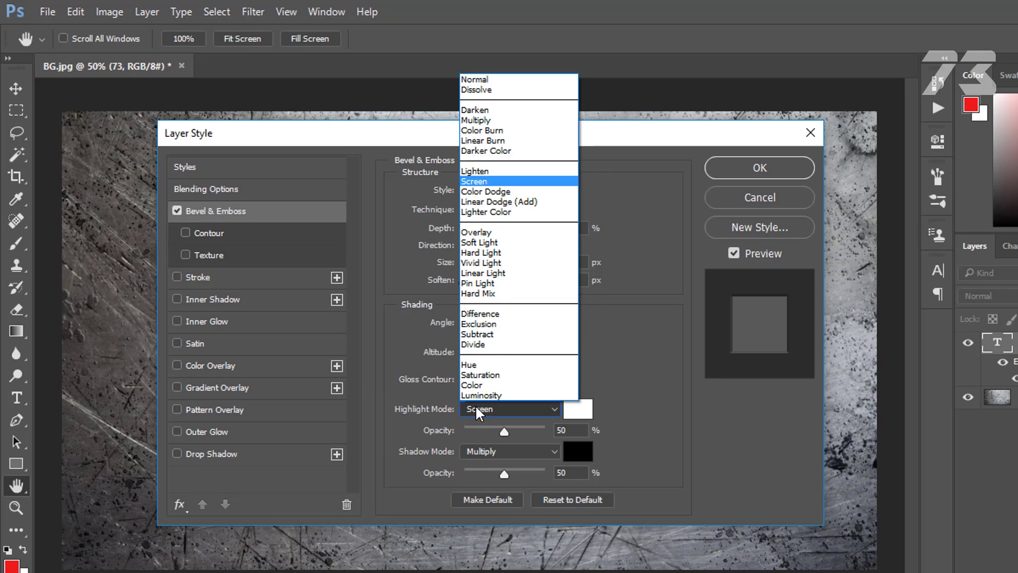
left_click(469, 80)
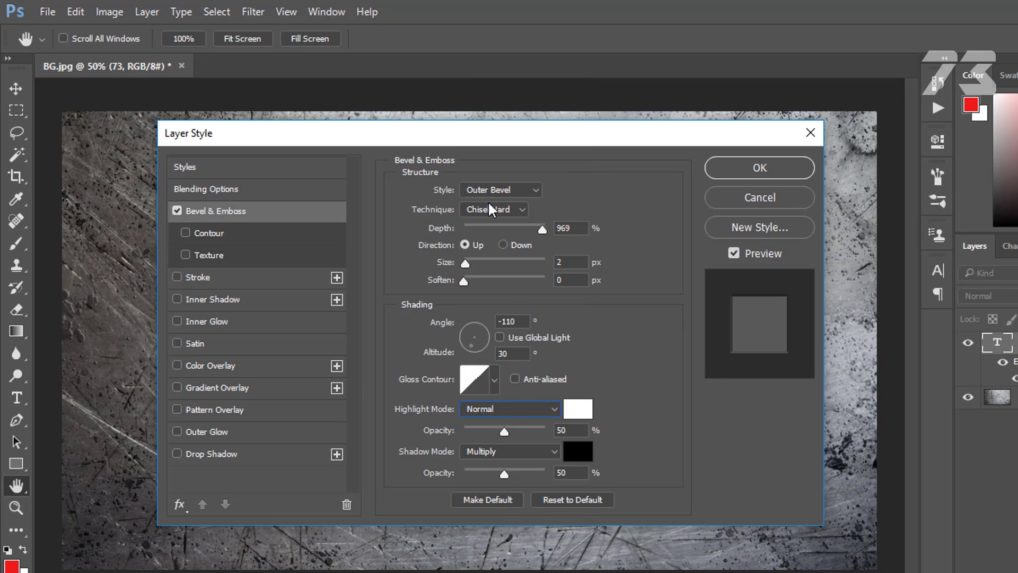
left_click(576, 414)
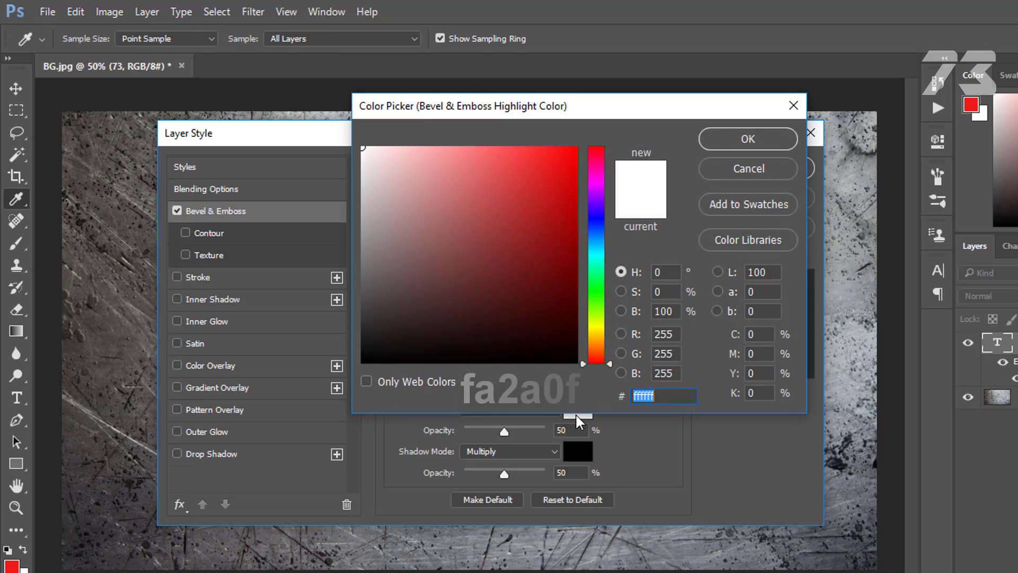
type("fa2")
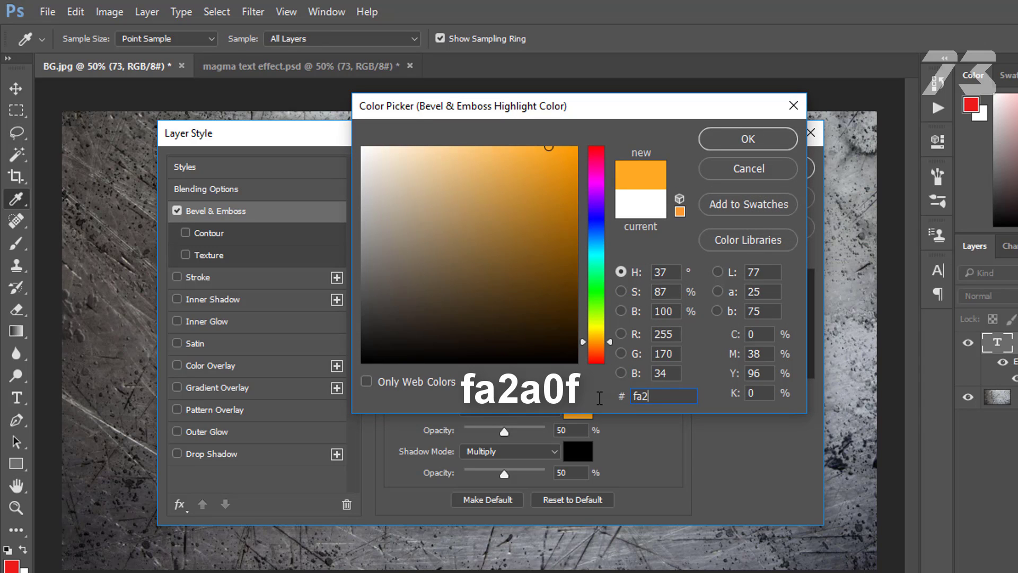
type("a0f")
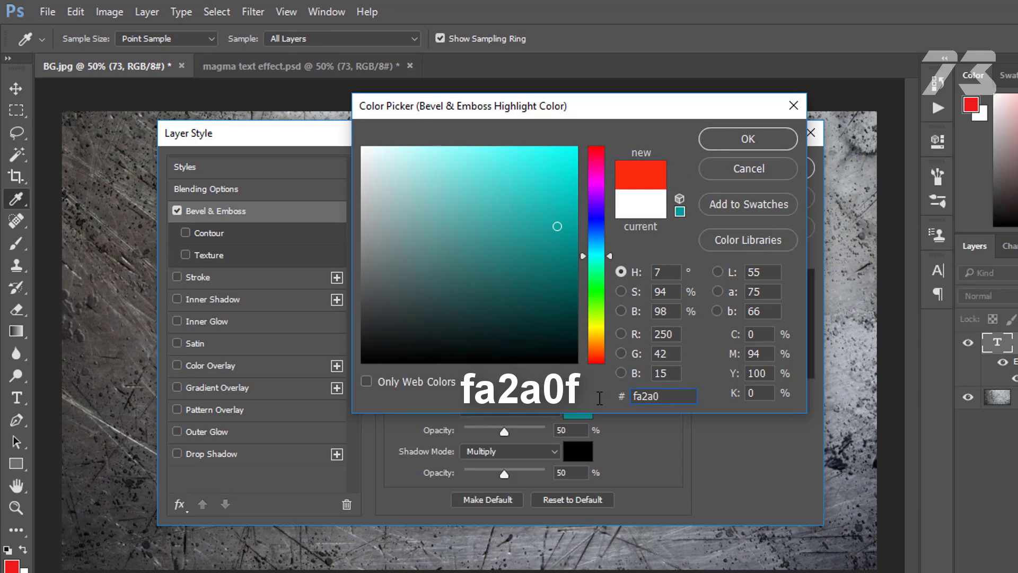
left_click(708, 147)
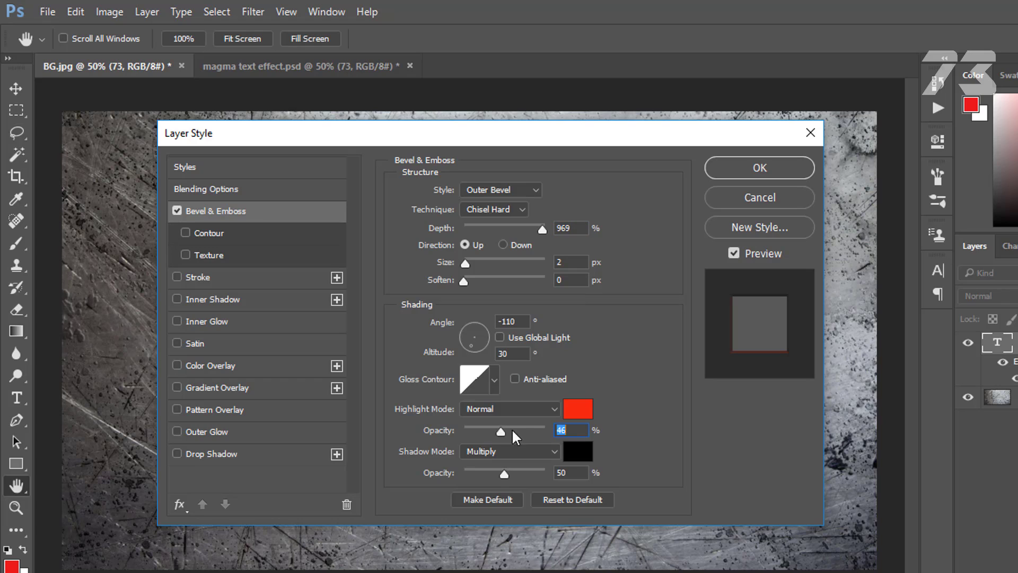
Set the bevel's highlight opacity to 100%, and its shadow mode to Normal at 100% opacity
left_click_drag(504, 431, 591, 441)
left_click(471, 453)
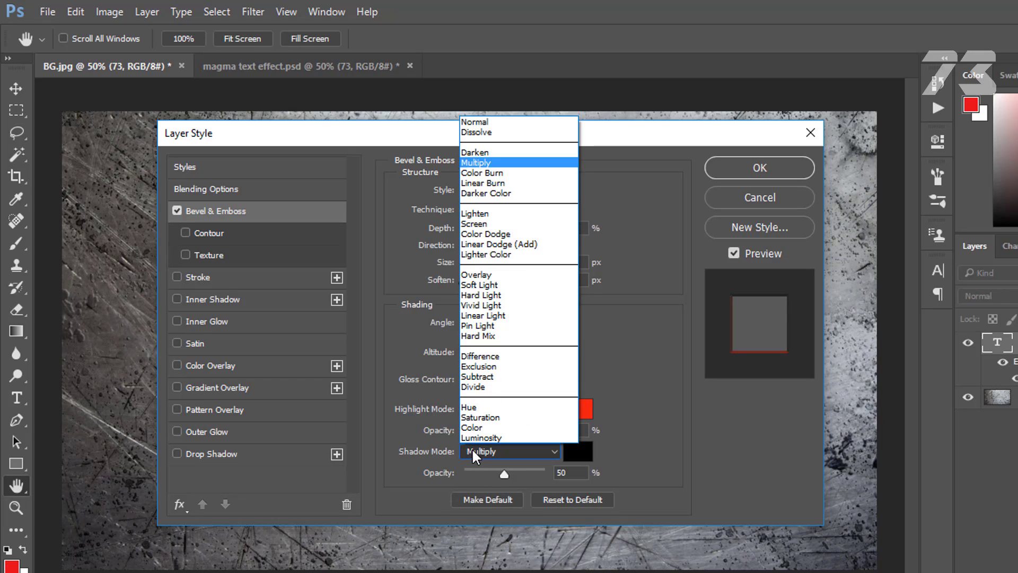
left_click(474, 124)
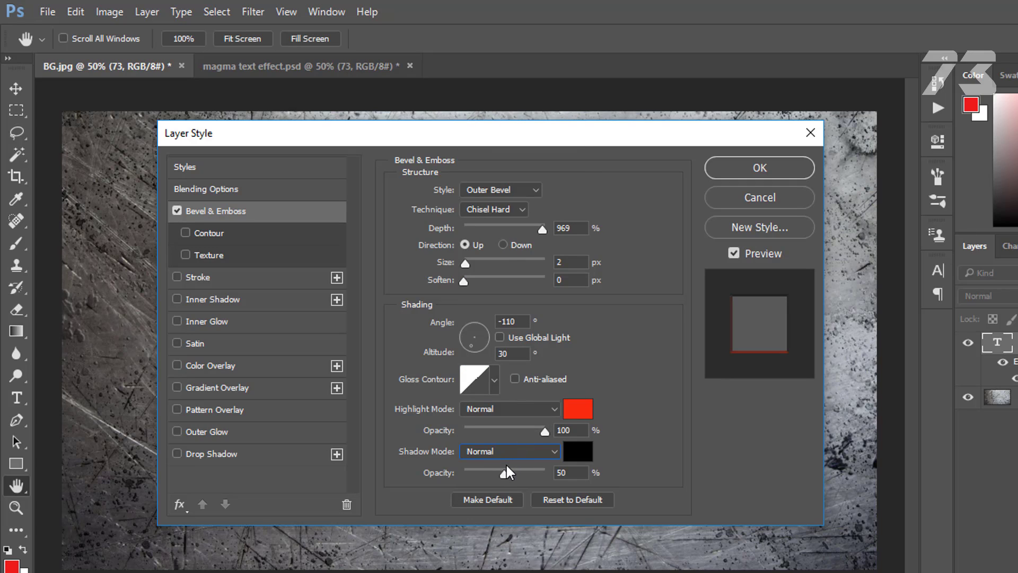
left_click_drag(502, 475, 561, 483)
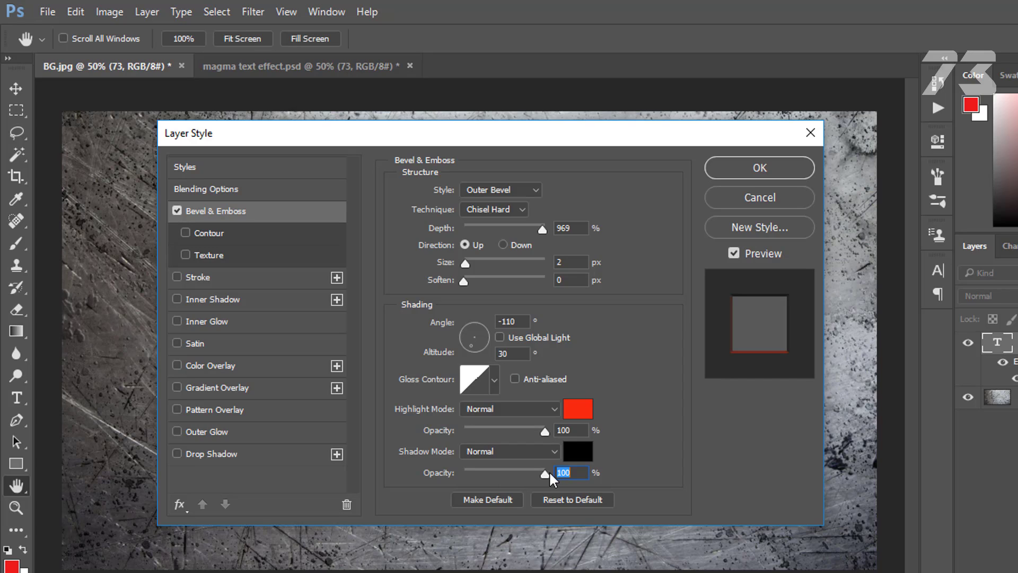
Enable Texture for the bevel and load the "fire pattern" file from New folder on the Desktop
left_click(237, 257)
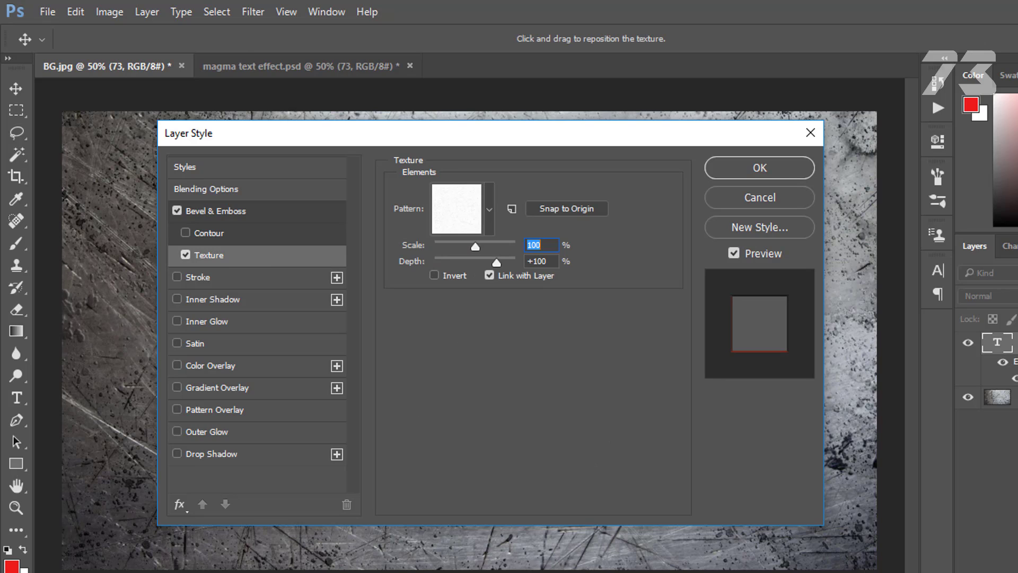
left_click(488, 217)
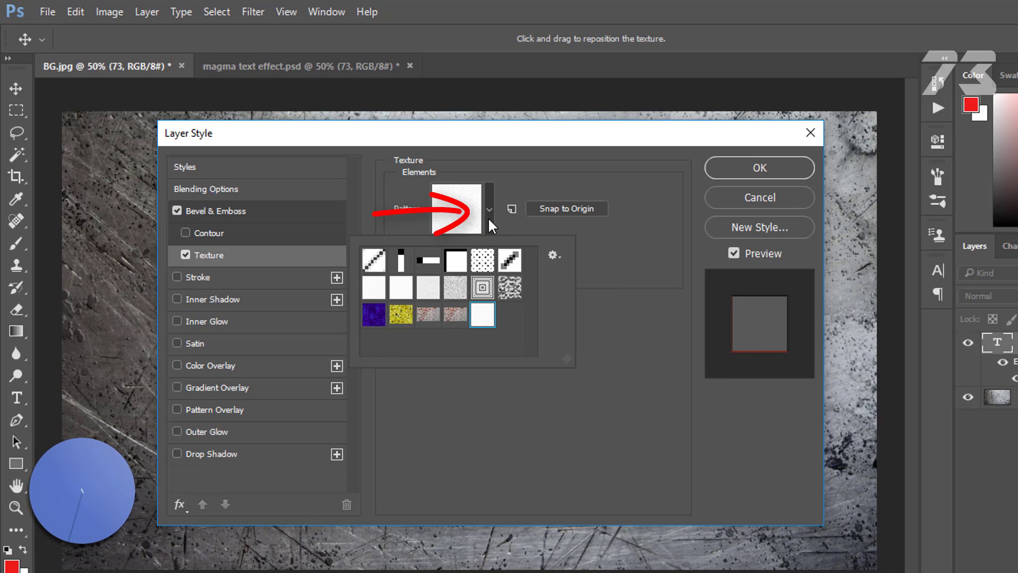
left_click(551, 254)
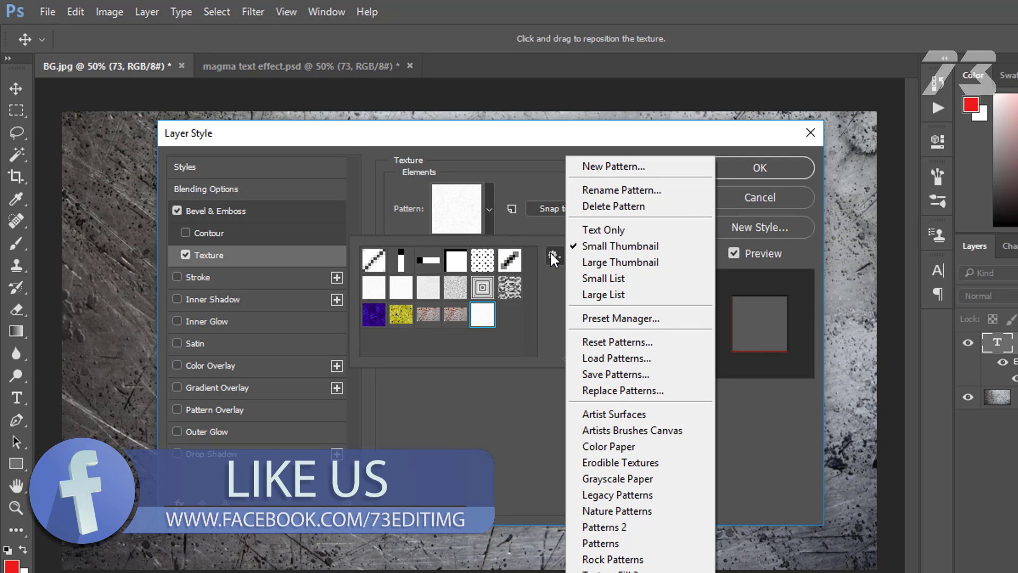
left_click(610, 358)
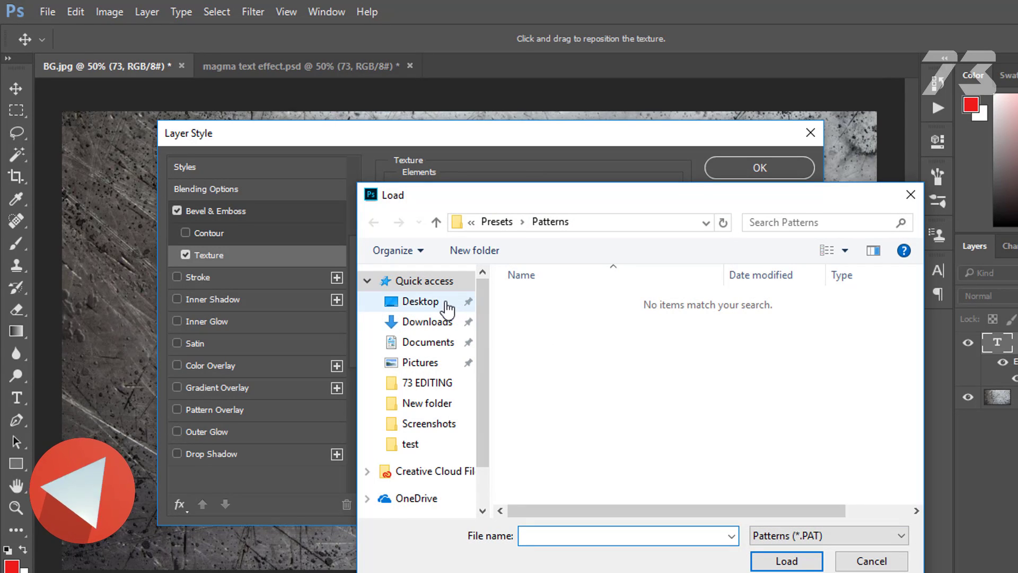
left_click(447, 305)
double_click(583, 321)
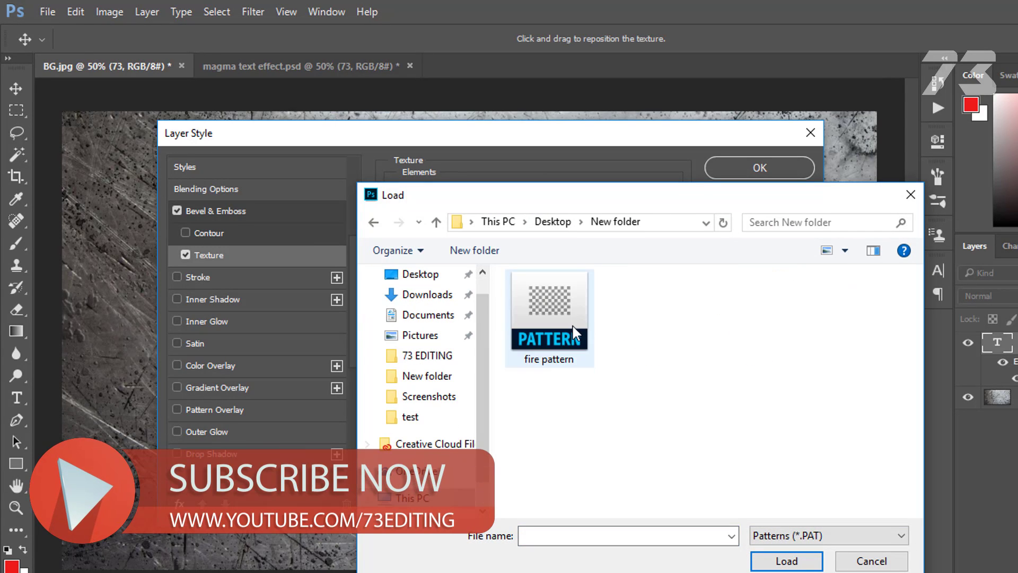
left_click(549, 326)
left_click(786, 561)
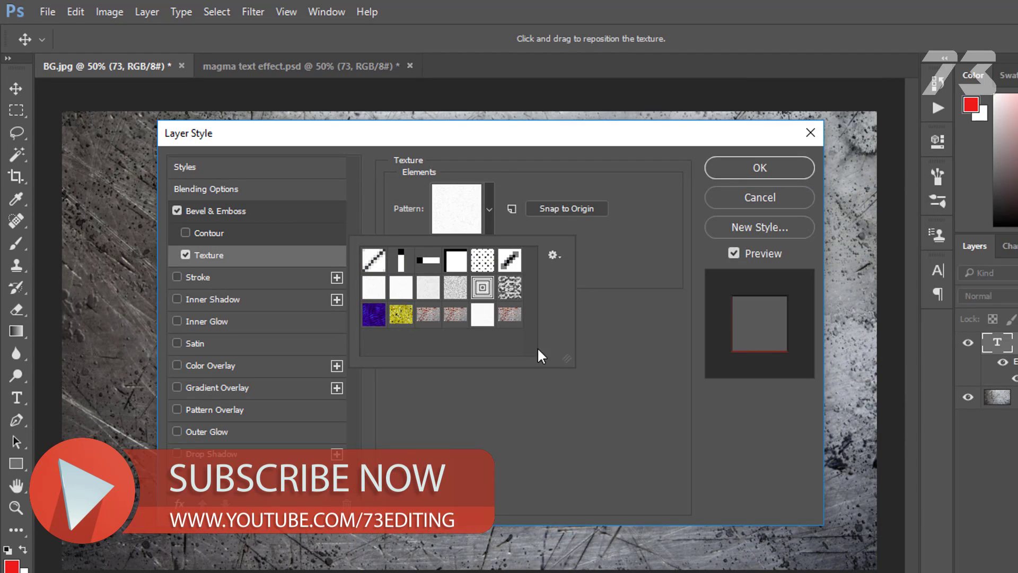
Apply the newly loaded pattern to the bevel texture with a scale of 46% and a depth of -2%
left_click(511, 316)
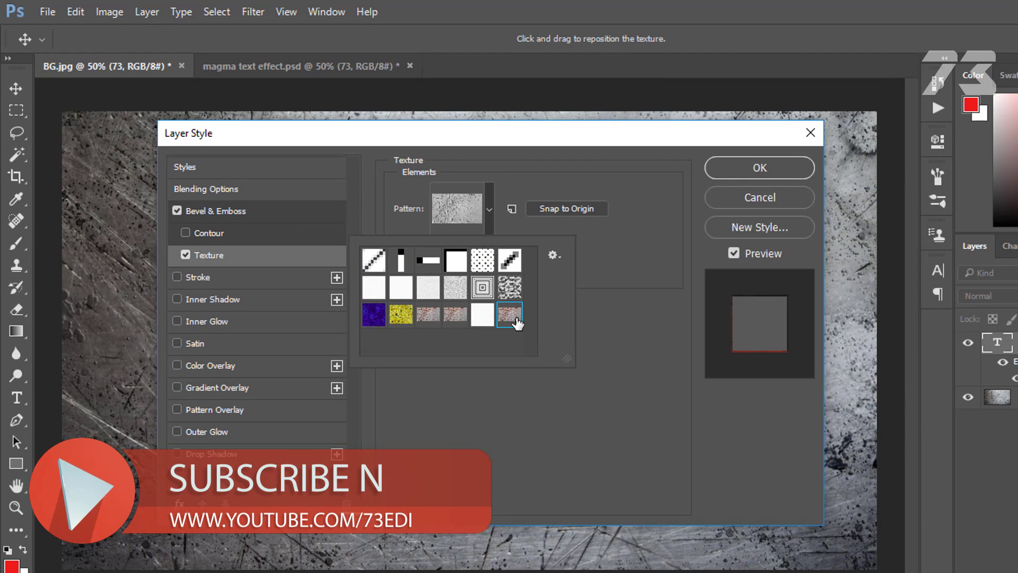
left_click(609, 295)
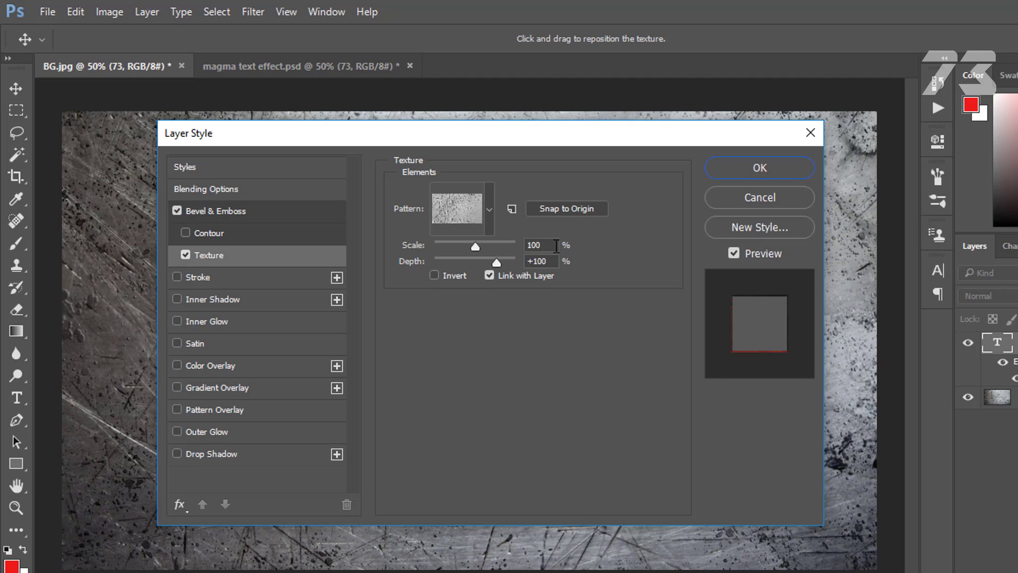
left_click(556, 245)
type("40")
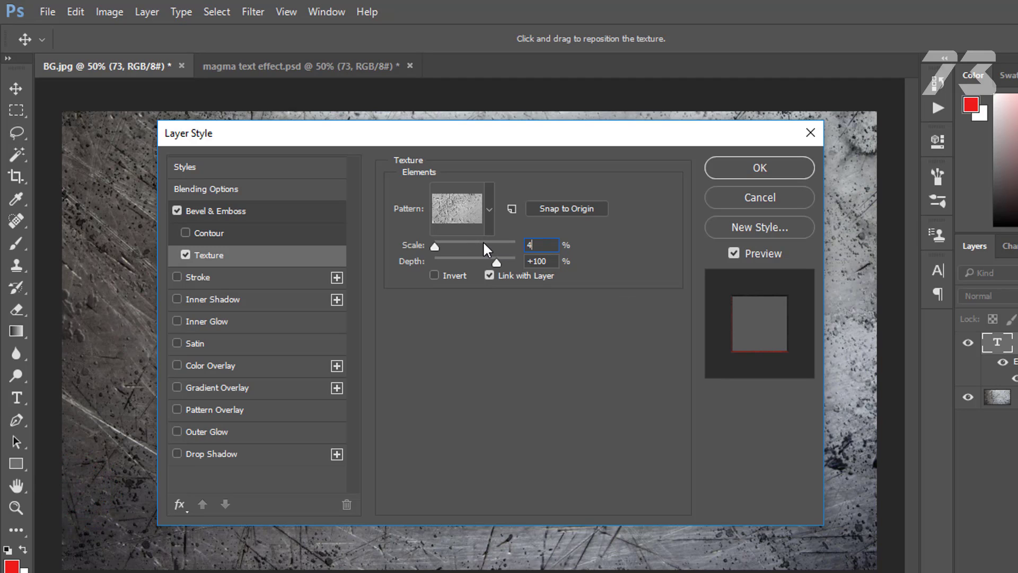
key("BackSpace")
type("6")
key("Tab")
type("-2")
Add a 1 px Stroke effect positioned Inside, with the Linear Light blend mode and 100% opacity
left_click(253, 278)
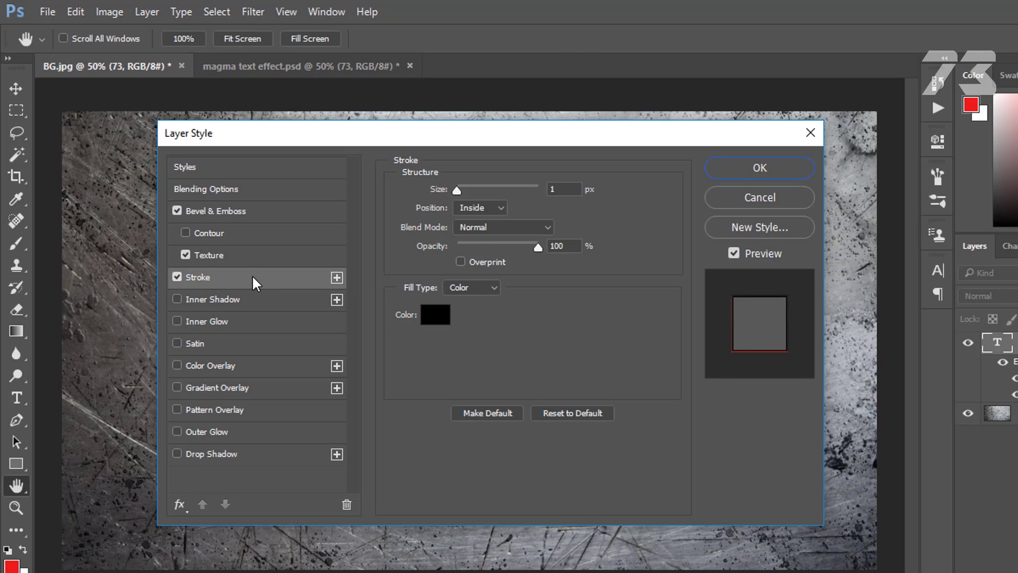
double_click(563, 193)
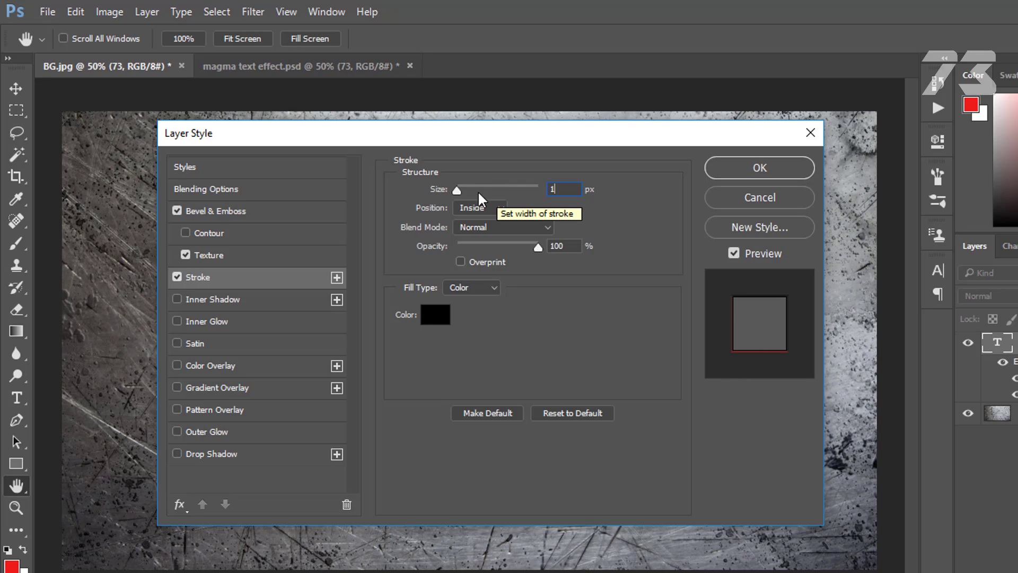
left_click(489, 206)
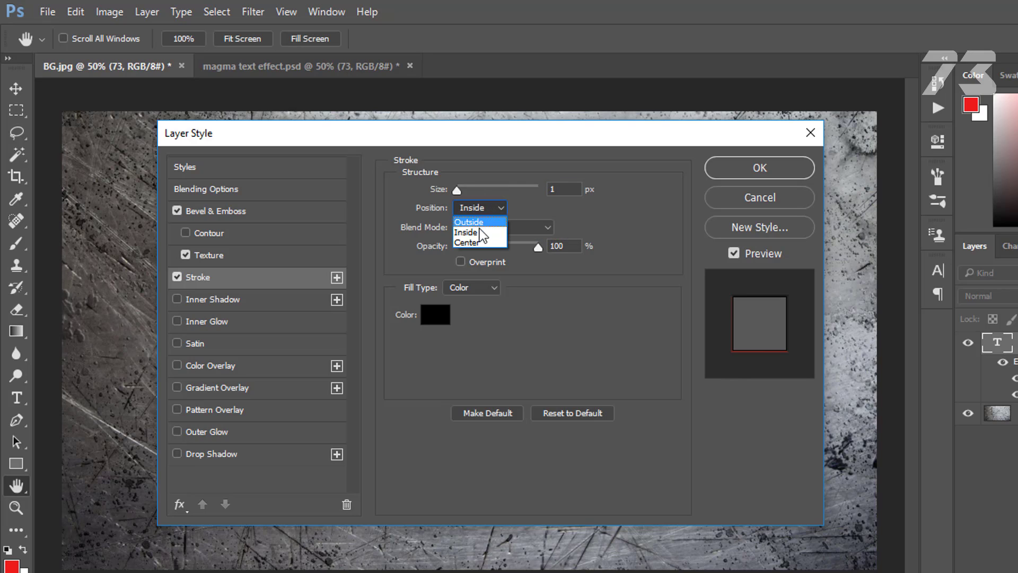
left_click(484, 232)
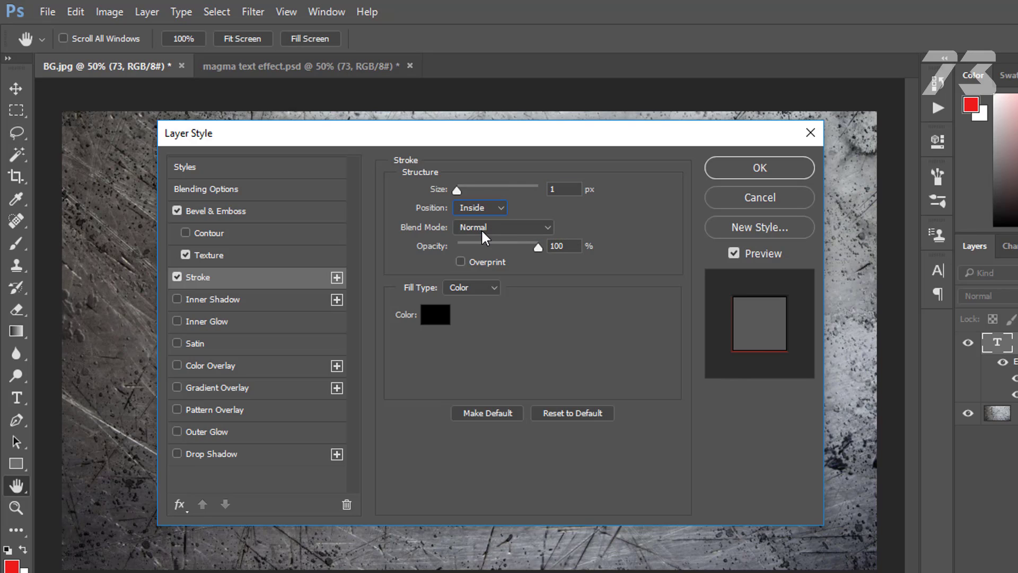
left_click(511, 223)
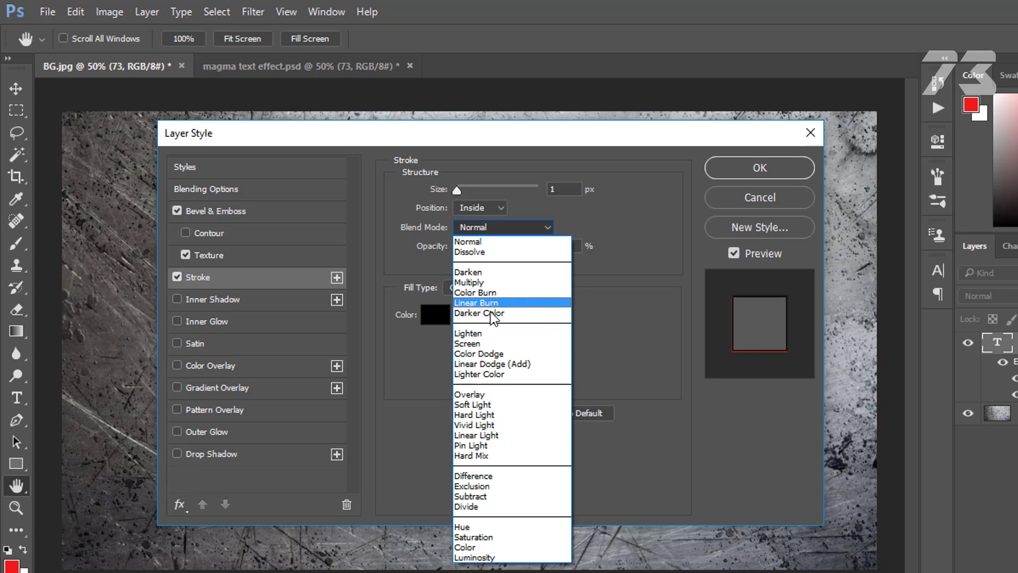
left_click(507, 435)
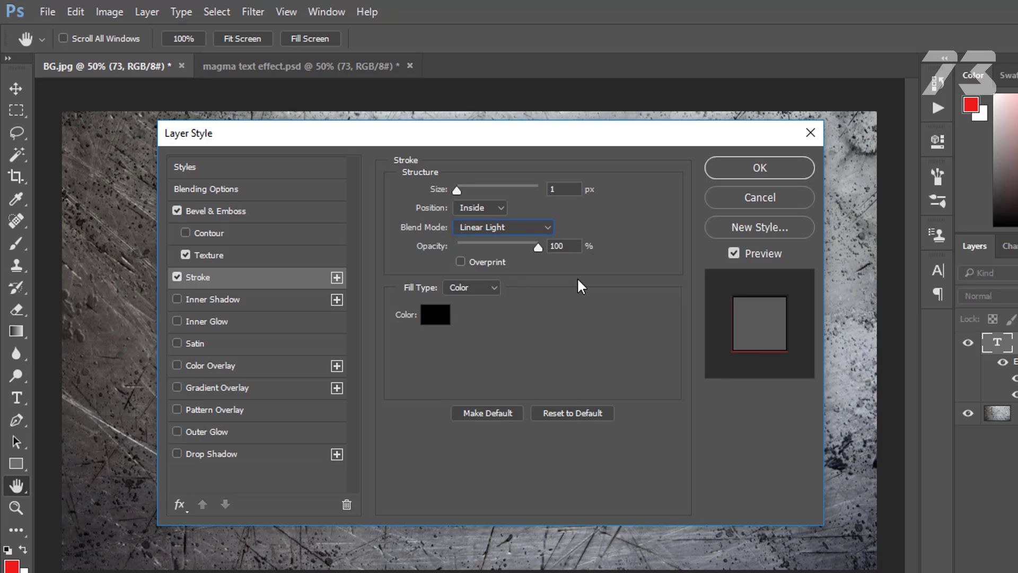
left_click(532, 248)
Set the stroke's fill type to Gradient and choose the Foreground to Transparent gradient preset
left_click(473, 287)
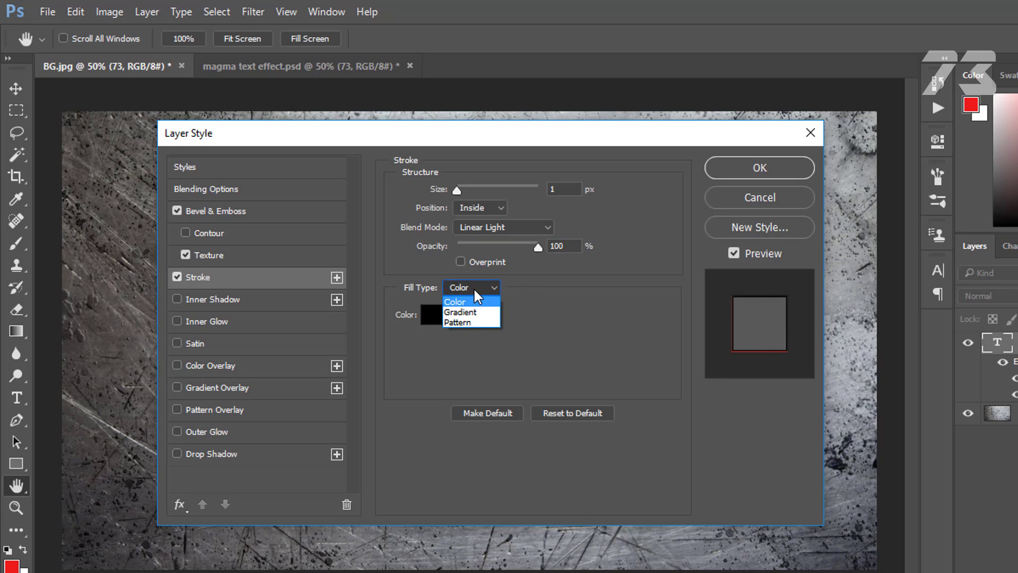
left_click(483, 313)
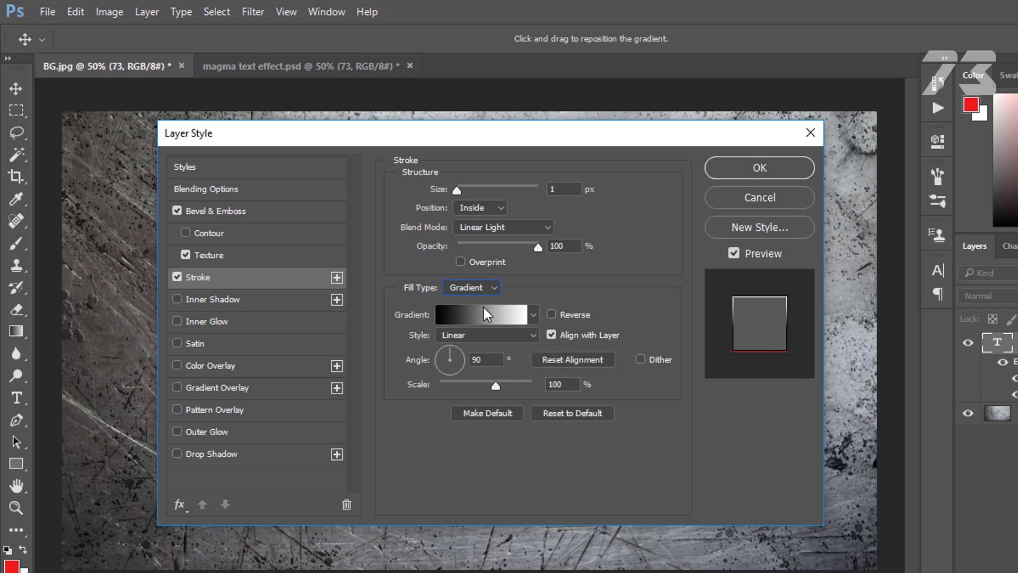
left_click(460, 311)
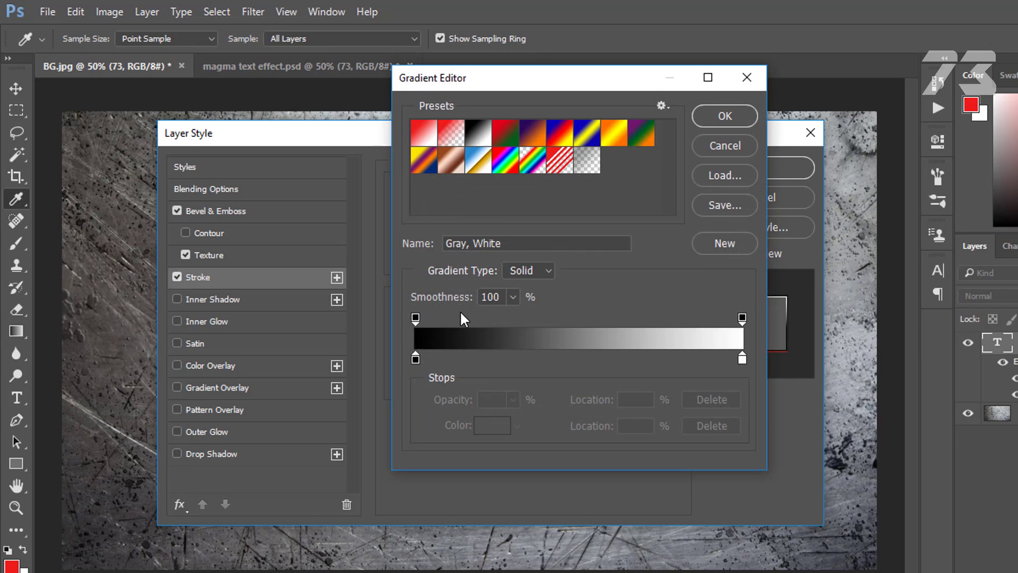
left_click(480, 133)
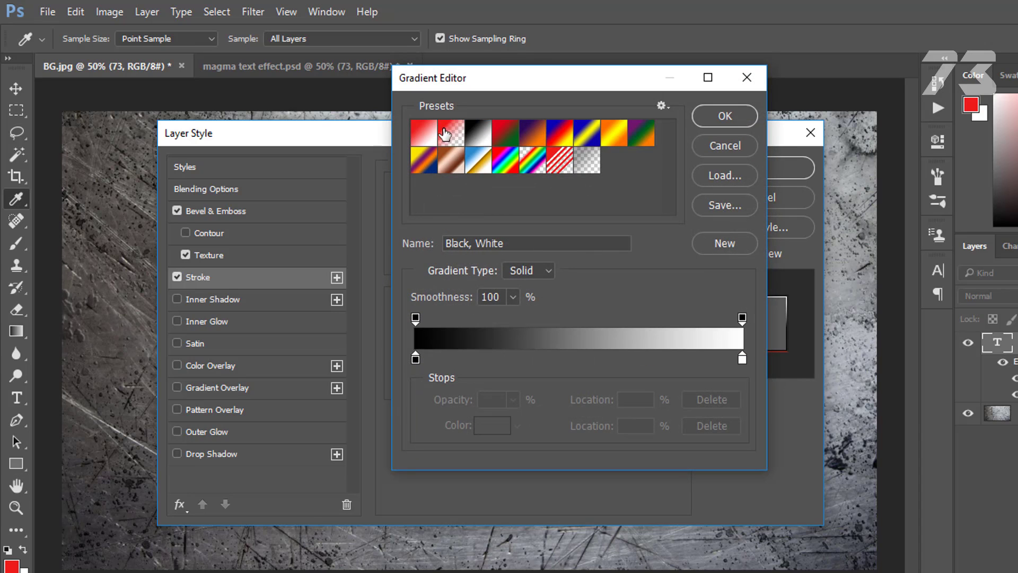
left_click(444, 135)
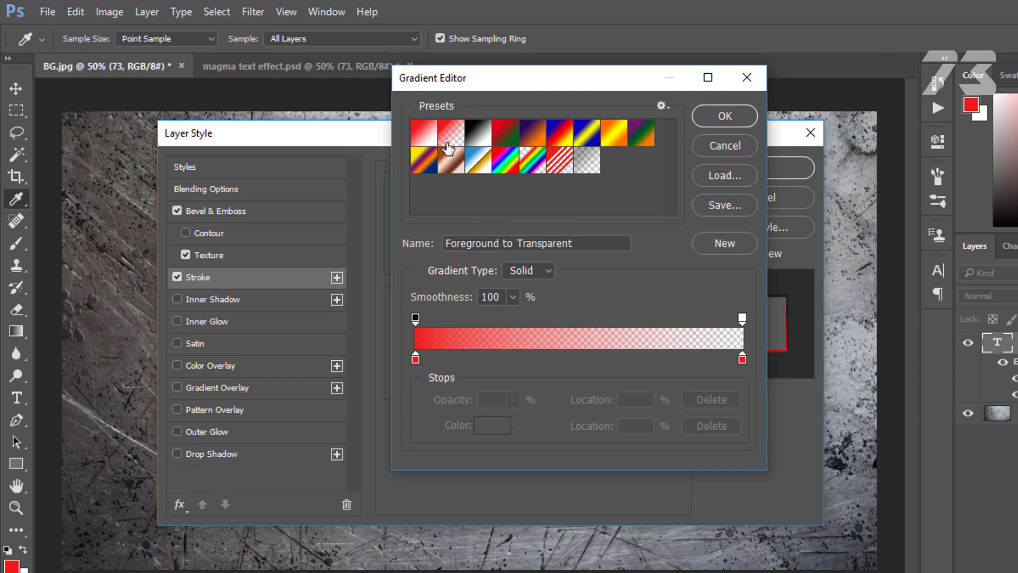
Set the colour stop at location 0% of the stroke gradient to fb830e
left_click(416, 359)
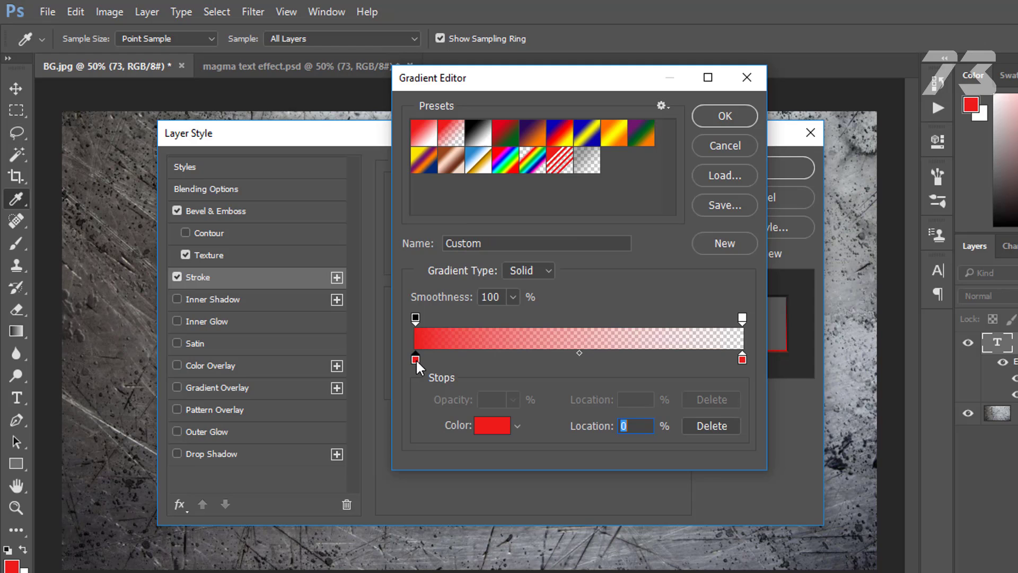
left_click(492, 427)
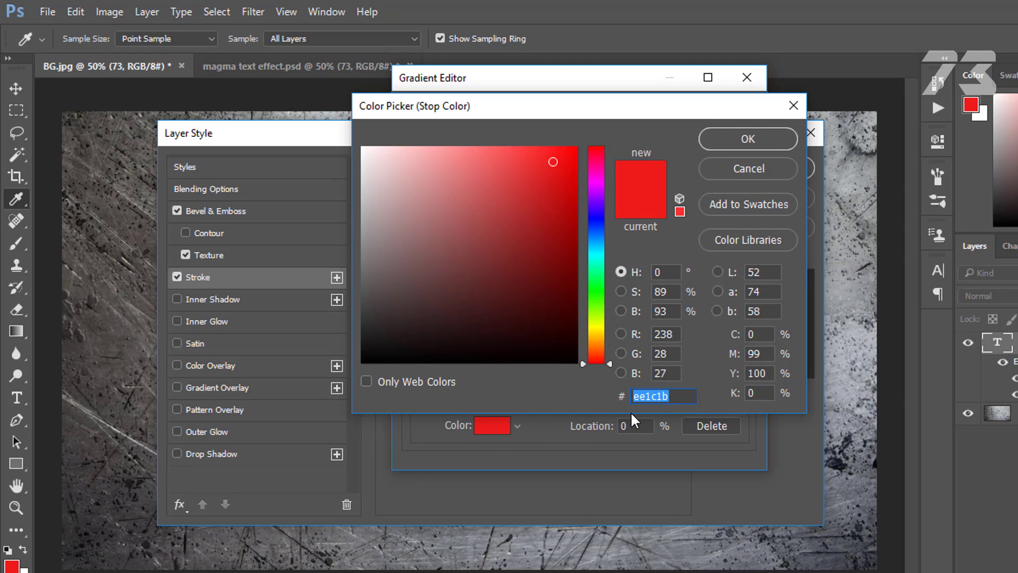
type("f")
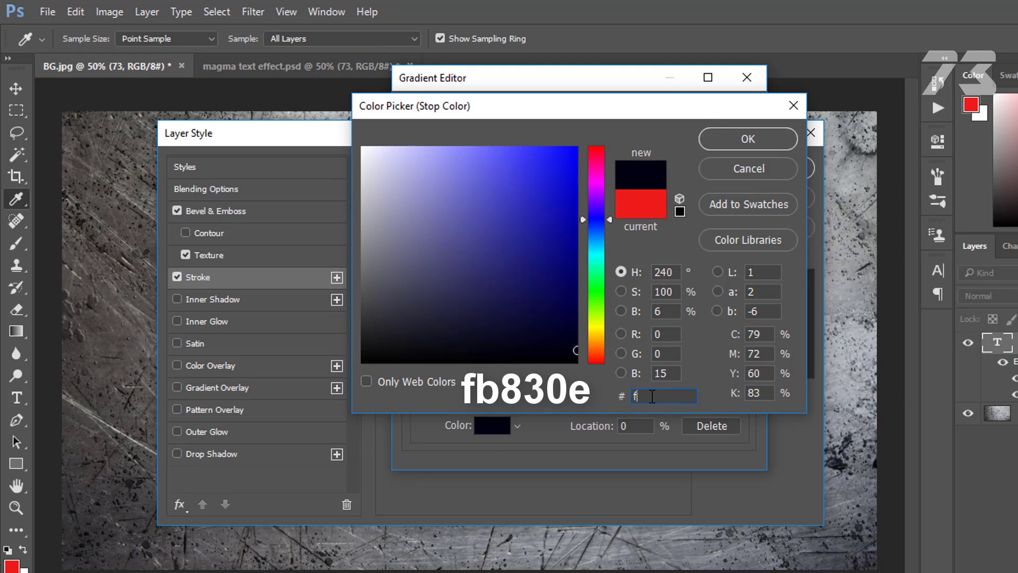
type("b8")
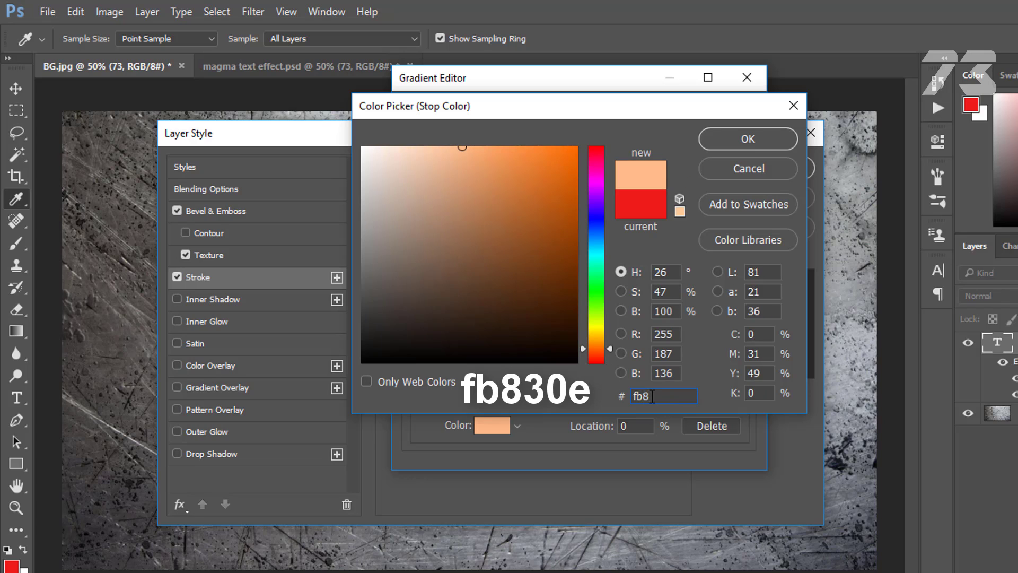
type("30")
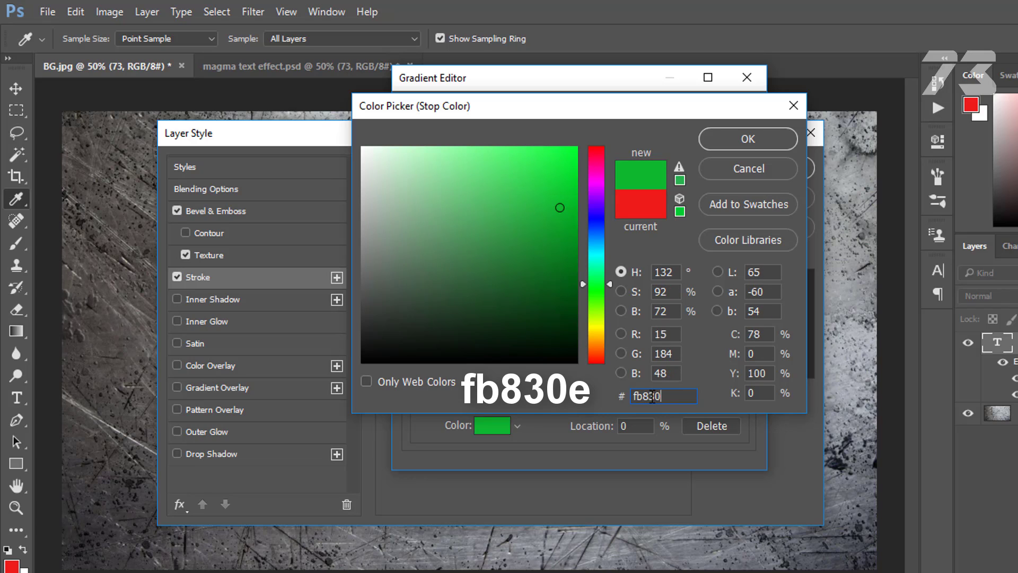
type("e")
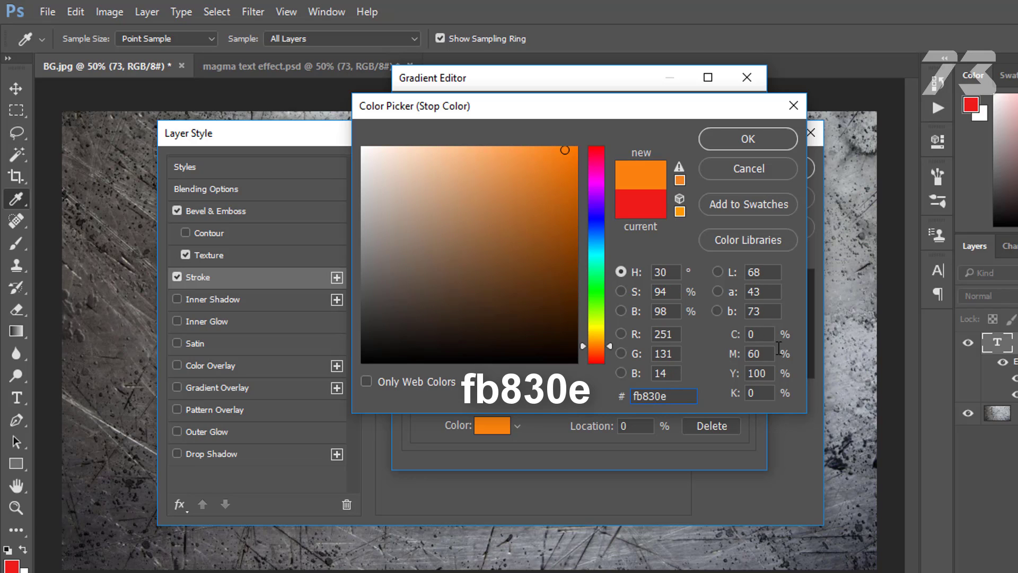
left_click(718, 144)
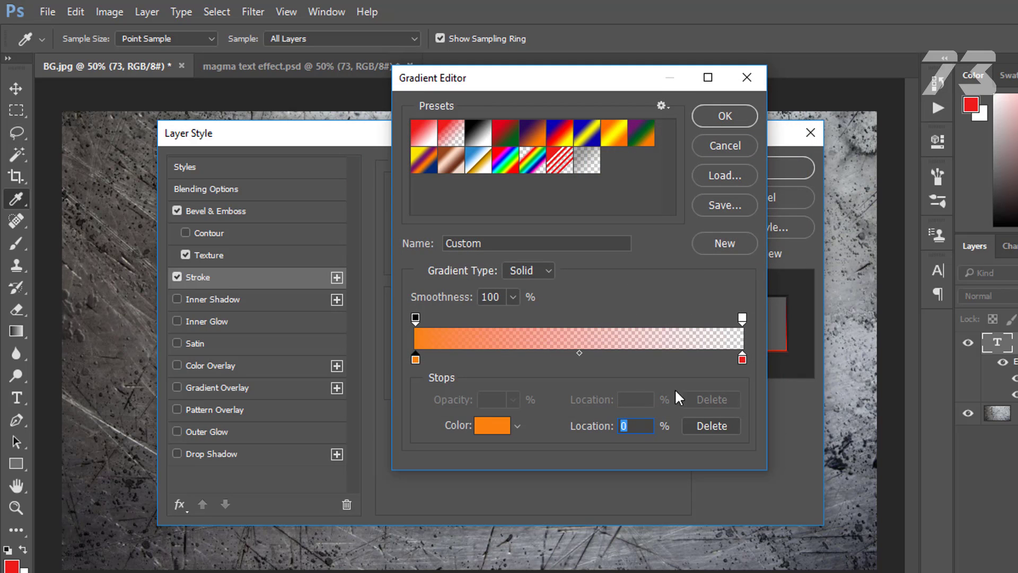
Set the colour stop at location 100% of the stroke gradient to 4274d6
left_click(742, 360)
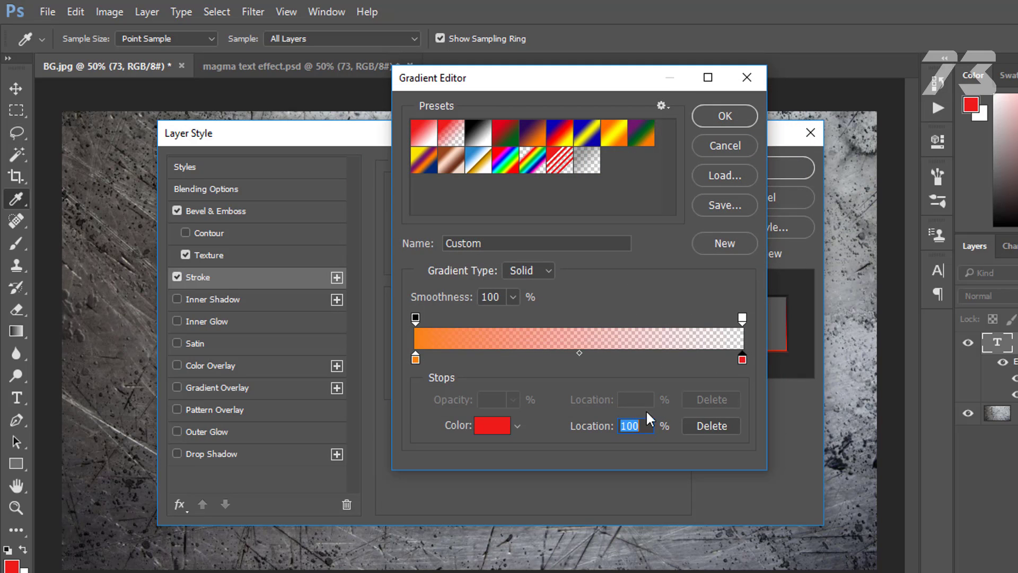
left_click(506, 427)
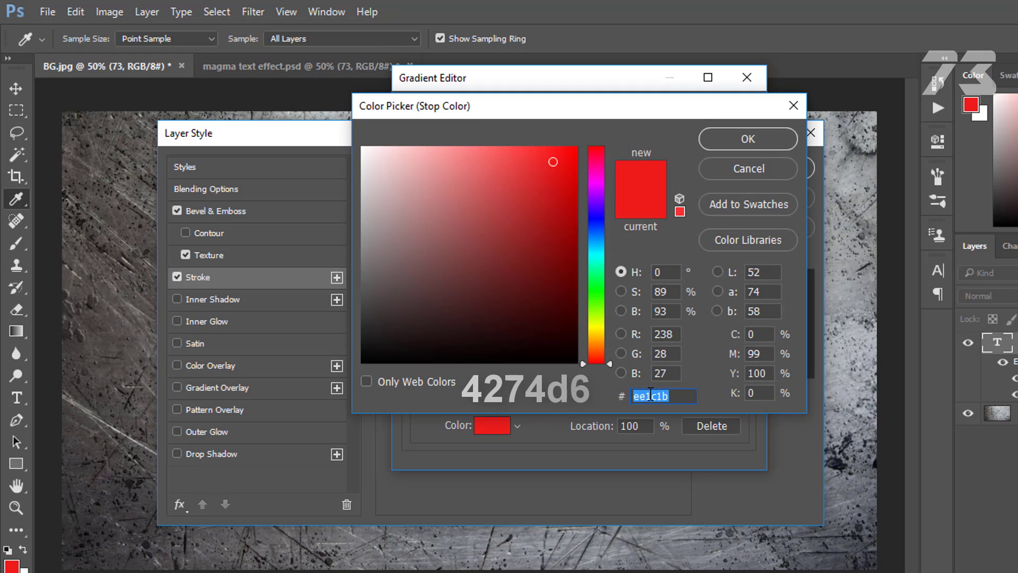
type("42")
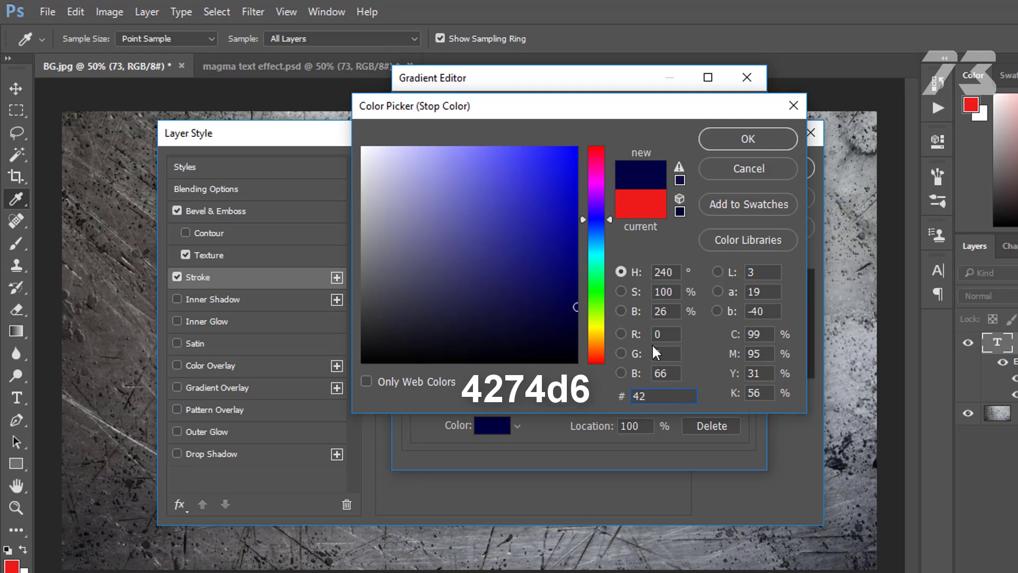
type("74d6")
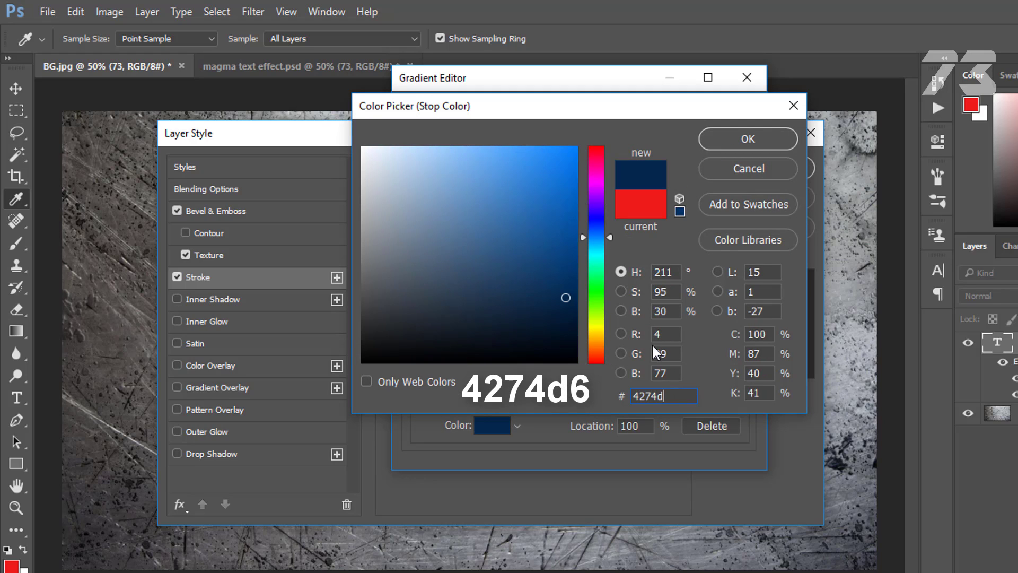
left_click(774, 137)
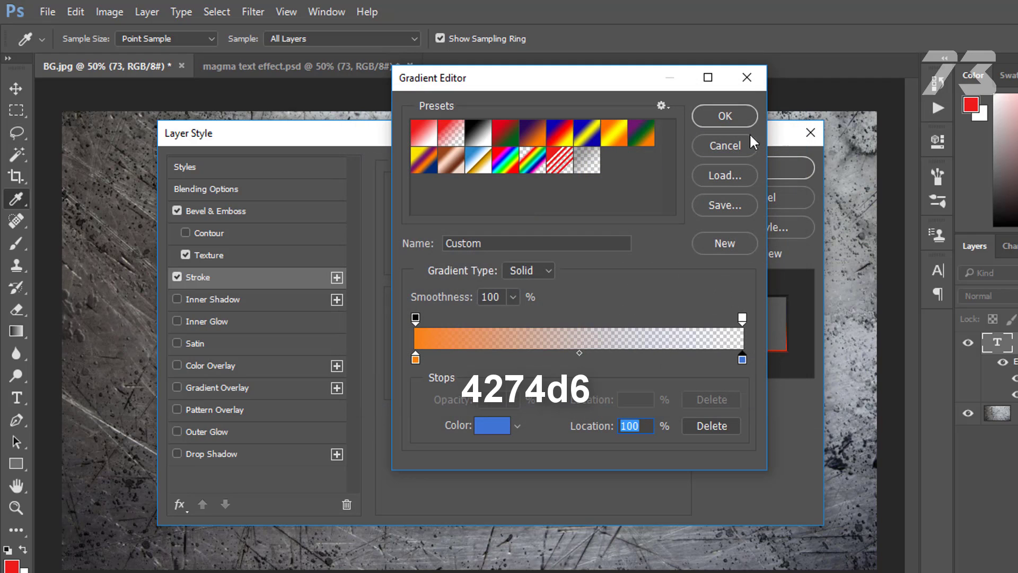
Apply the edited gradient to the stroke with the Linear style and a 90° angle, and increase the gradient's scale
left_click(719, 121)
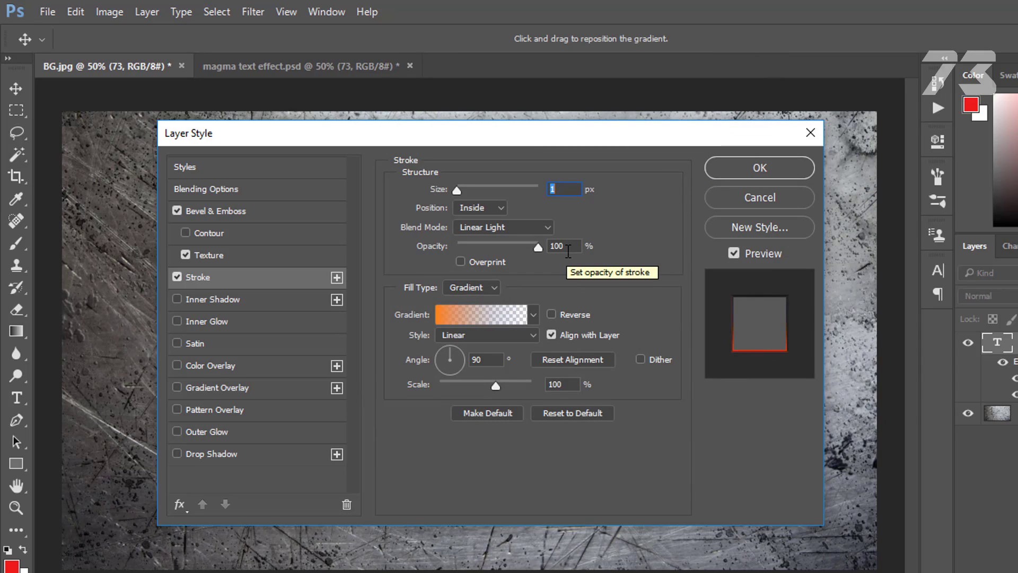
left_click(488, 333)
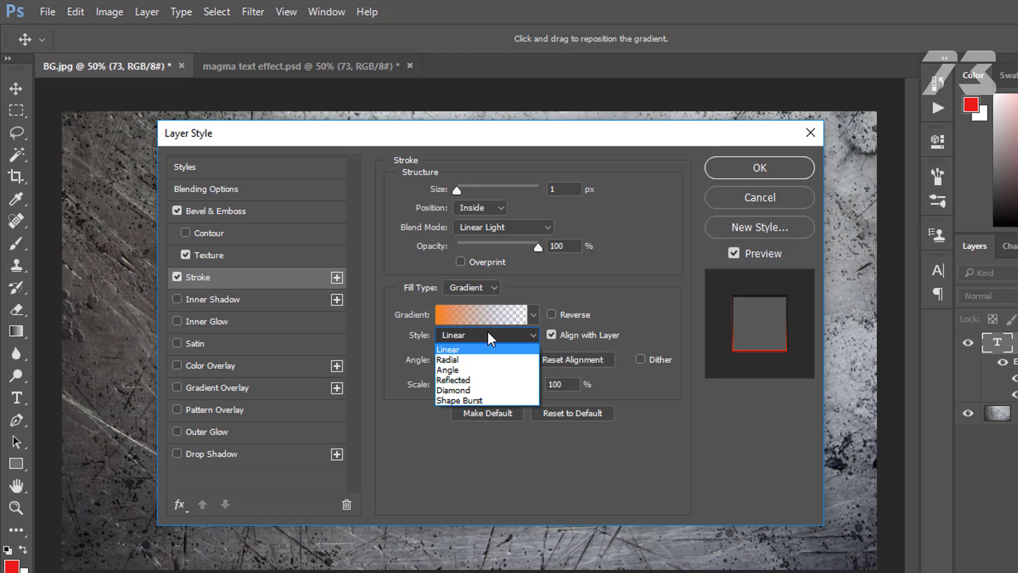
left_click(446, 351)
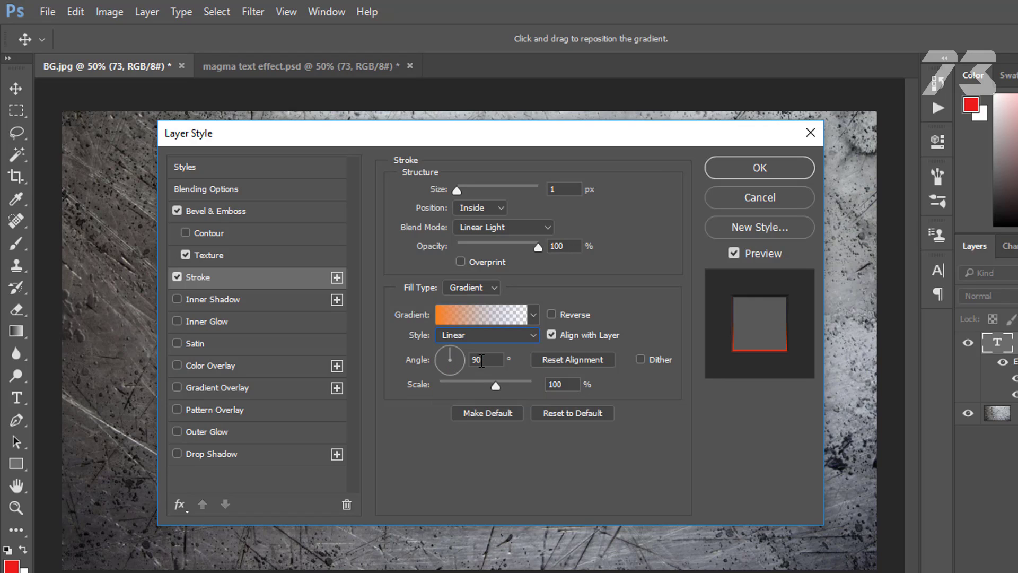
left_click(480, 360)
left_click_drag(496, 387, 526, 388)
Add an Inner Shadow effect with the Saturation blend mode and 100% opacity
left_click(225, 300)
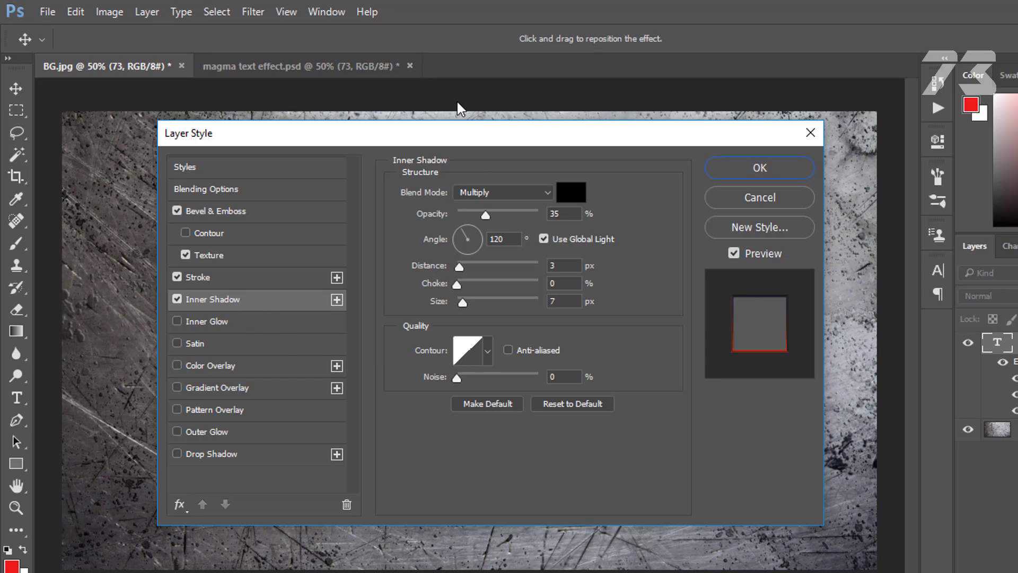
left_click(495, 191)
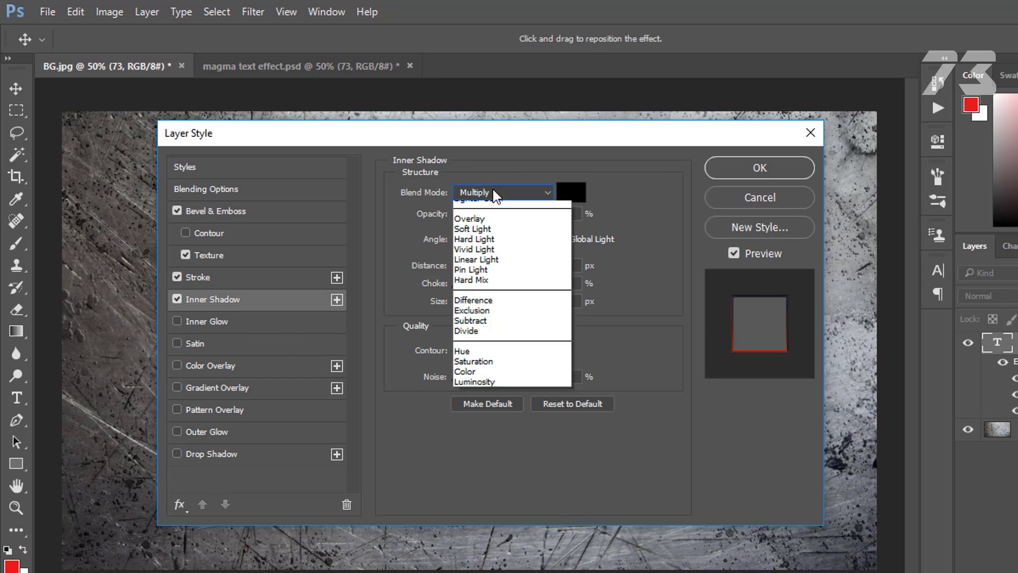
left_click(526, 501)
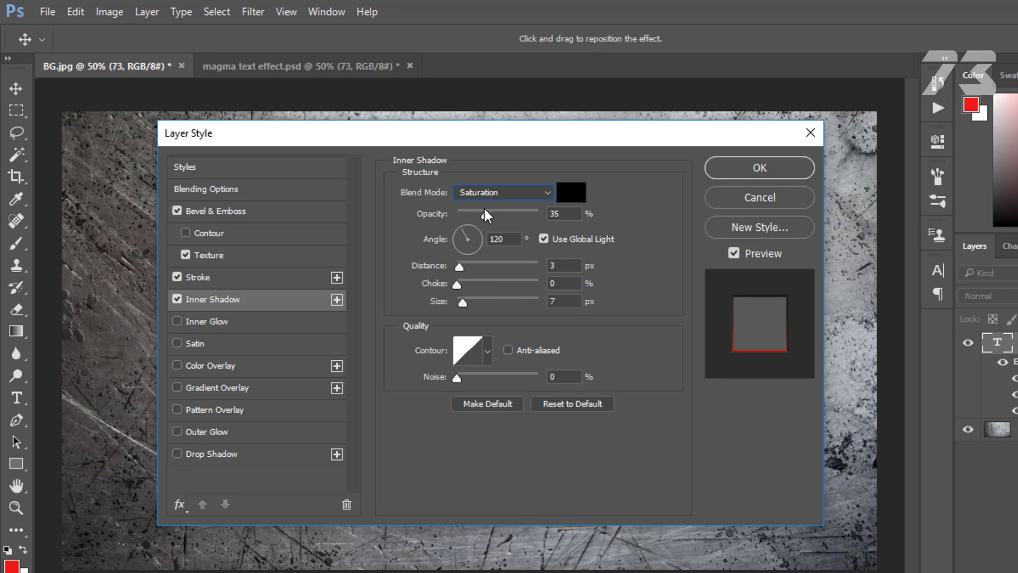
left_click_drag(485, 214, 550, 223)
Set the inner shadow's angle to 120°, distance to 4 px and size to 42 px
key("Tab")
type("120")
key("Tab")
type("4")
key("Tab")
key("Tab")
type("42")
Keep the linear contour for the inner shadow and set its noise to 42%
left_click(485, 350)
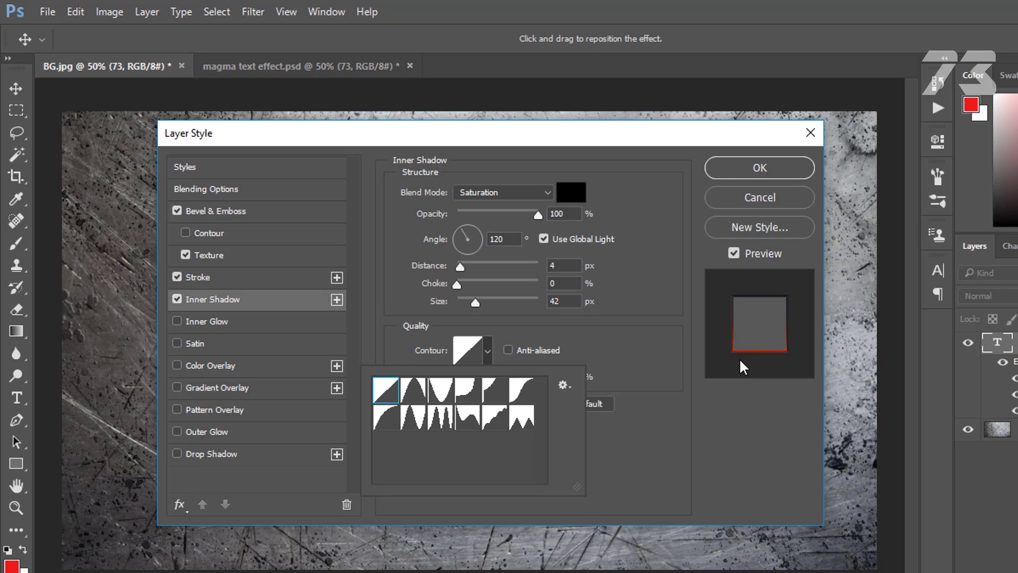
left_click(649, 349)
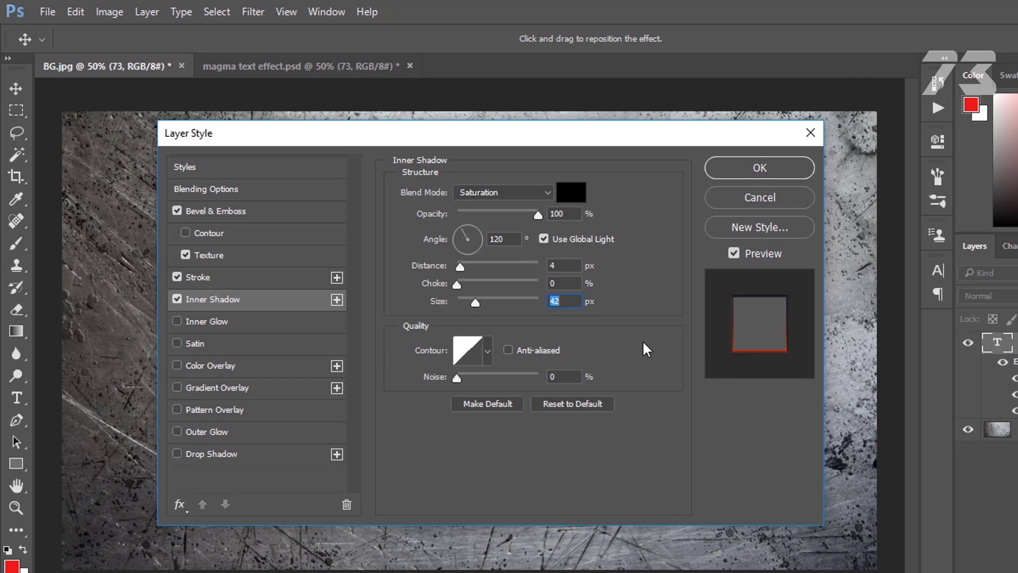
left_click(563, 376)
type("42")
Add an Inner Glow effect with the Linear Dodge (Add) blend mode and 100% opacity
left_click(228, 320)
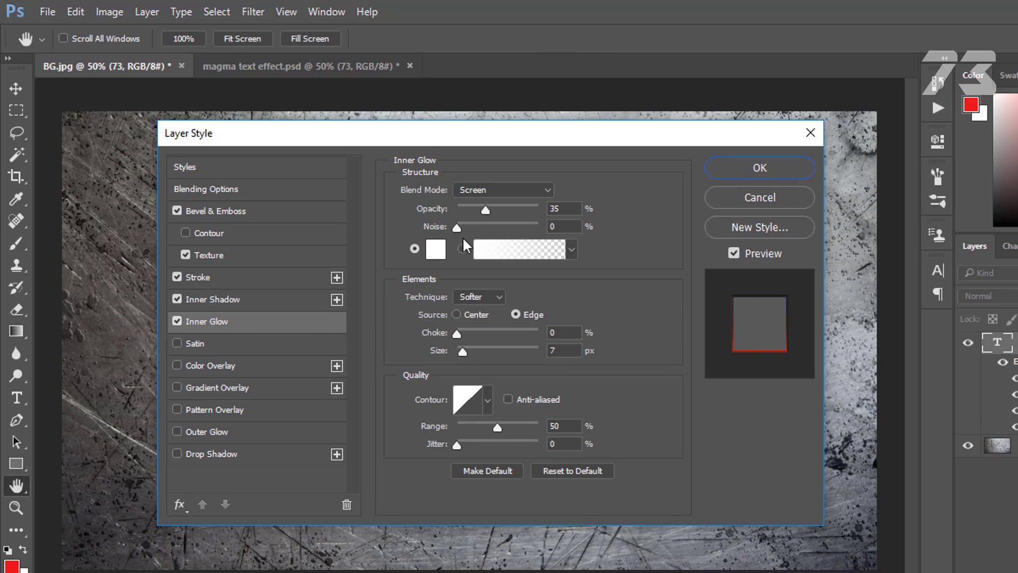
left_click(488, 189)
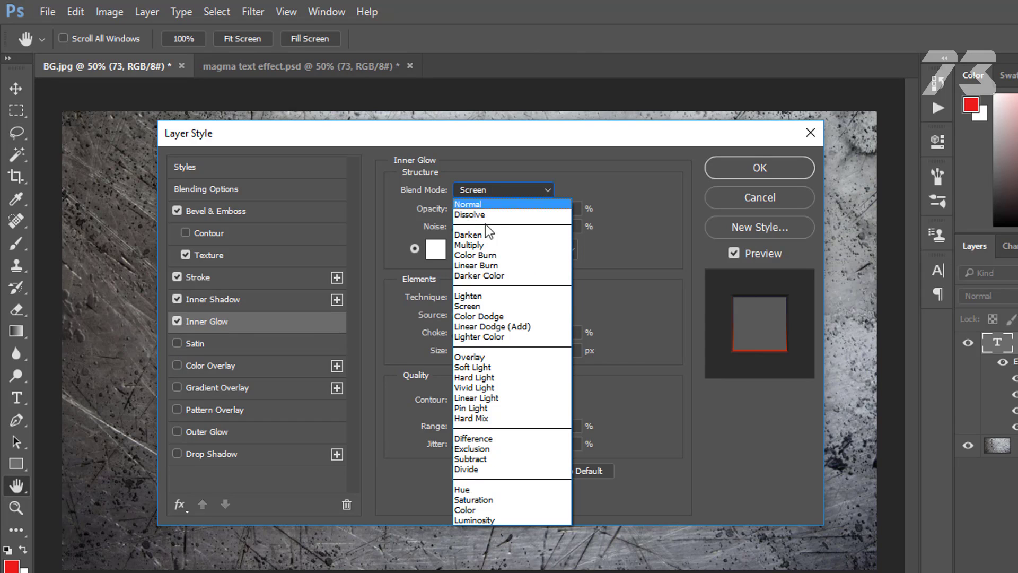
left_click(484, 327)
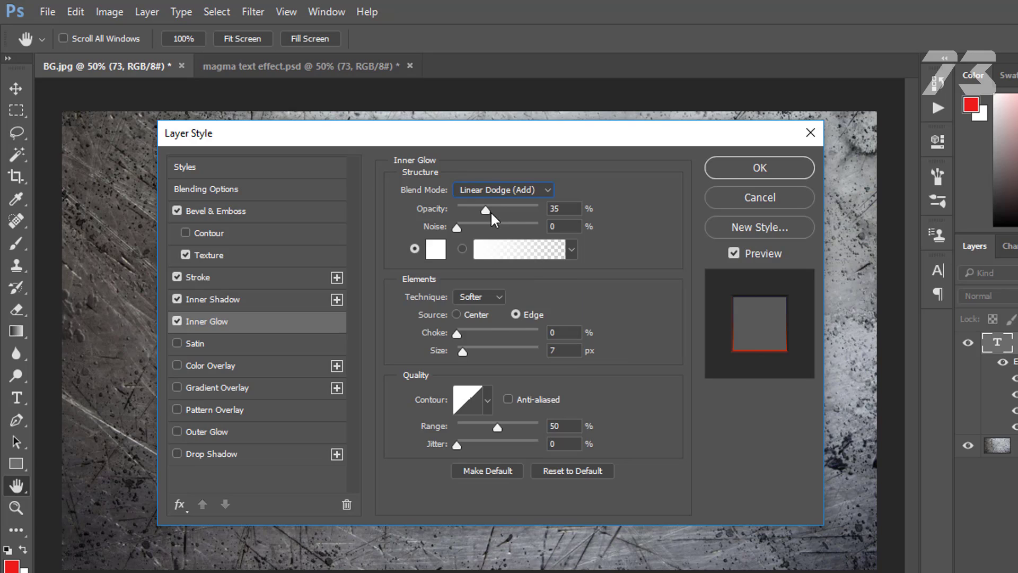
left_click_drag(484, 210, 530, 210)
Set the inner glow's colour to faeaac
left_click(436, 249)
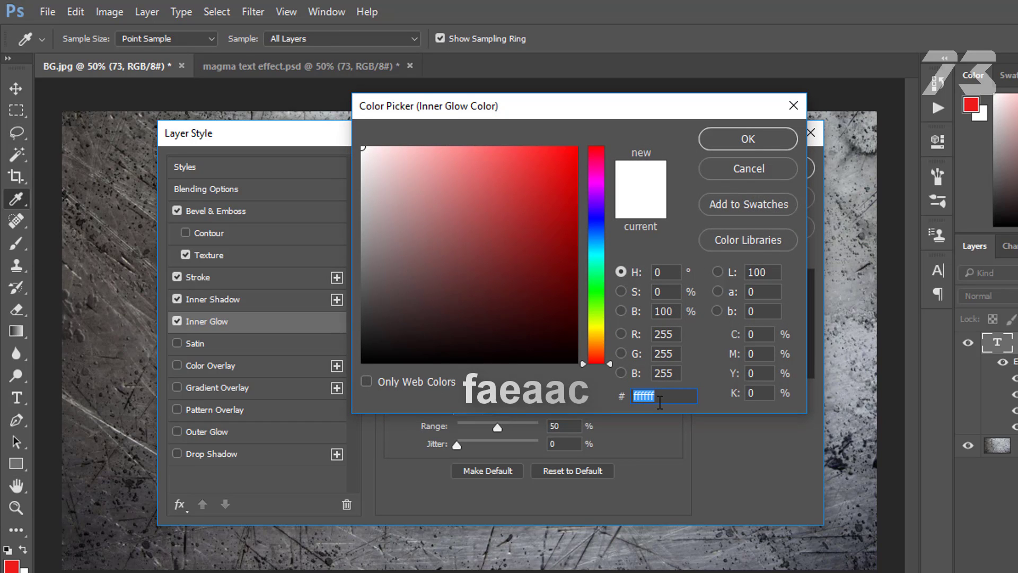
type("fa")
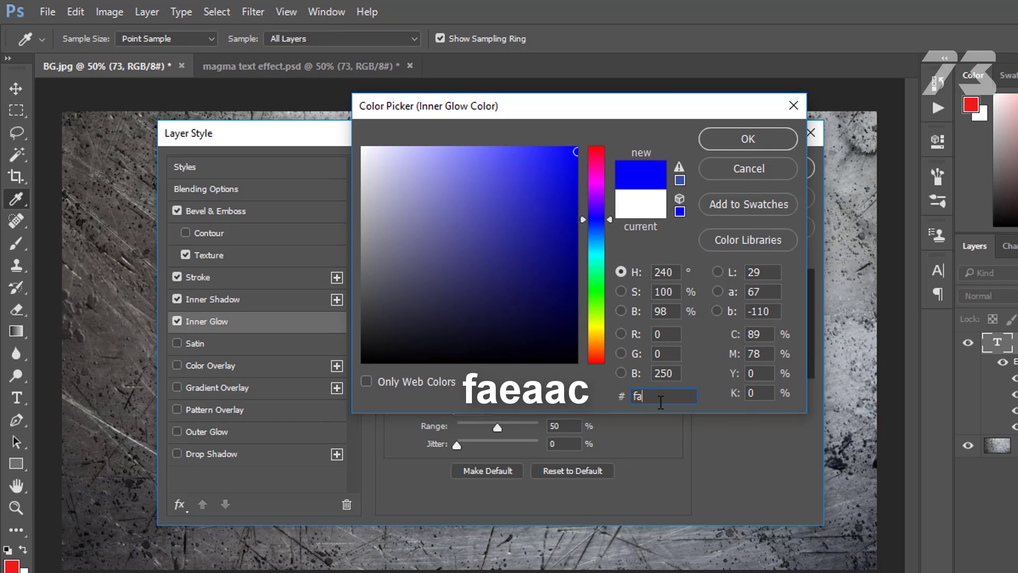
type("eaac")
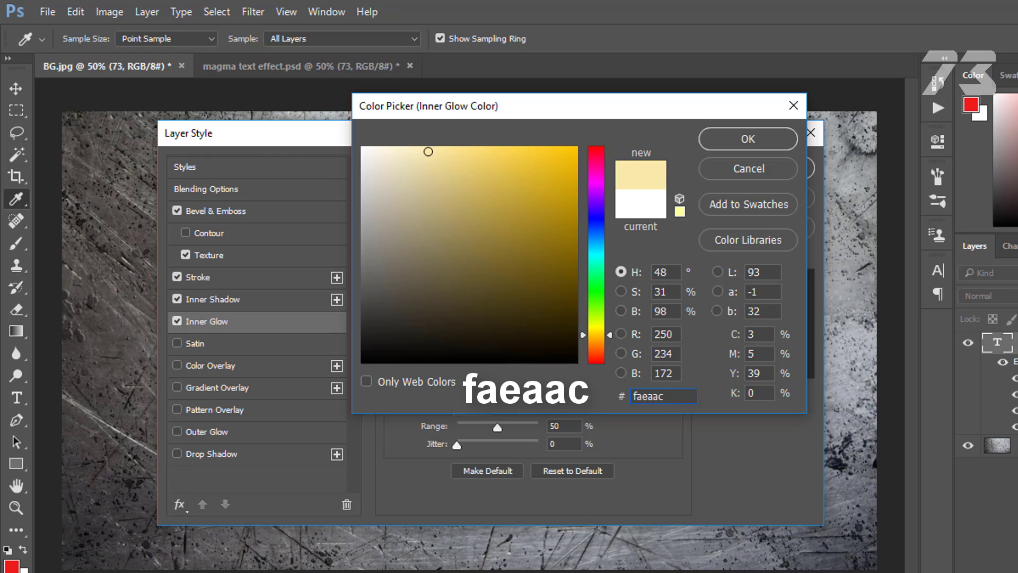
left_click(724, 144)
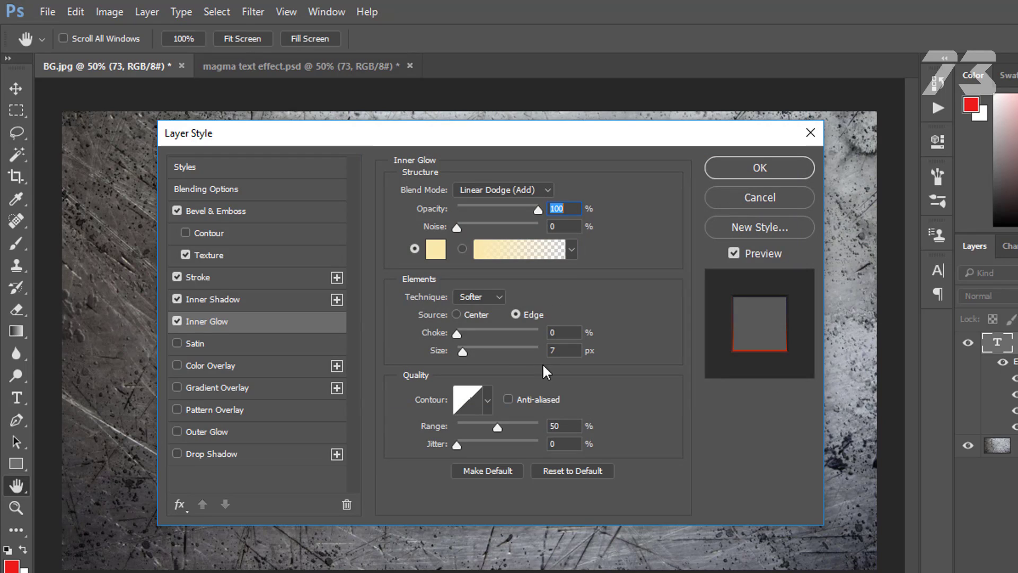
Use the Softer technique for the inner glow, with 0% choke and a size of 9 px
left_click(471, 301)
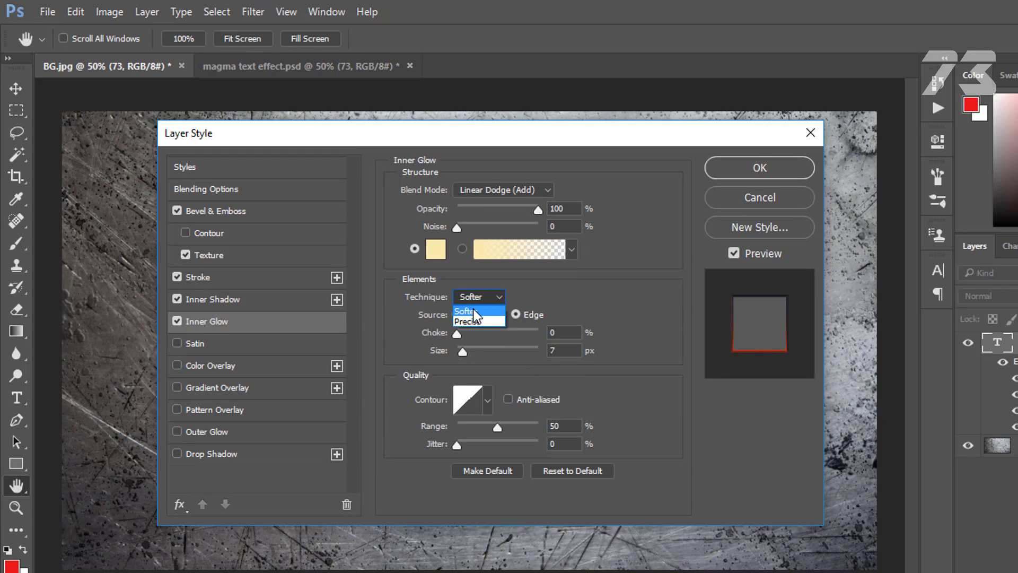
left_click(489, 311)
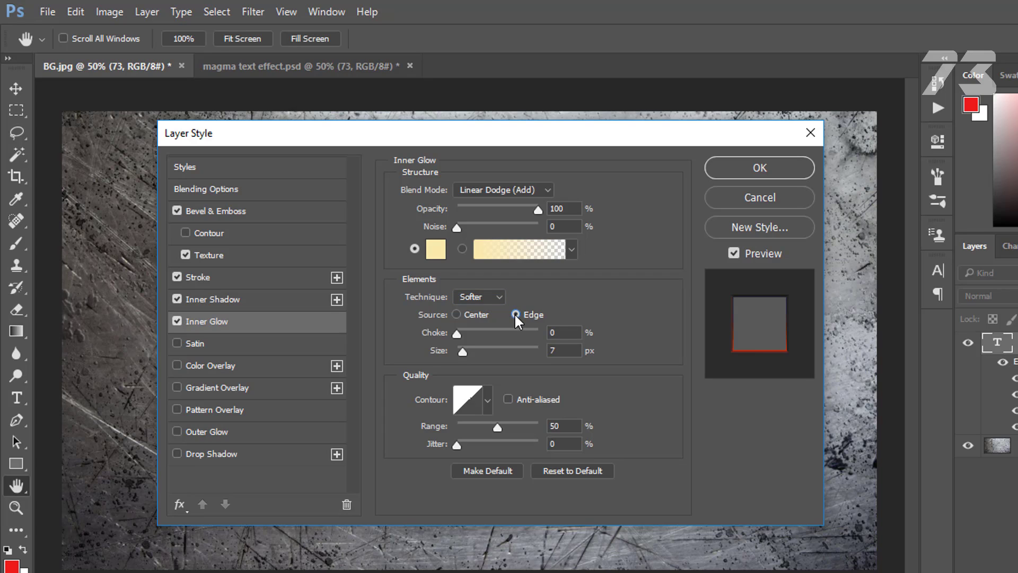
left_click(447, 332)
key("Tab")
type("9")
Keep the linear contour for the inner glow and set its range to 50%
left_click(489, 399)
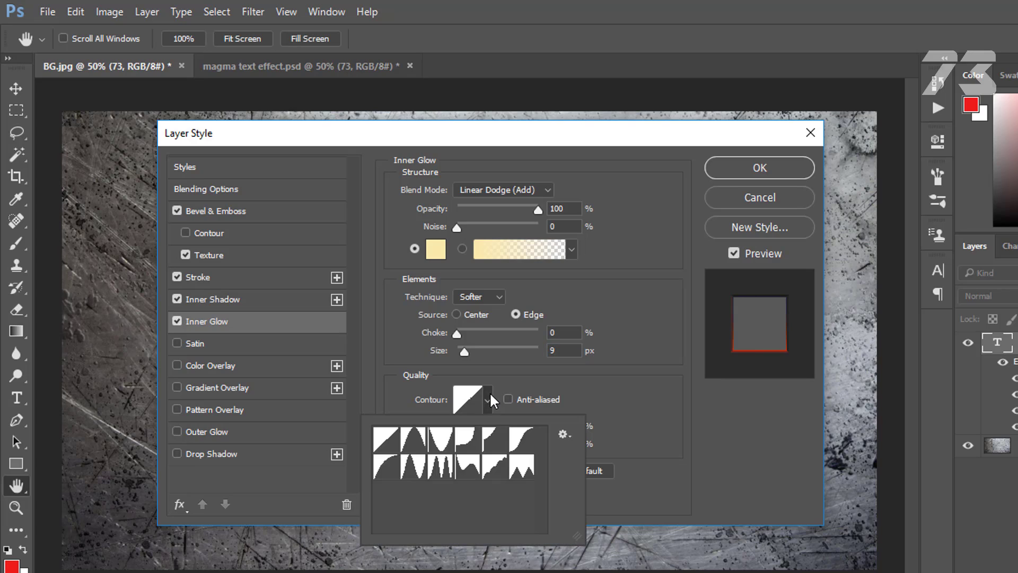
left_click(629, 410)
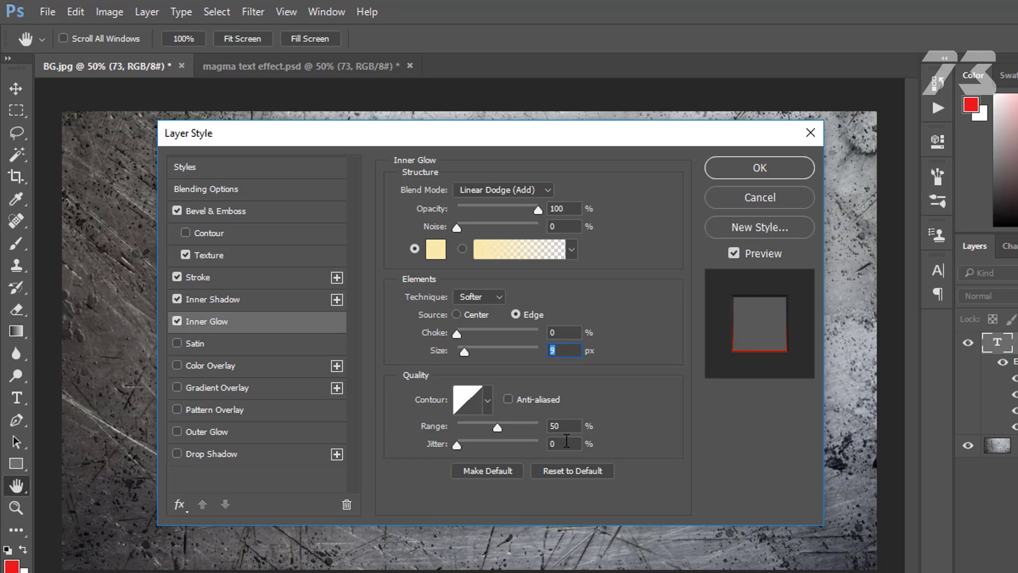
left_click(565, 427)
type("50")
key("Tab")
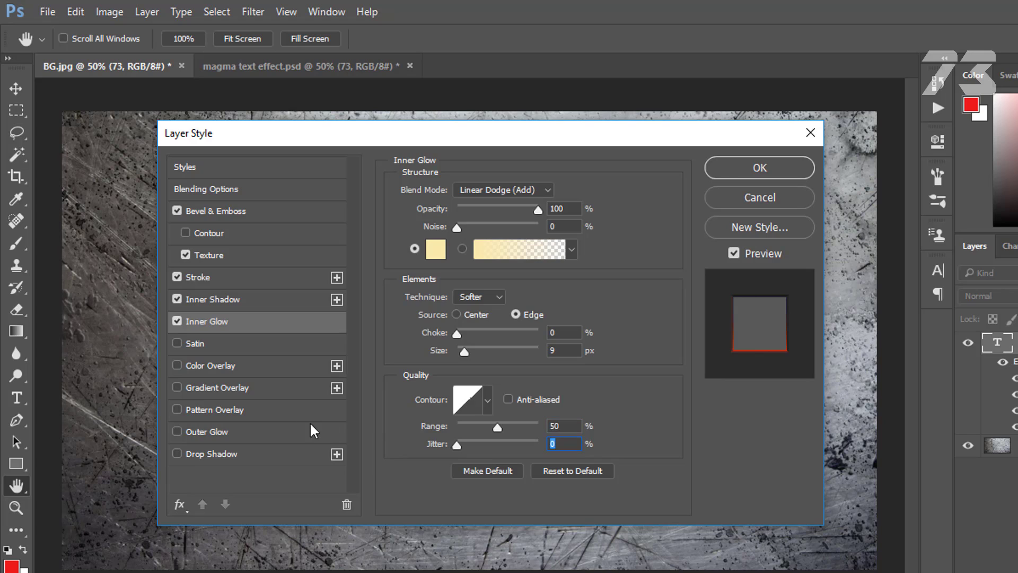
Add a Color Overlay in 000000 with the Normal blend mode and 100% opacity
left_click(242, 363)
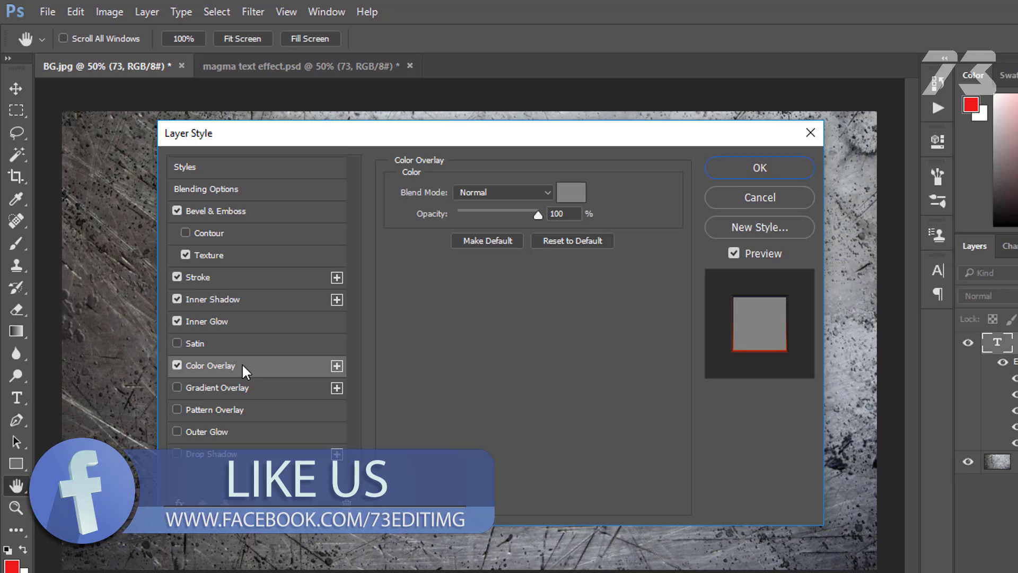
left_click(533, 193)
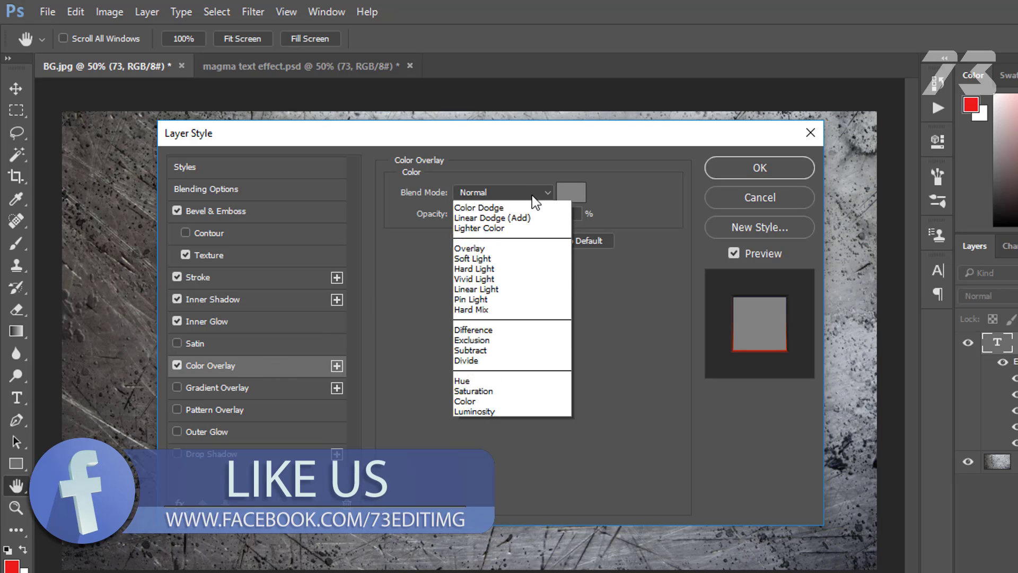
left_click(467, 207)
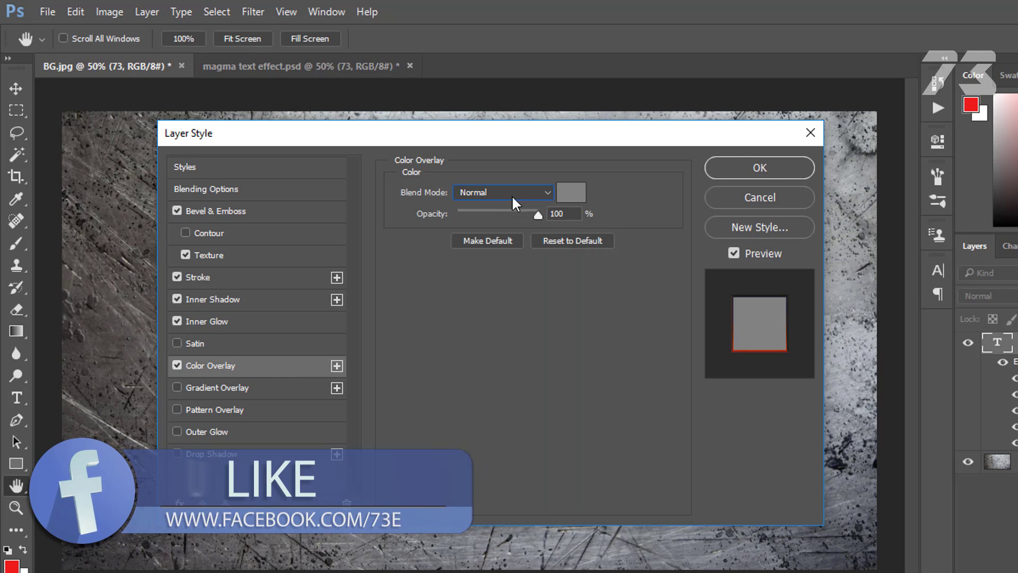
left_click(571, 192)
type("000000")
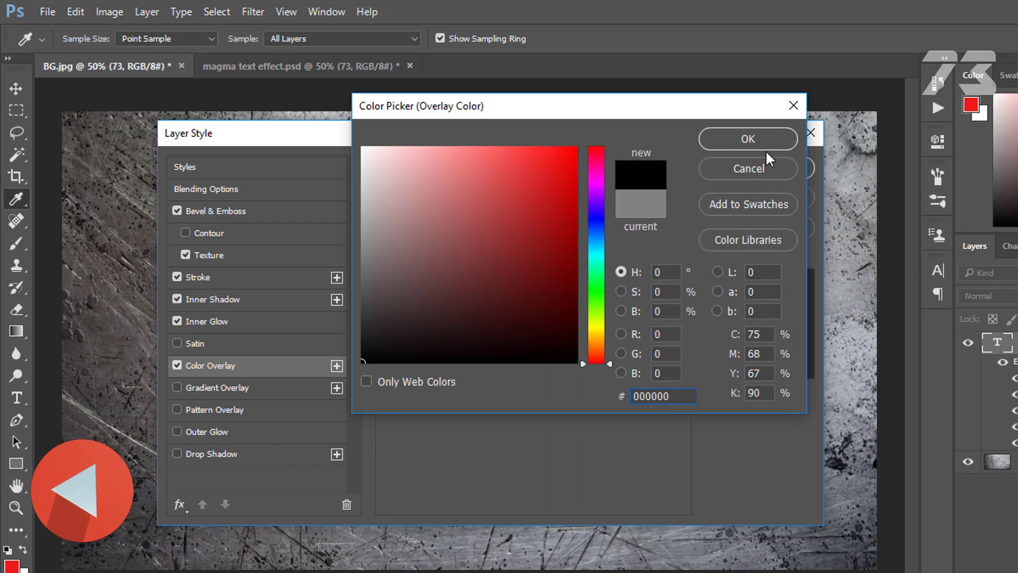
left_click(749, 139)
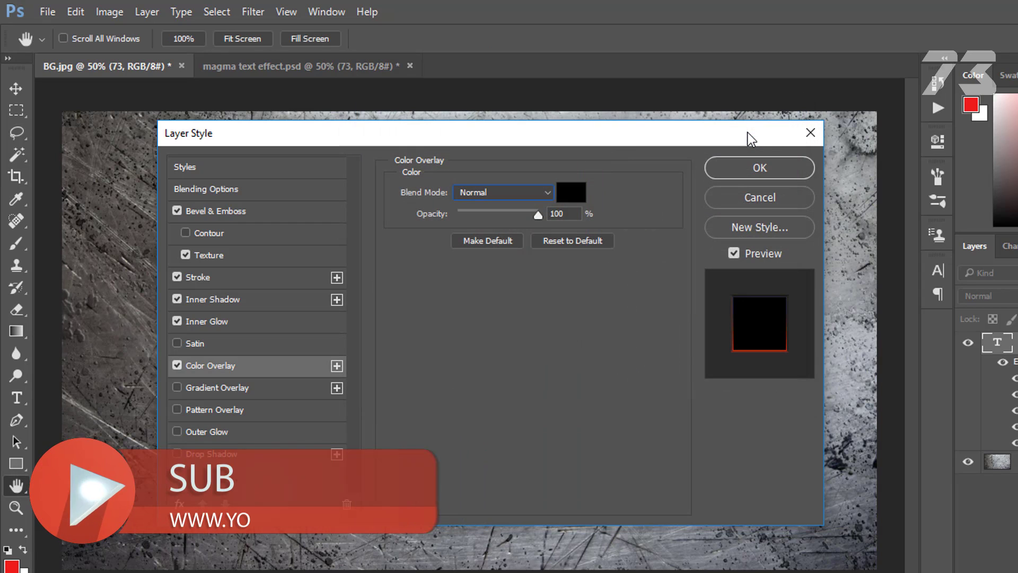
left_click(540, 214)
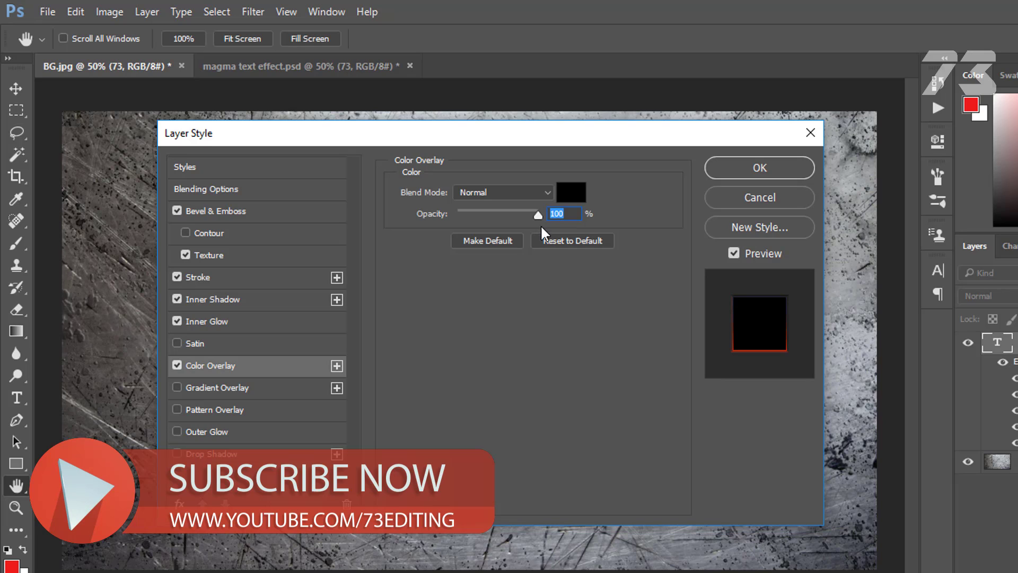
Add an Outer Glow effect with the Hard Mix blend mode, 100% opacity, 15% noise and the colour 000000
left_click(247, 431)
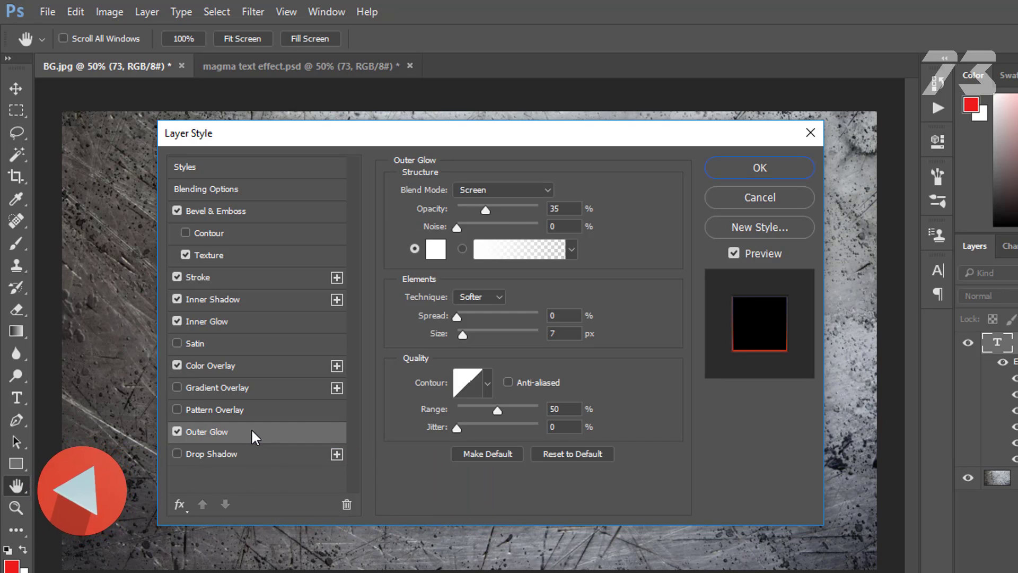
left_click(495, 187)
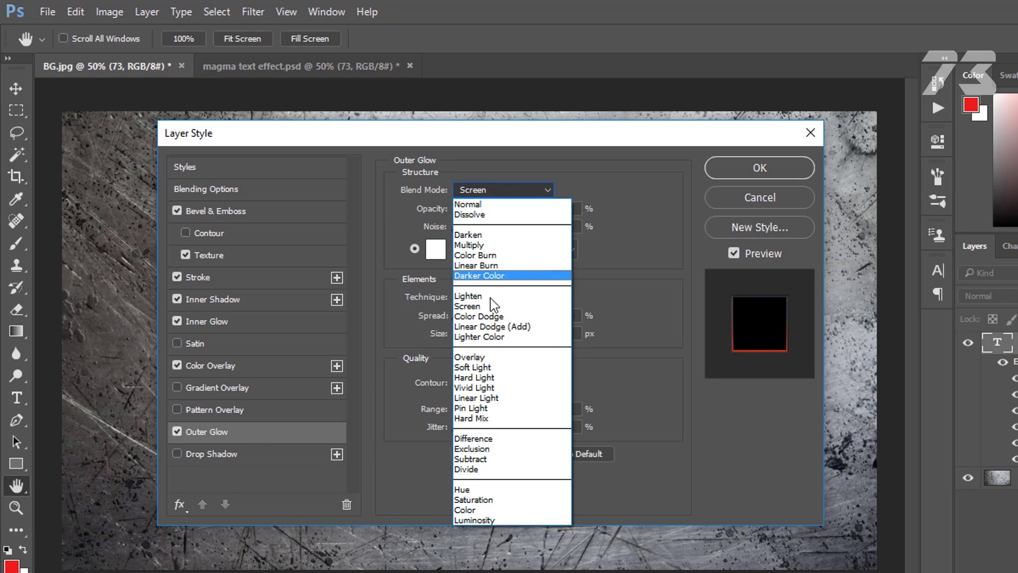
left_click(511, 419)
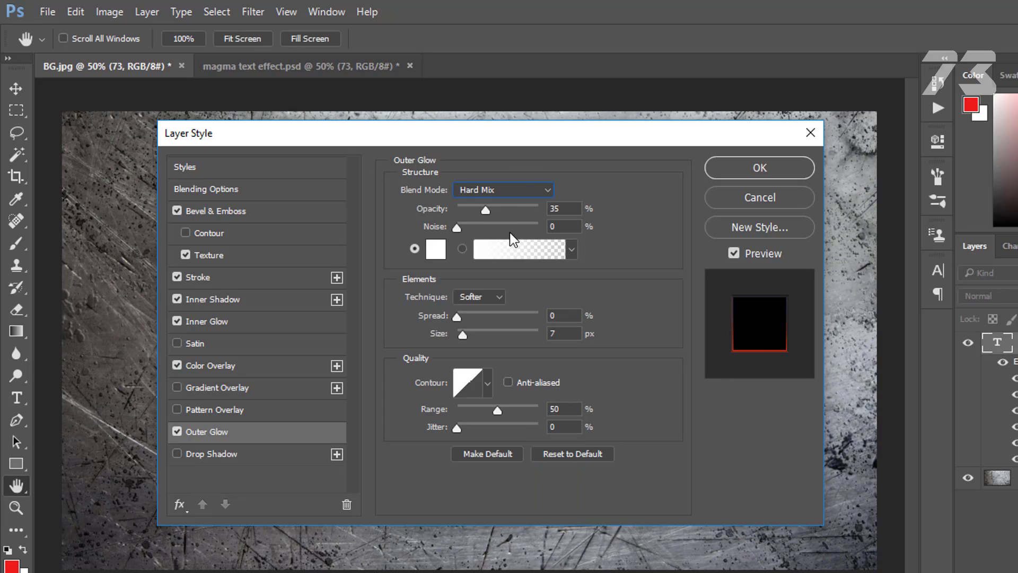
left_click_drag(486, 209, 553, 221)
key("Tab")
type("15")
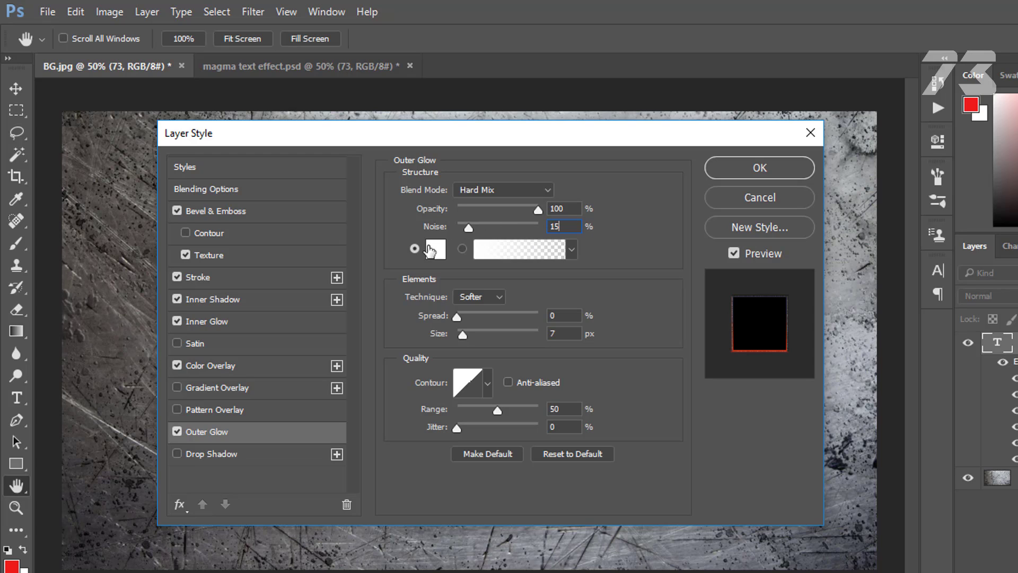
left_click(436, 248)
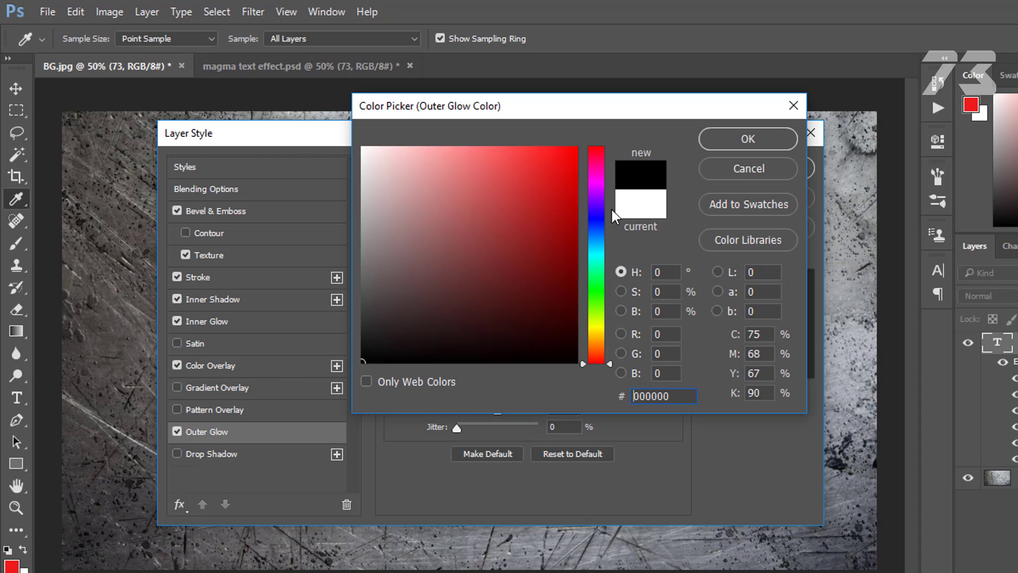
left_click(726, 146)
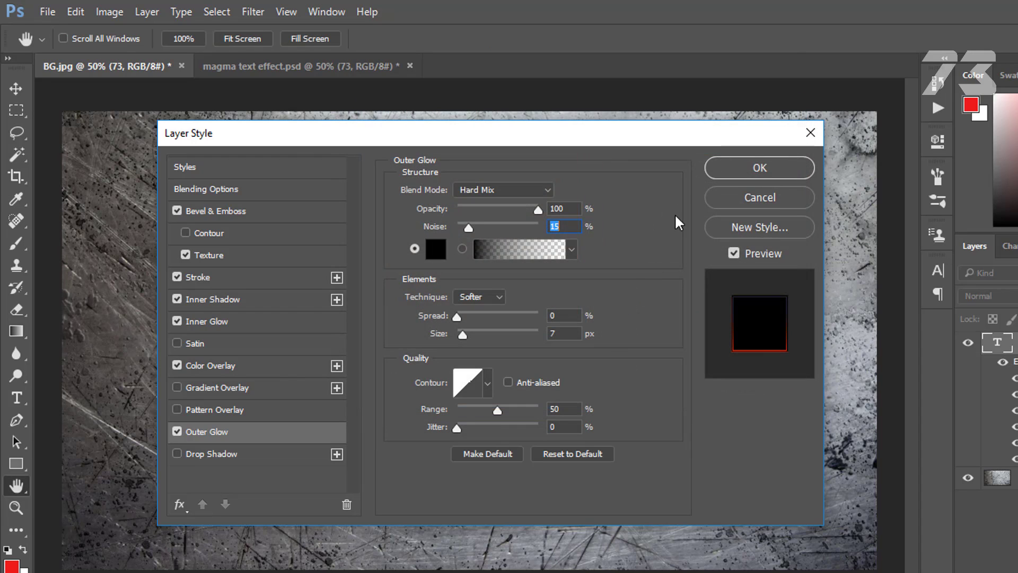
Use the Softer technique for the outer glow, with 10% spread and a size of 2 px
left_click(471, 296)
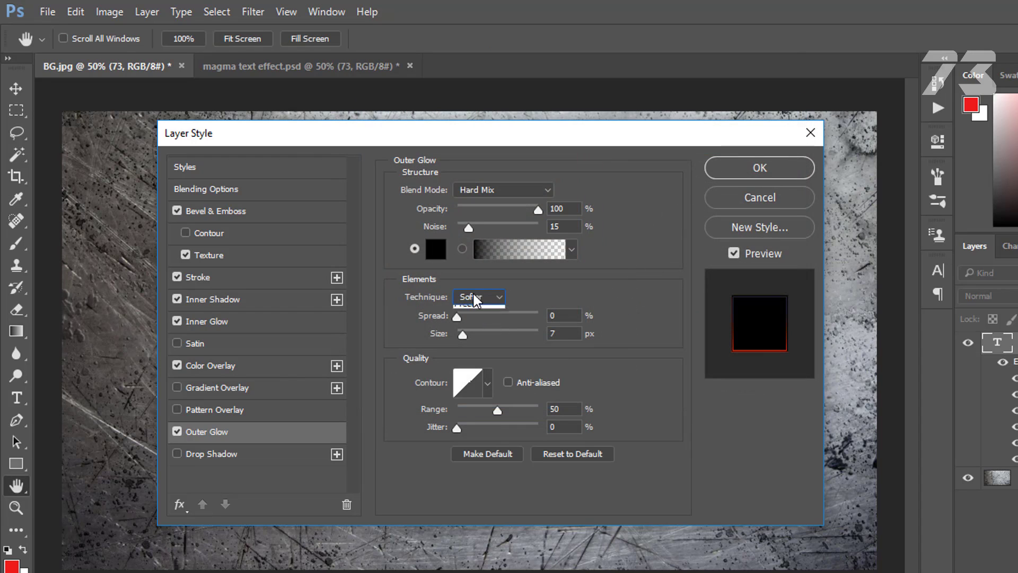
left_click(479, 312)
double_click(578, 315)
type("10")
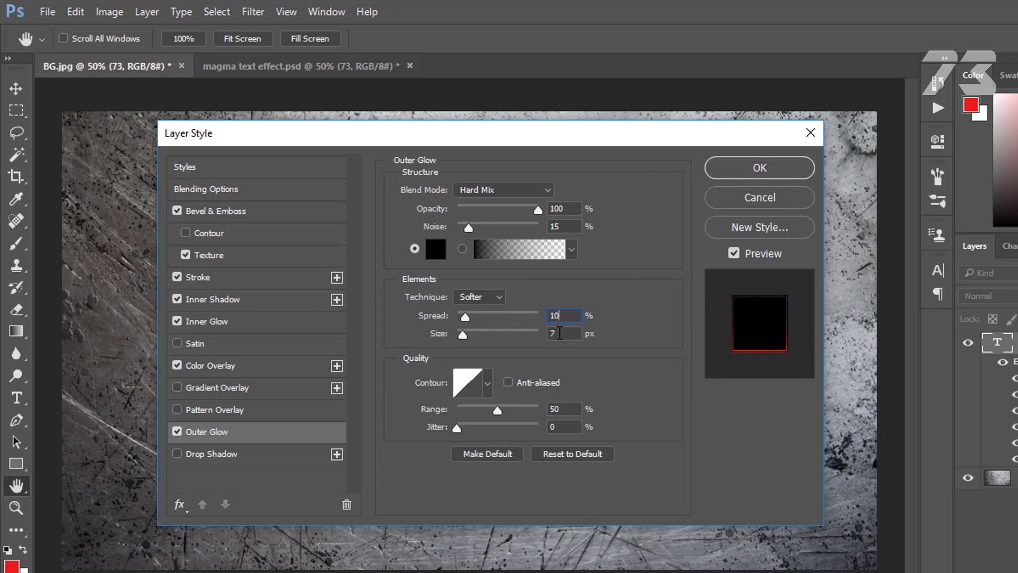
key("Tab")
type("2")
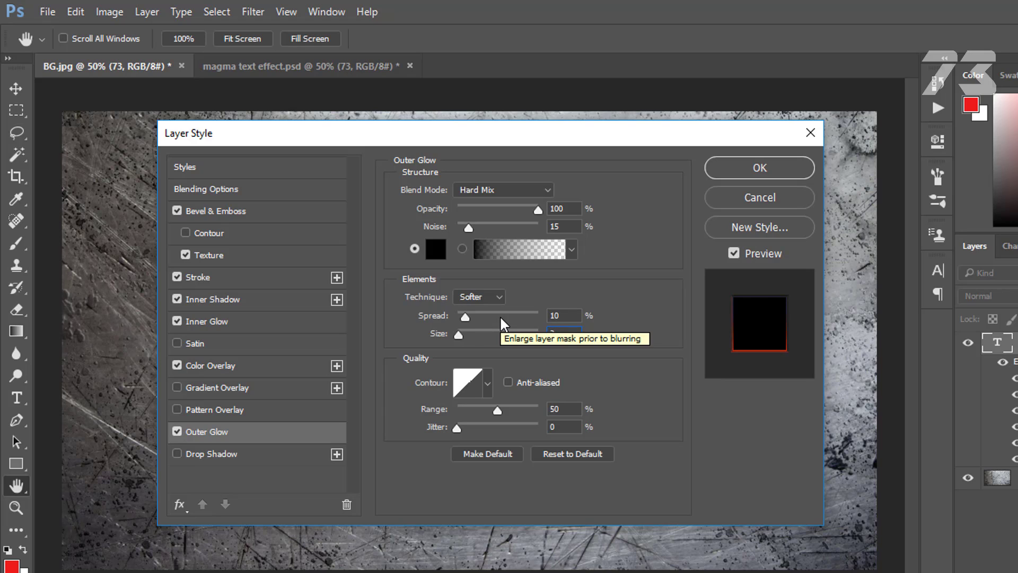
Bend the outer glow contour into a custom sagging curve with a point at input 75%, output 44%, and set its range to 50%
left_click(470, 376)
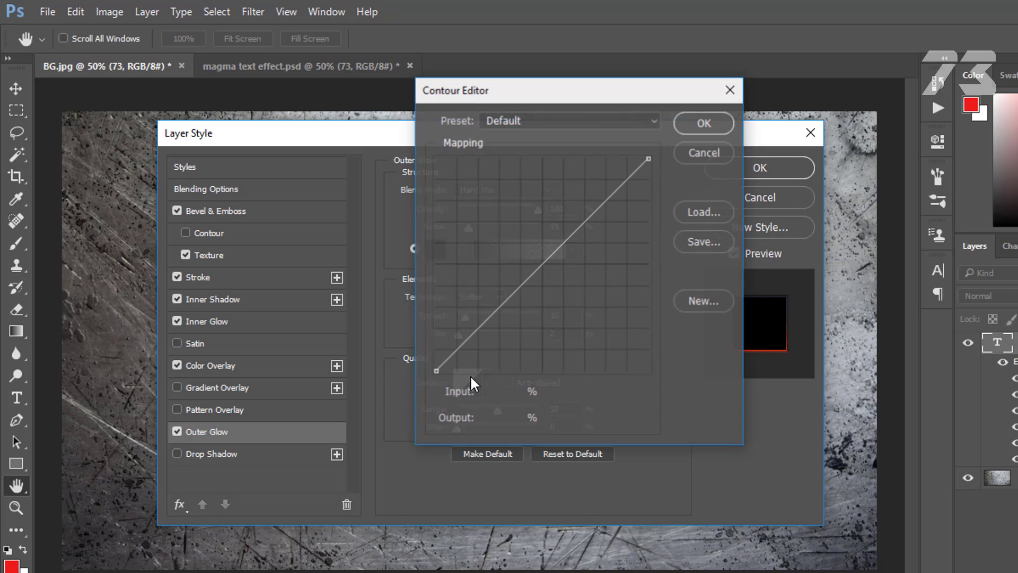
left_click_drag(547, 262, 598, 278)
left_click(611, 235)
left_click(593, 264)
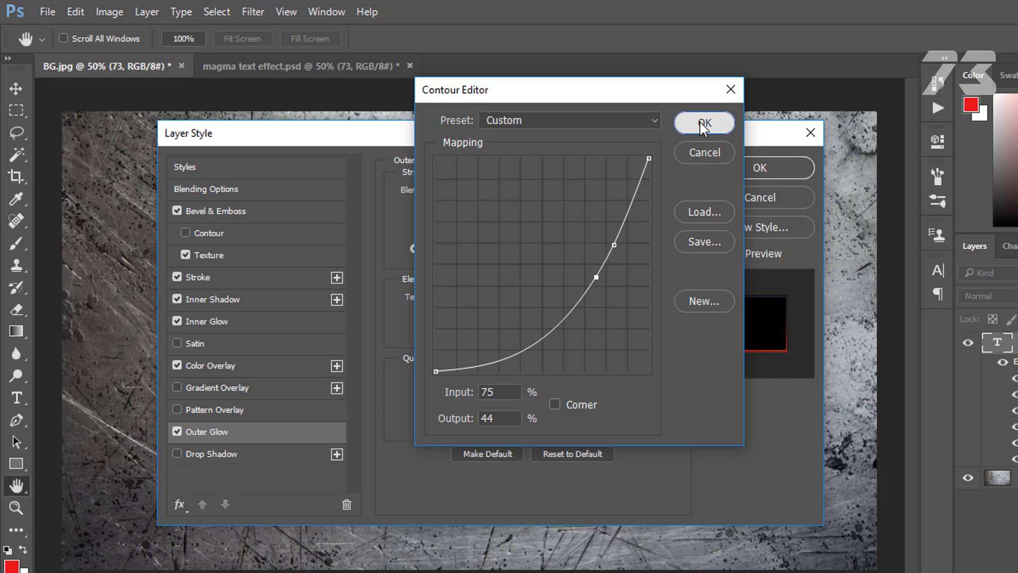
left_click(701, 125)
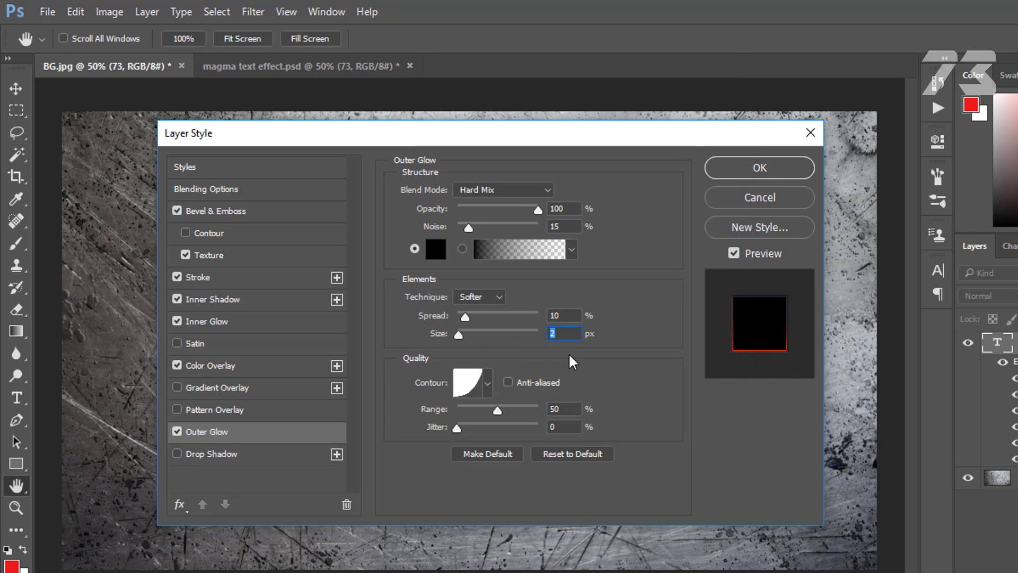
double_click(560, 411)
type("50")
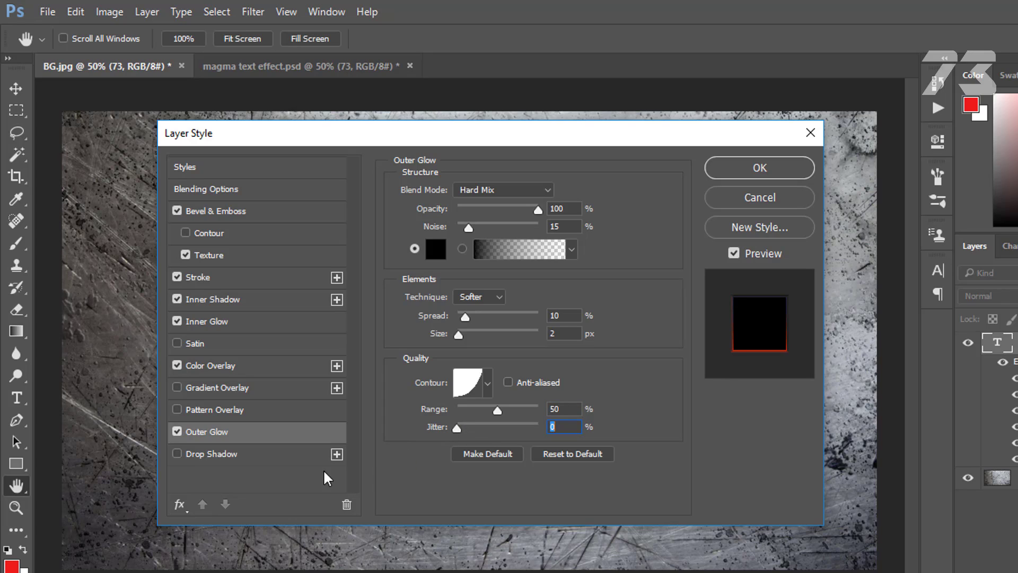
Add a Drop Shadow effect with the Multiply blend mode, the colour 000000 and 85% opacity
left_click(207, 455)
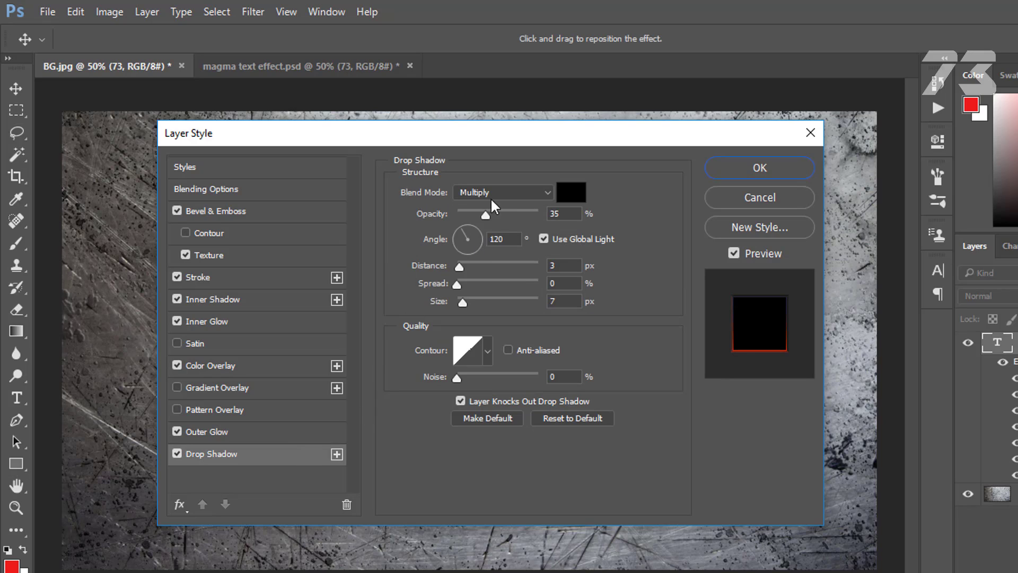
left_click(478, 190)
left_click(495, 247)
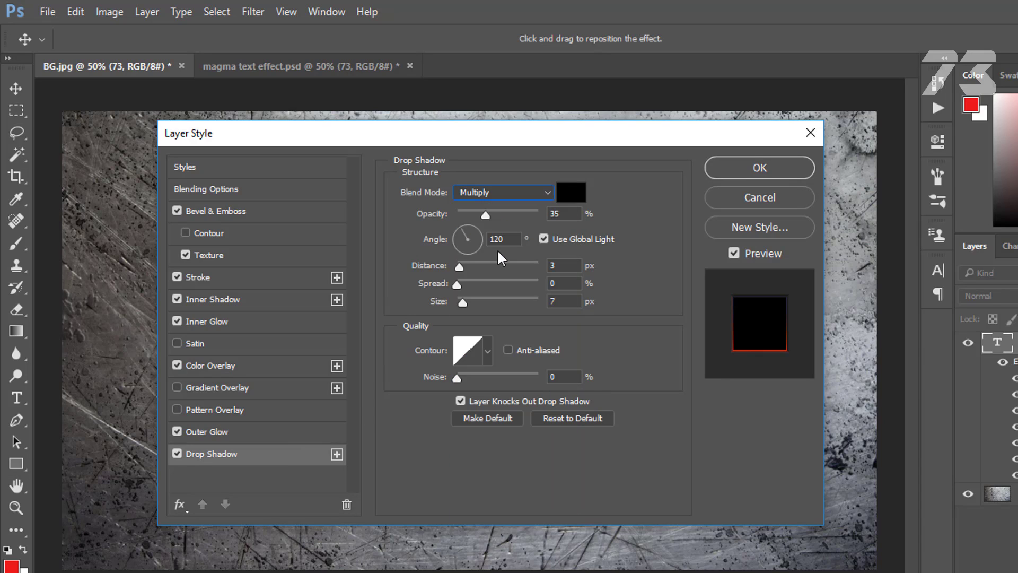
left_click(573, 192)
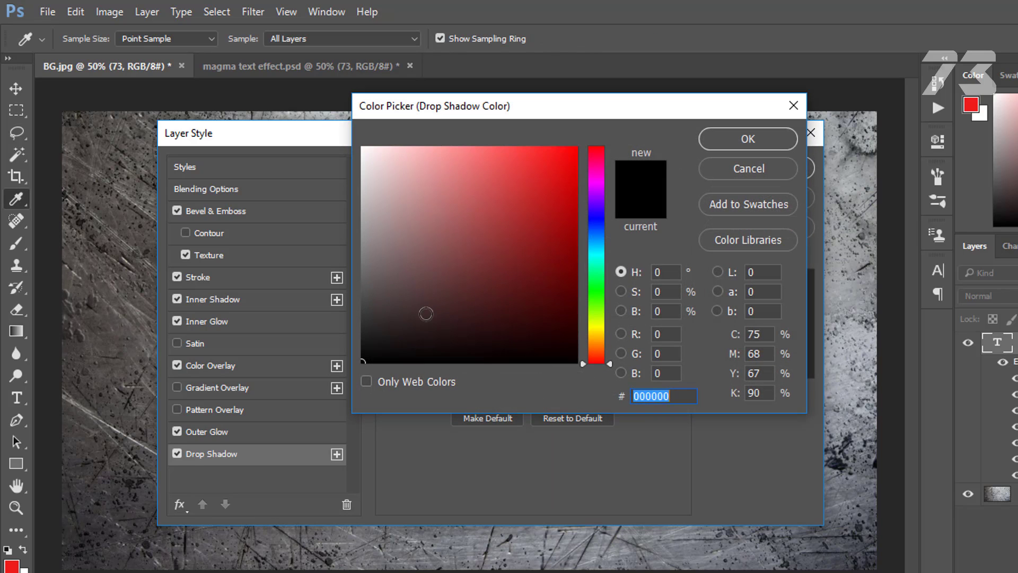
left_click(731, 140)
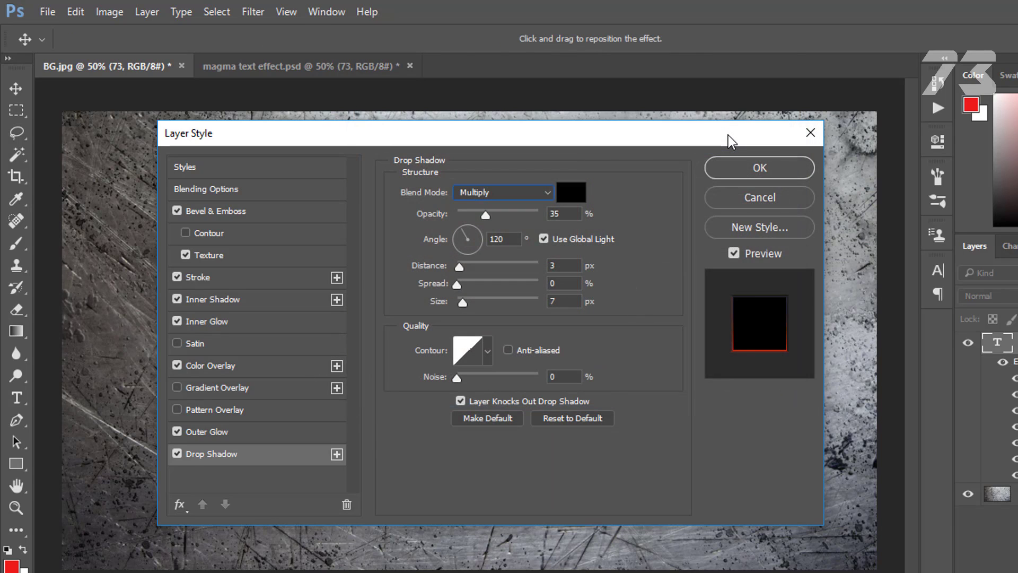
left_click_drag(569, 217, 521, 216)
type("85")
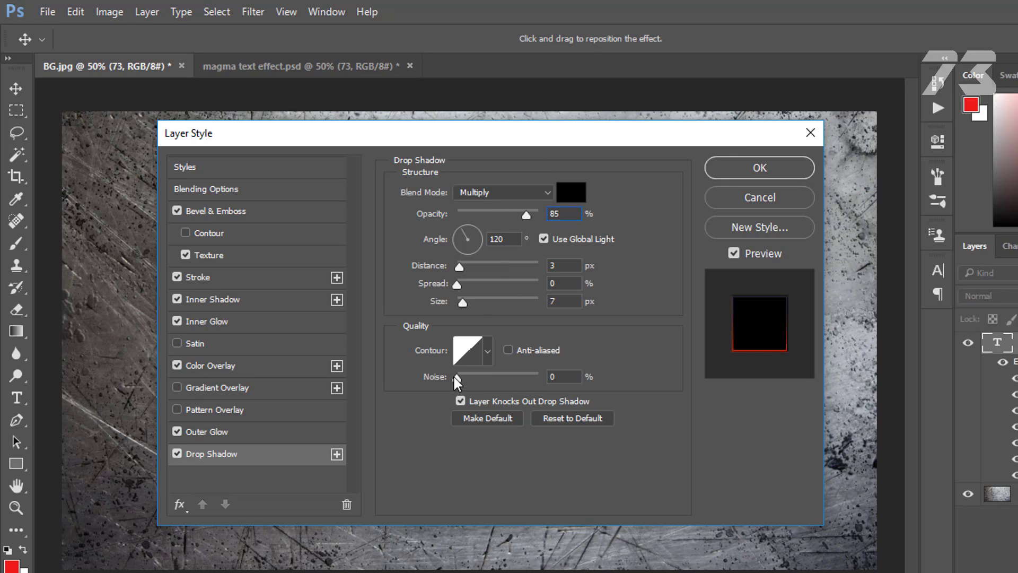
Set the drop shadow to angle 120°, distance 10 px, spread 0% and size 8 px, and apply the layer style
left_click_drag(510, 239, 461, 245)
type("120")
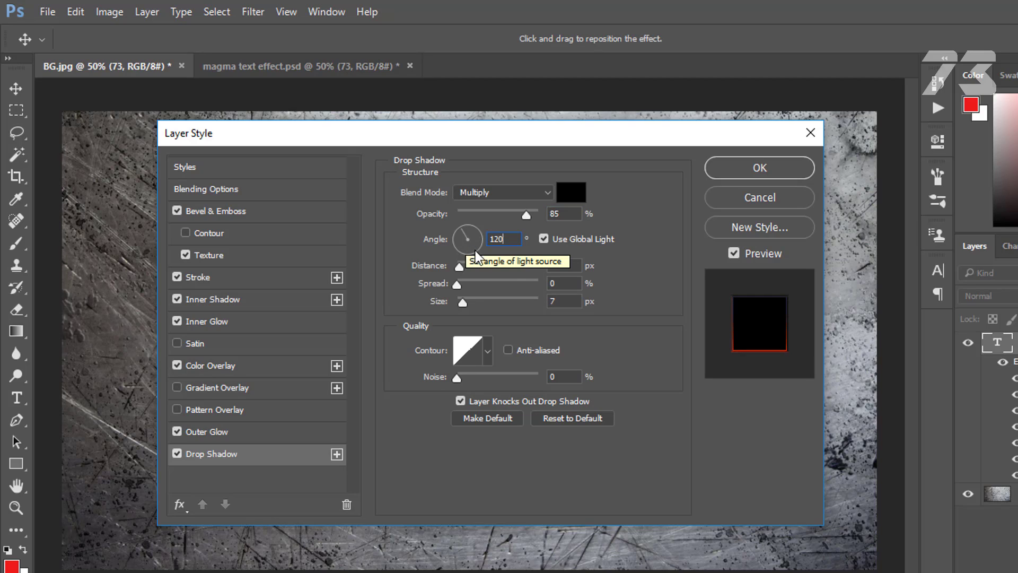
left_click_drag(568, 265, 492, 271)
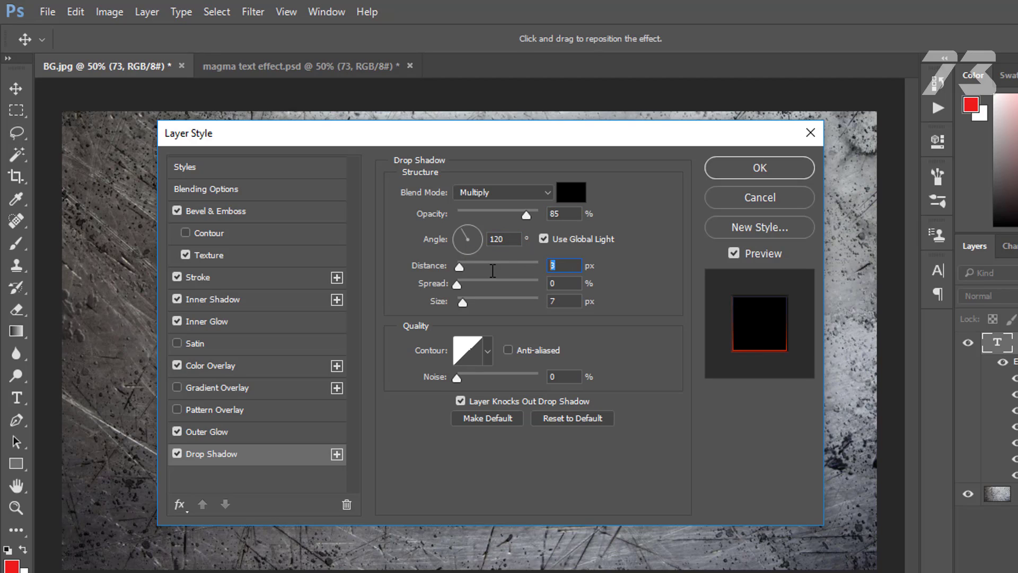
type("10")
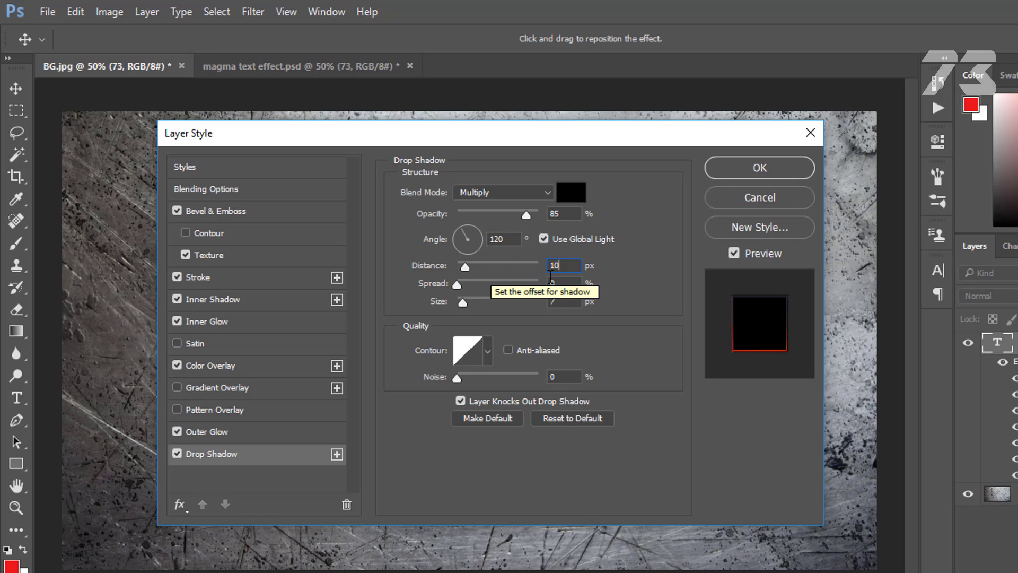
left_click_drag(554, 283, 523, 305)
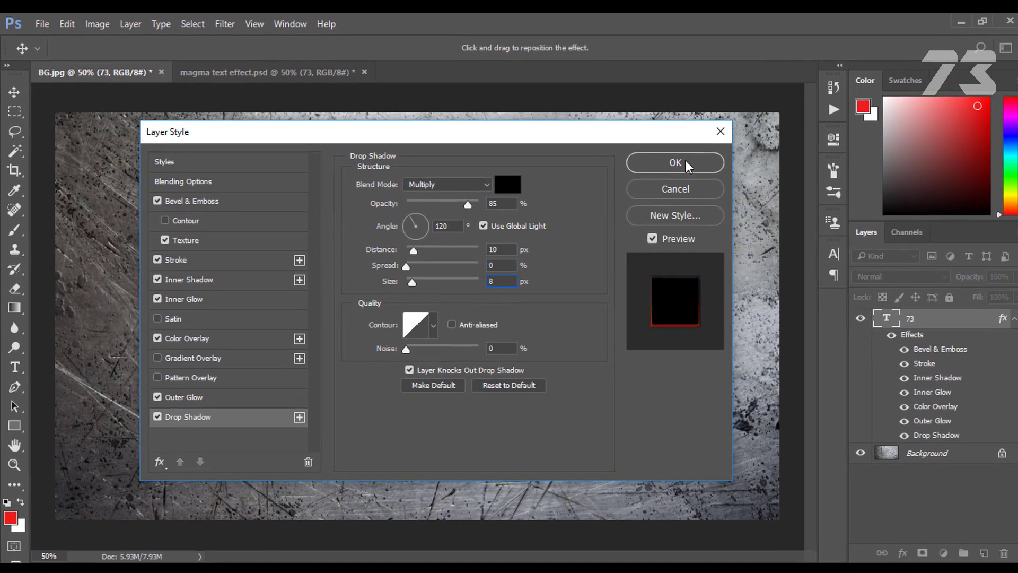
left_click(684, 163)
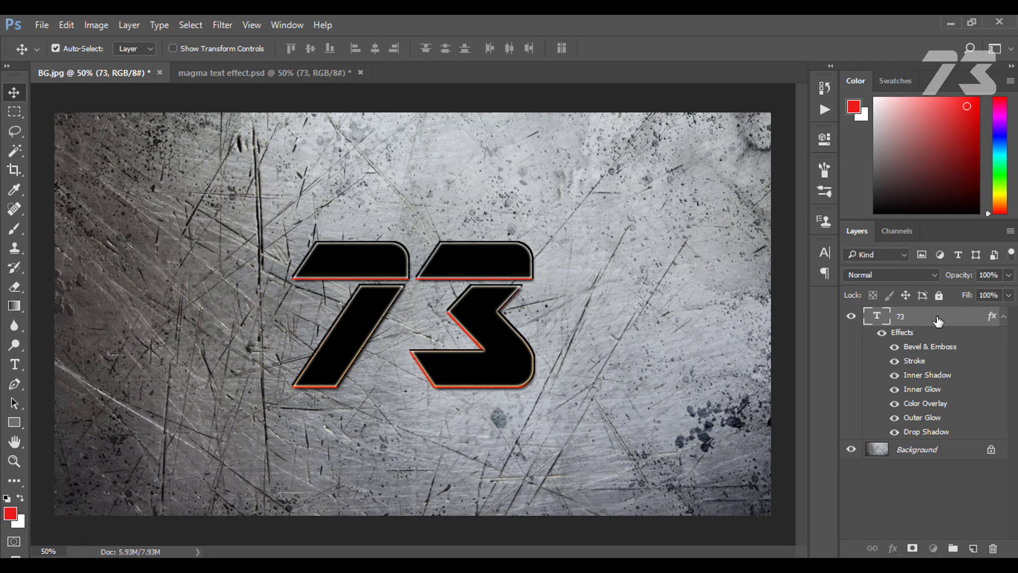
Duplicate the 73 text layer and delete all layer effects from the copy
key("ctrl+j")
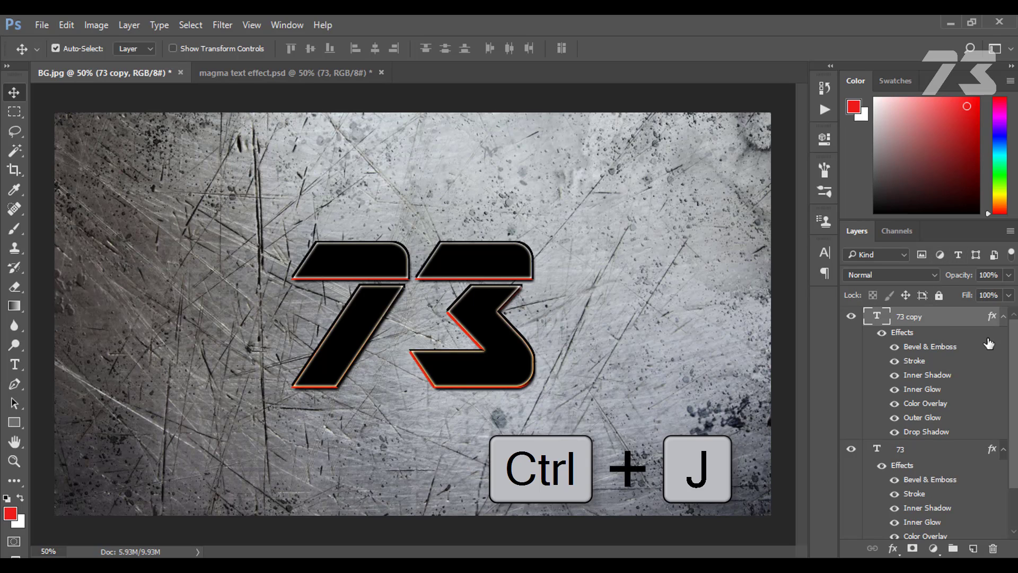
left_click_drag(984, 340, 993, 552)
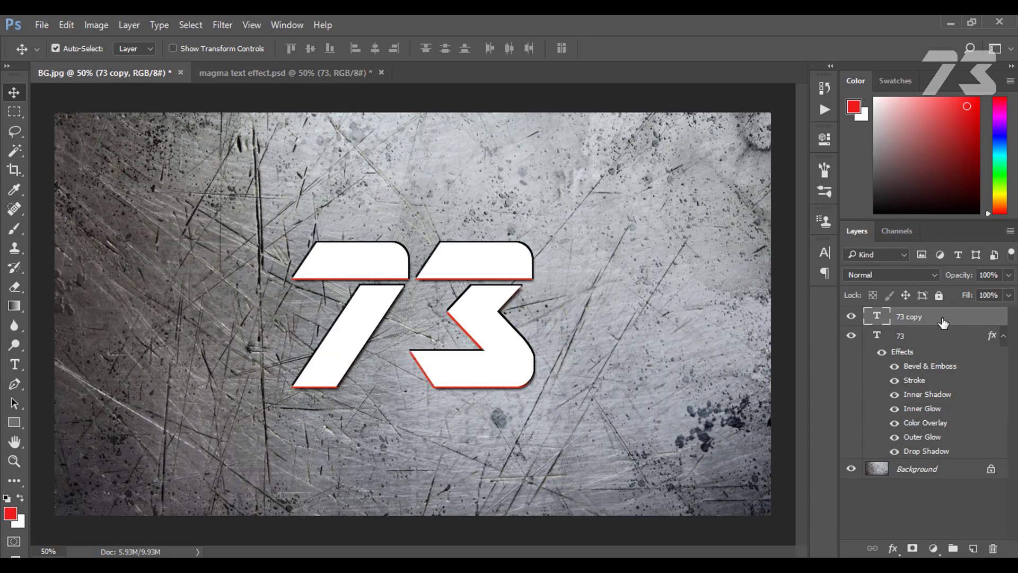
Reduce the fill of the 73 copy layer to 0%
left_click(1009, 296)
left_click_drag(1007, 313, 933, 319)
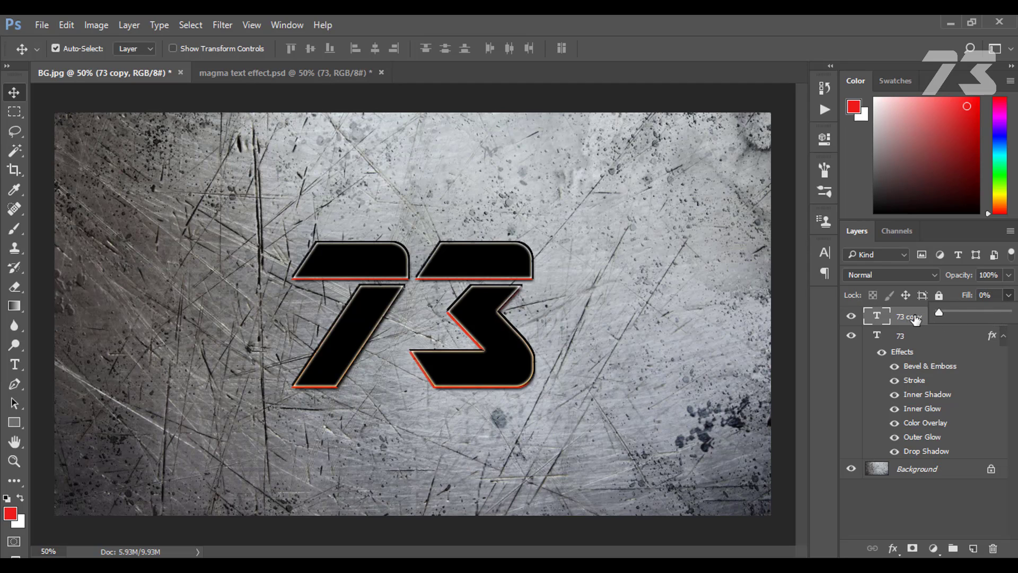
left_click(908, 318)
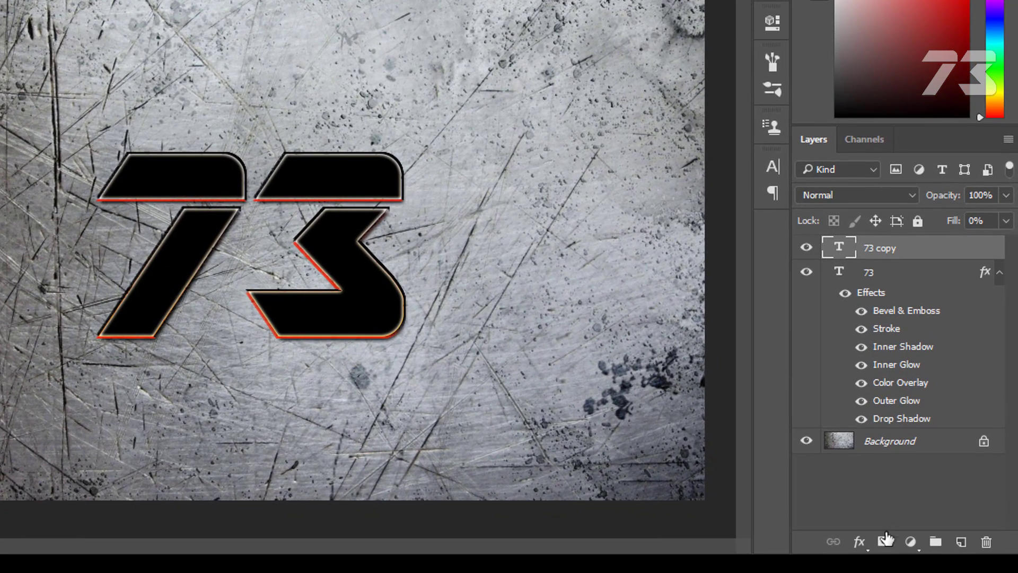
Add a Bevel & Emboss effect to the 73 copy layer with the Inner Bevel style, Smooth technique and 100% depth
left_click(859, 541)
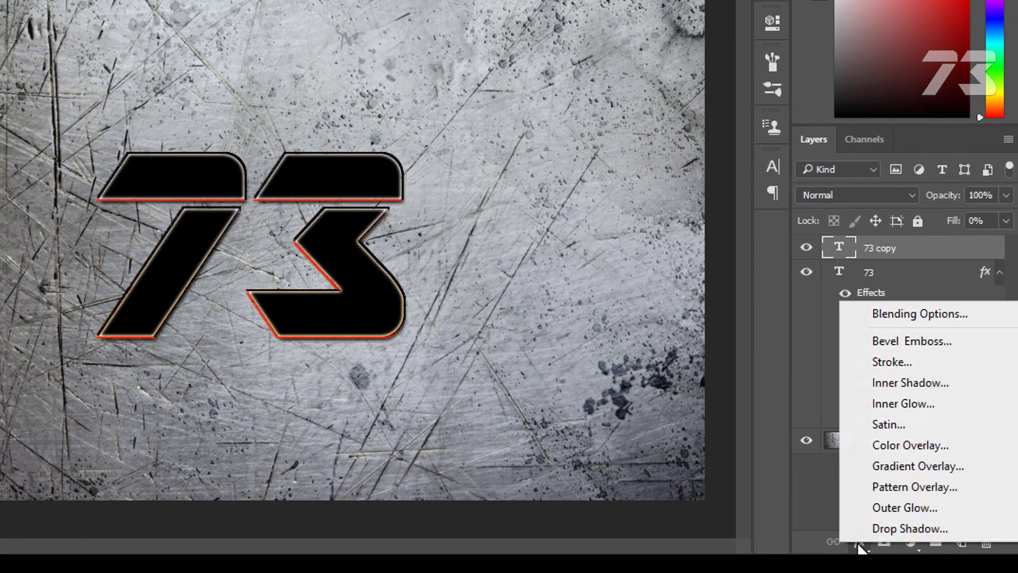
left_click(893, 341)
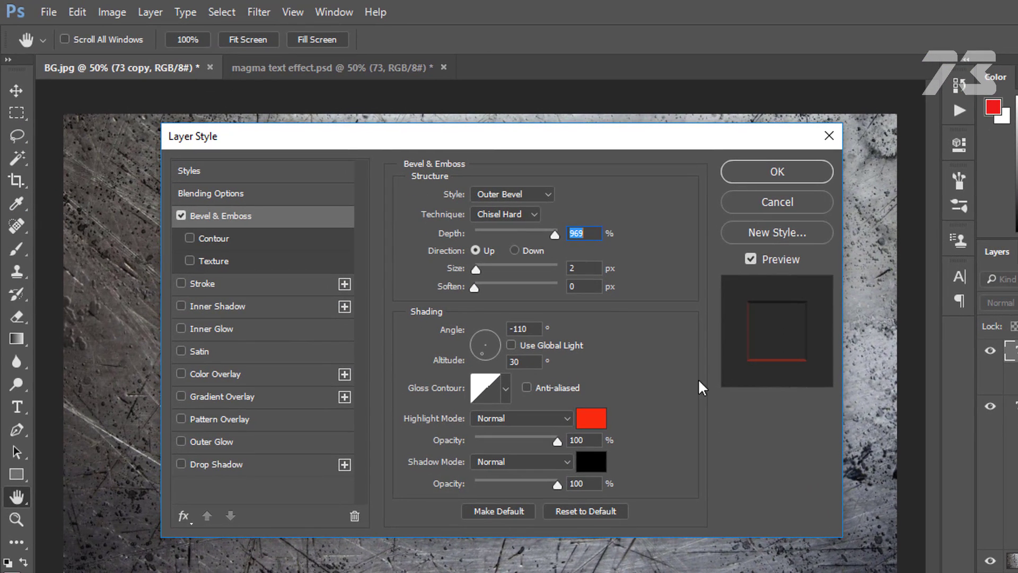
left_click(501, 194)
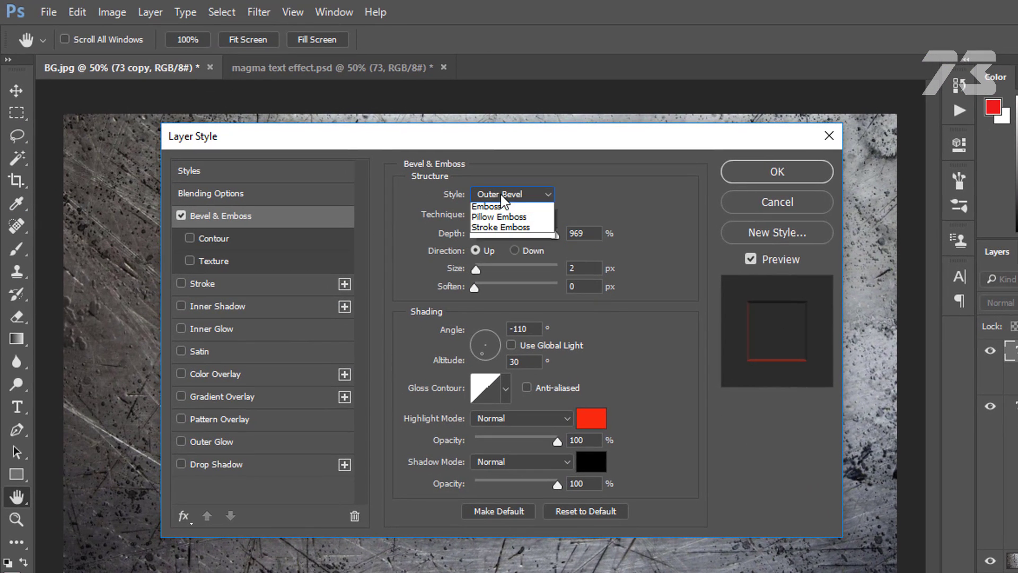
left_click(517, 219)
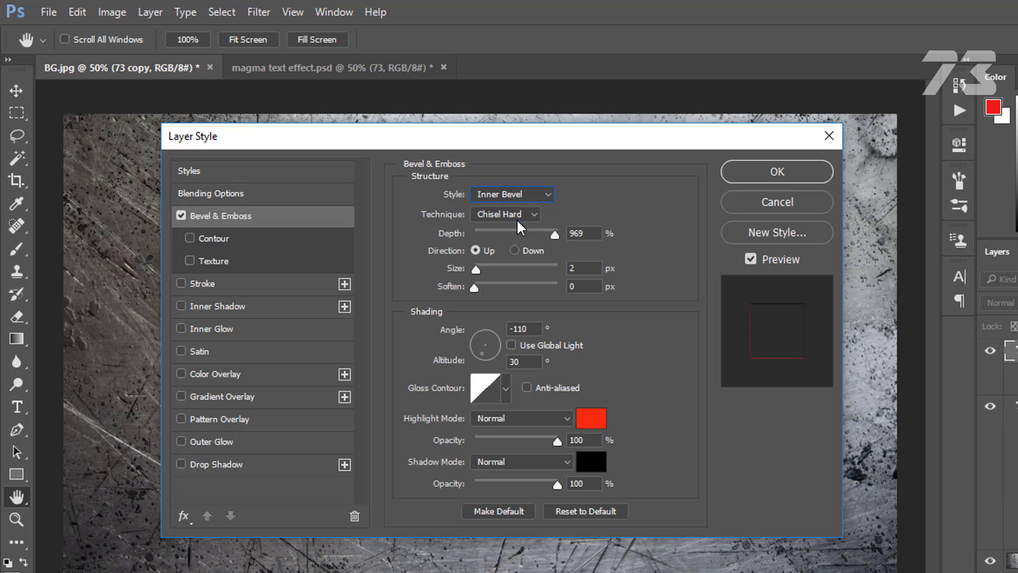
left_click(499, 213)
left_click(484, 229)
key("Tab")
type("100")
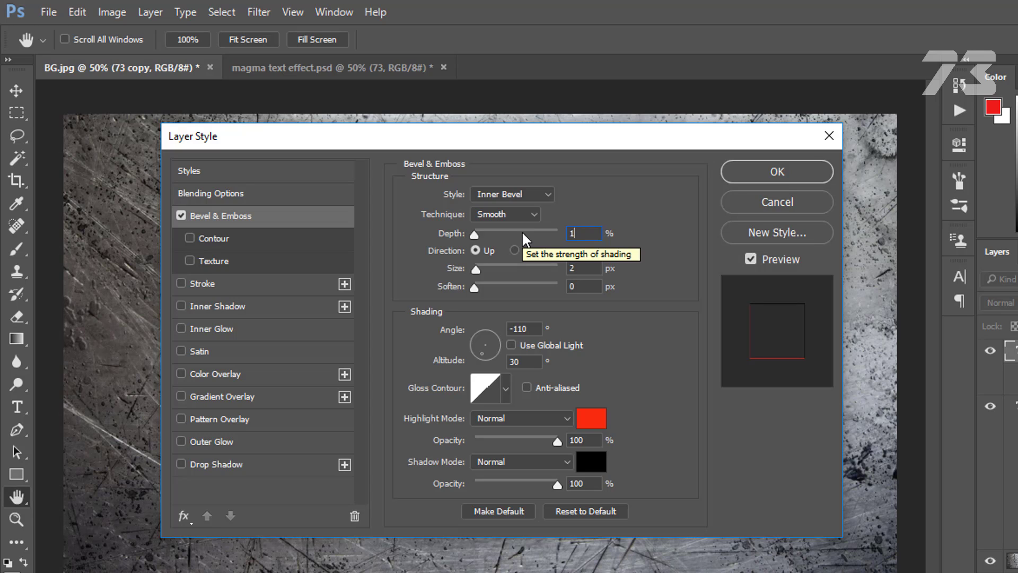
Set the bevel direction to Up with a size of 30 px and keep soften at 0 px
left_click(481, 248)
double_click(584, 270)
type("30")
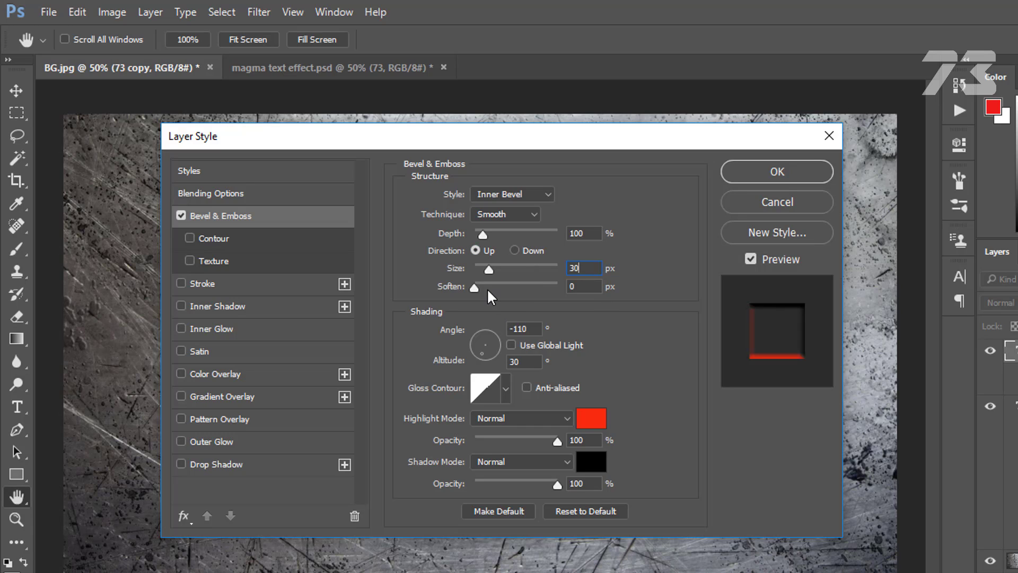
key("Tab")
Set the bevel shading angle to 120° and the altitude to 39°
left_click(529, 329)
left_click_drag(529, 330, 480, 330)
type("120")
double_click(536, 361)
type("39")
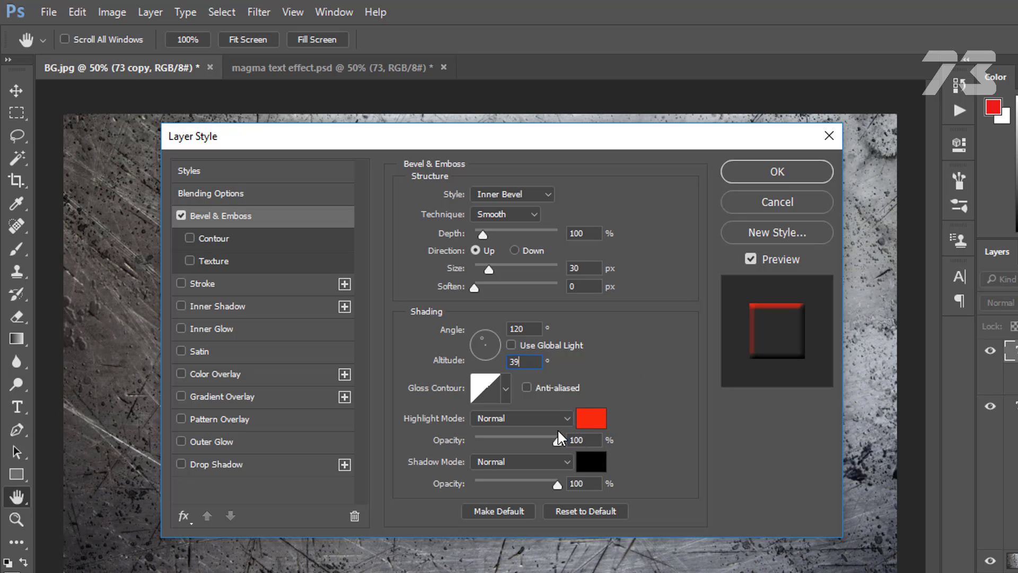
Set the bevel highlight mode to Saturation with the colour 000000
left_click(545, 414)
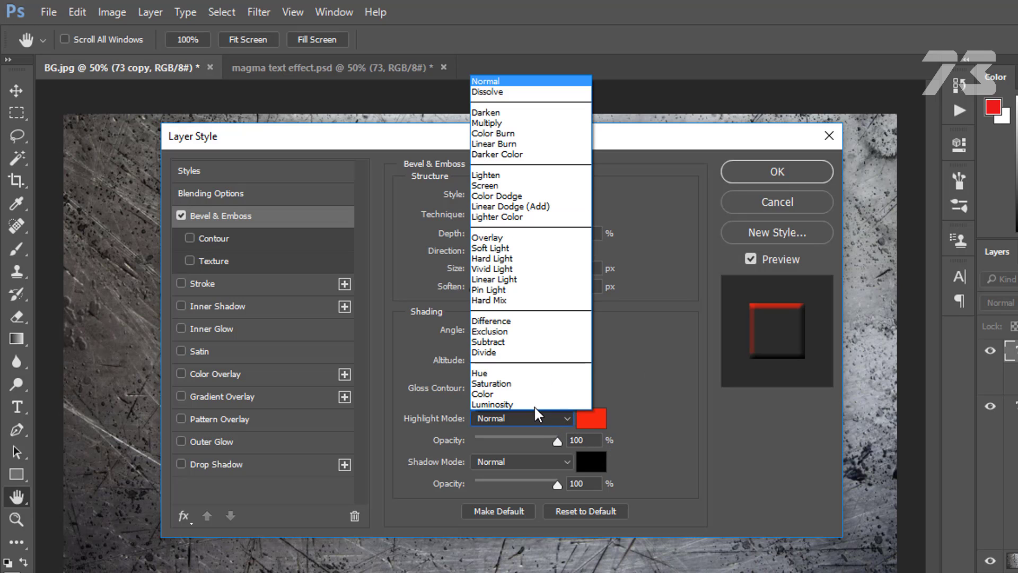
left_click(501, 386)
left_click(591, 418)
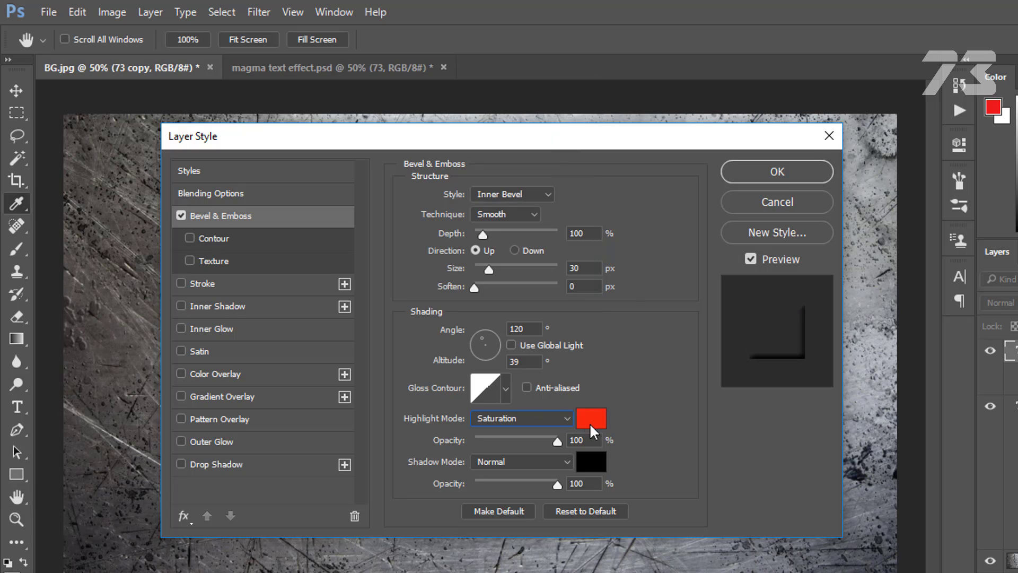
type("000000")
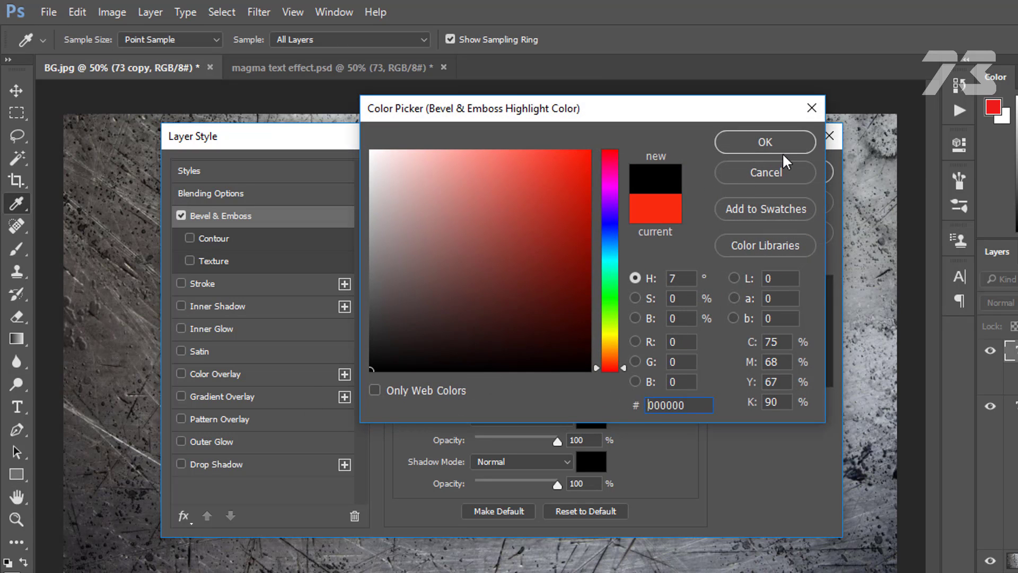
left_click(780, 151)
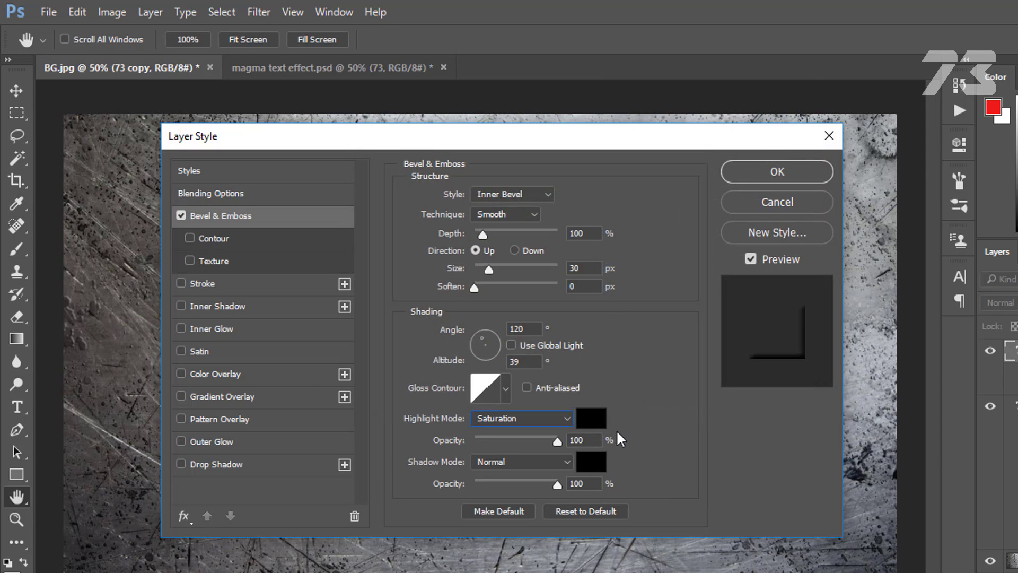
Set the bevel shadow mode to Overlay with the colour 0b0a0a and 57% opacity
left_click(566, 457)
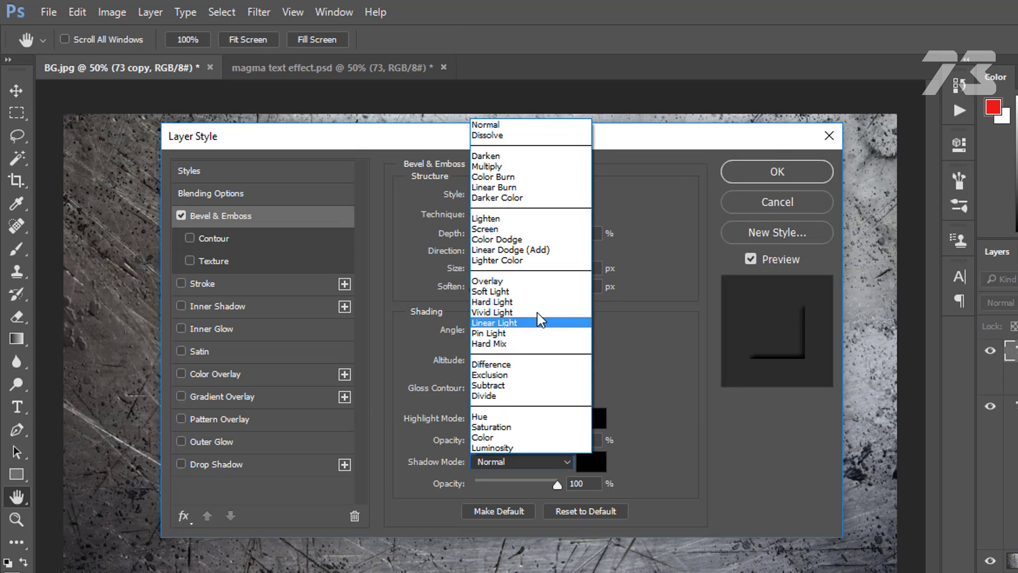
left_click(508, 281)
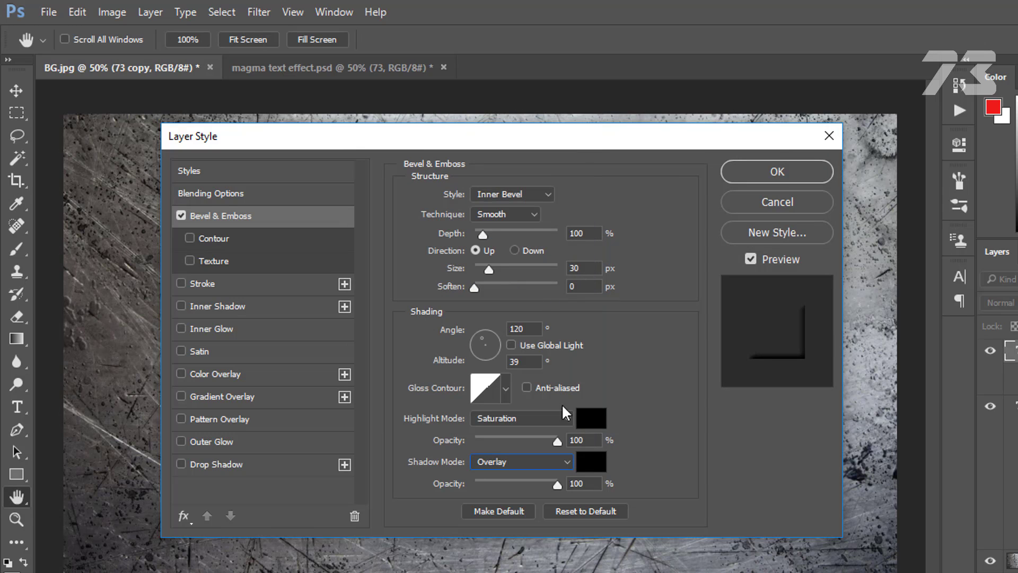
left_click(590, 469)
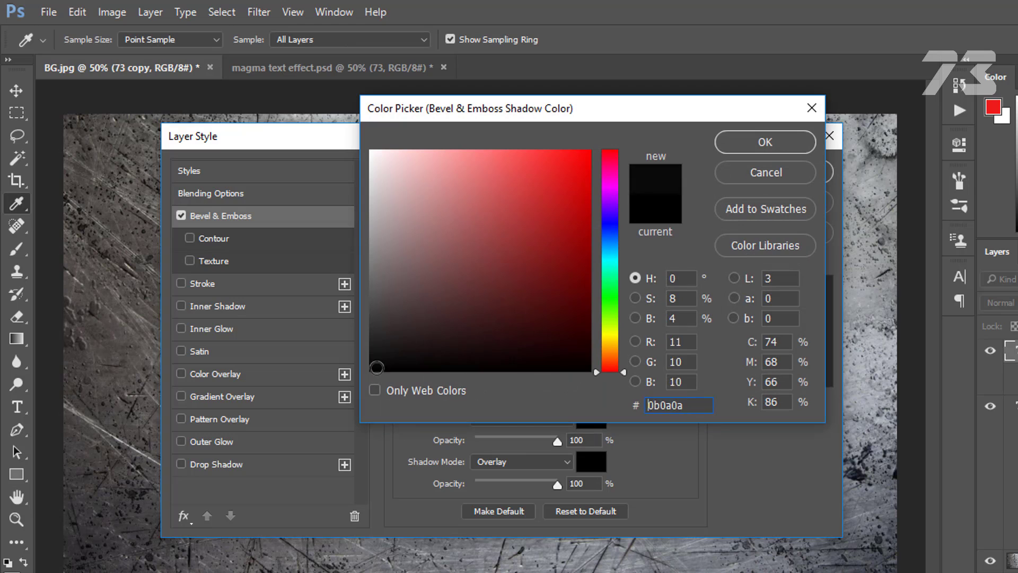
left_click(746, 140)
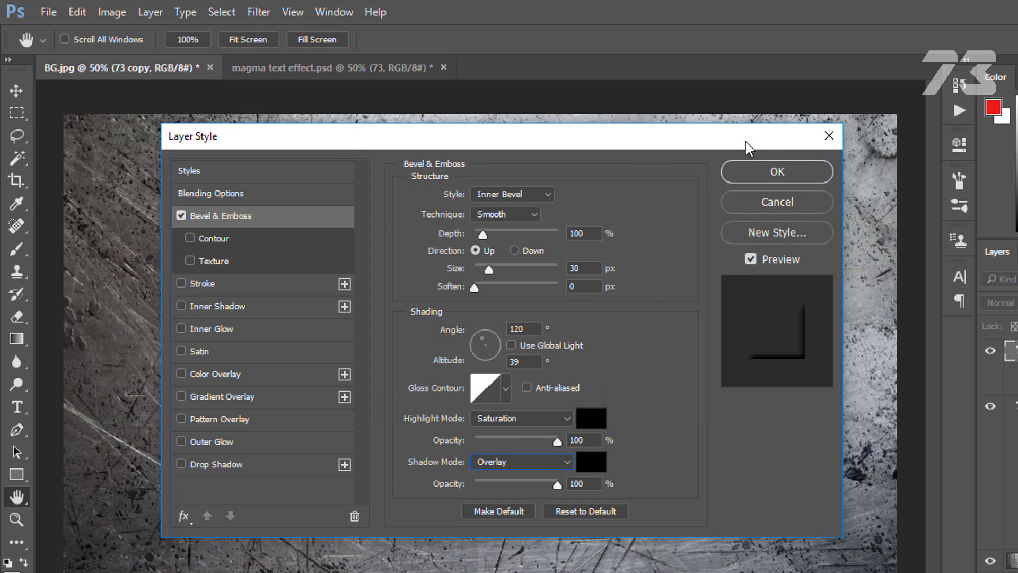
left_click_drag(589, 483, 566, 488)
type("57")
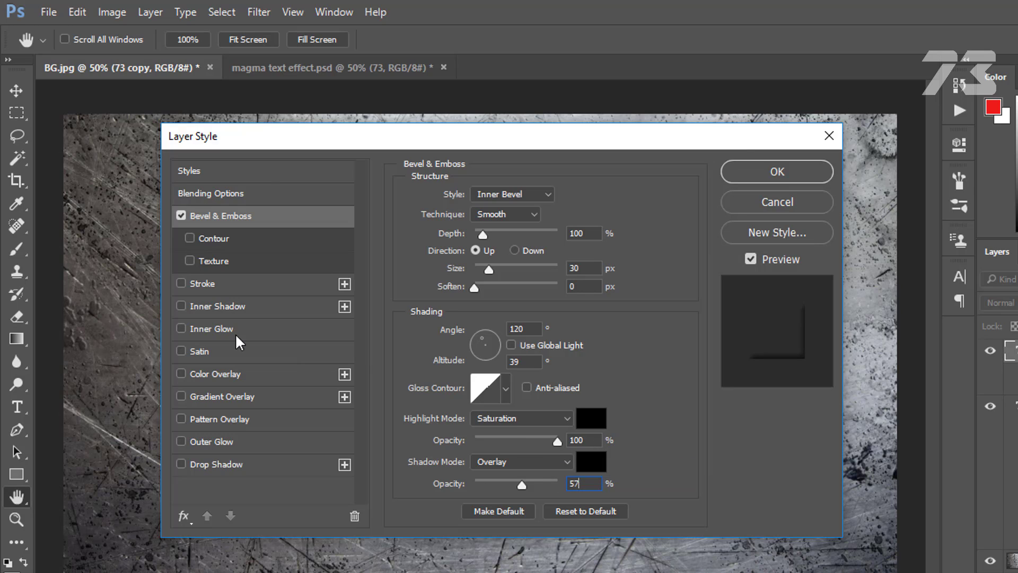
Enable Inner Shadow on the 73 copy layer with the Color Dodge blend mode and the colour f28627
left_click(215, 308)
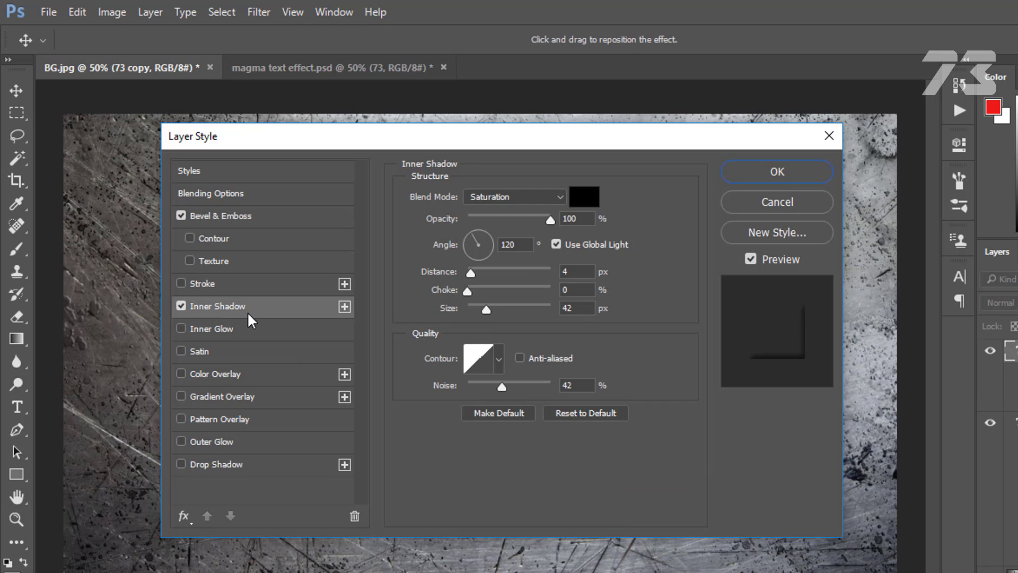
left_click(494, 195)
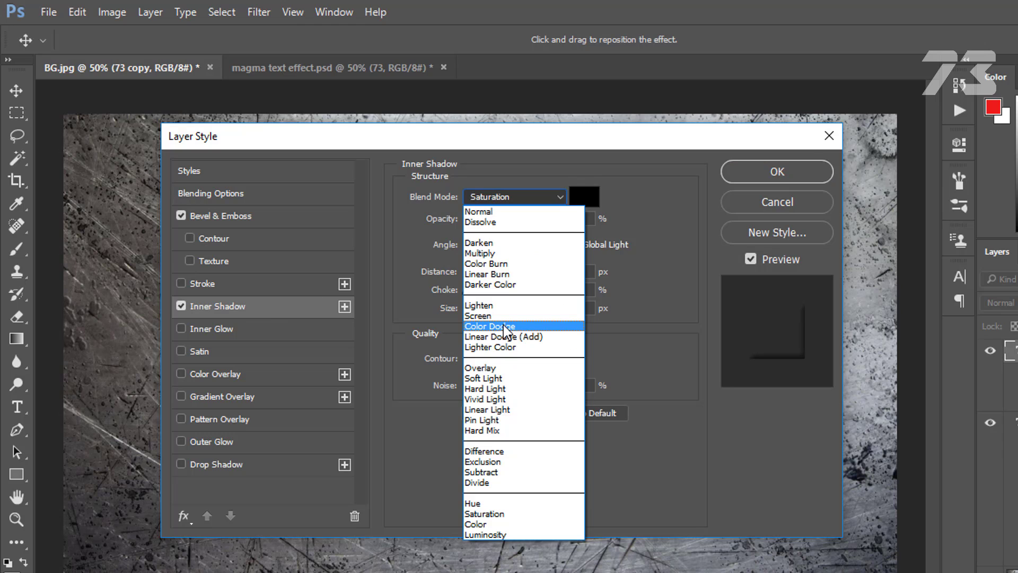
left_click(504, 327)
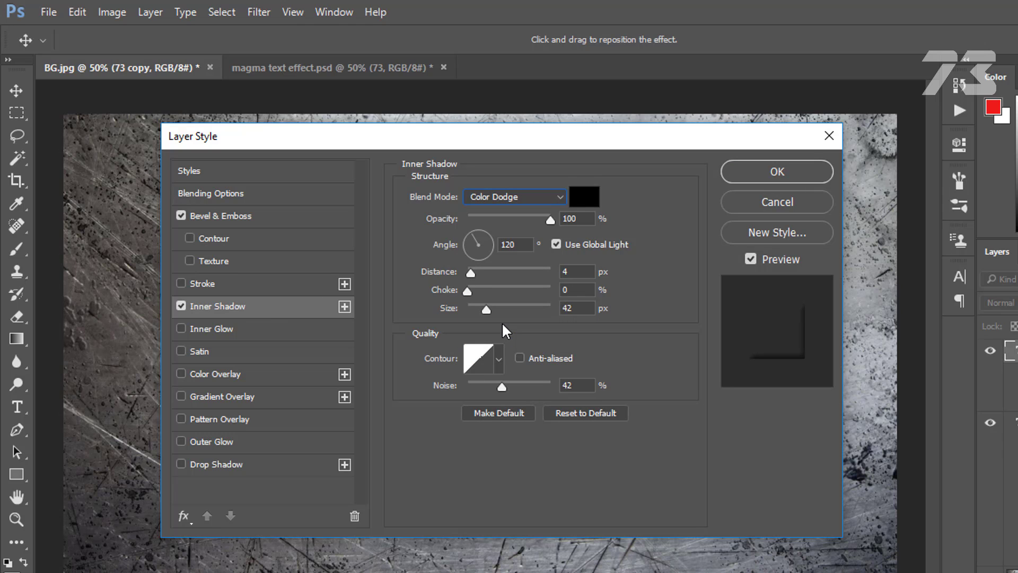
left_click(584, 196)
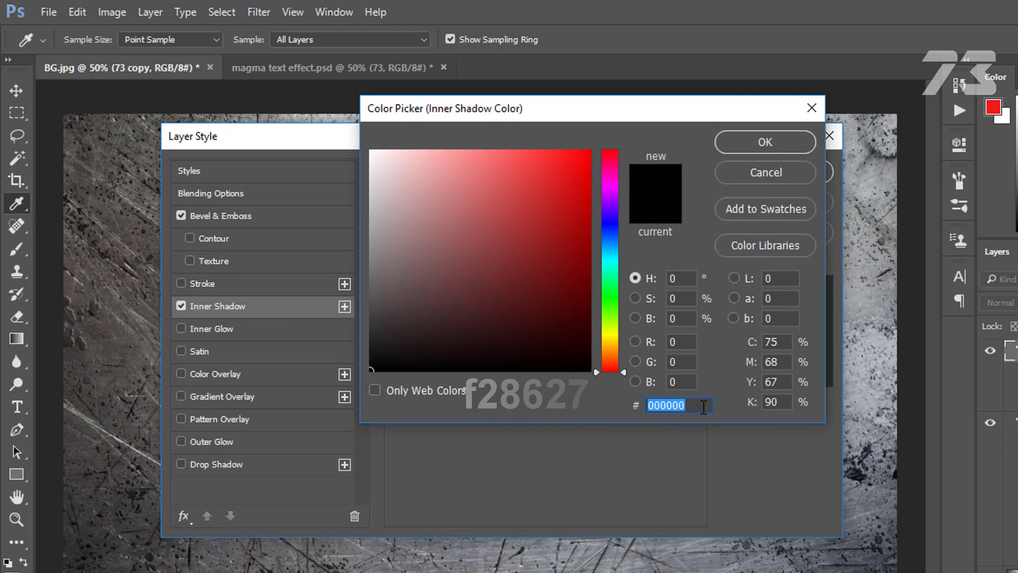
type("f")
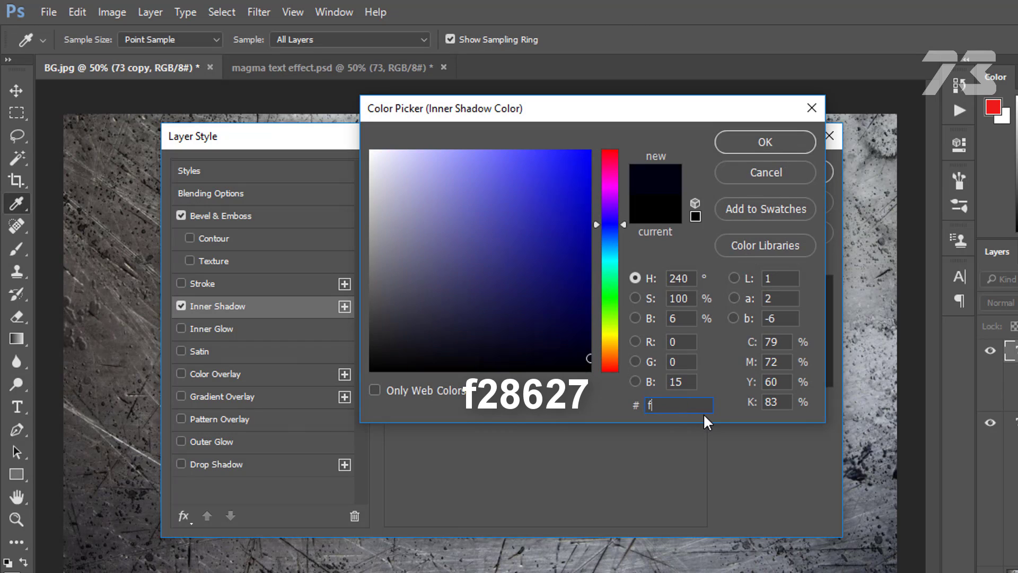
type("28627")
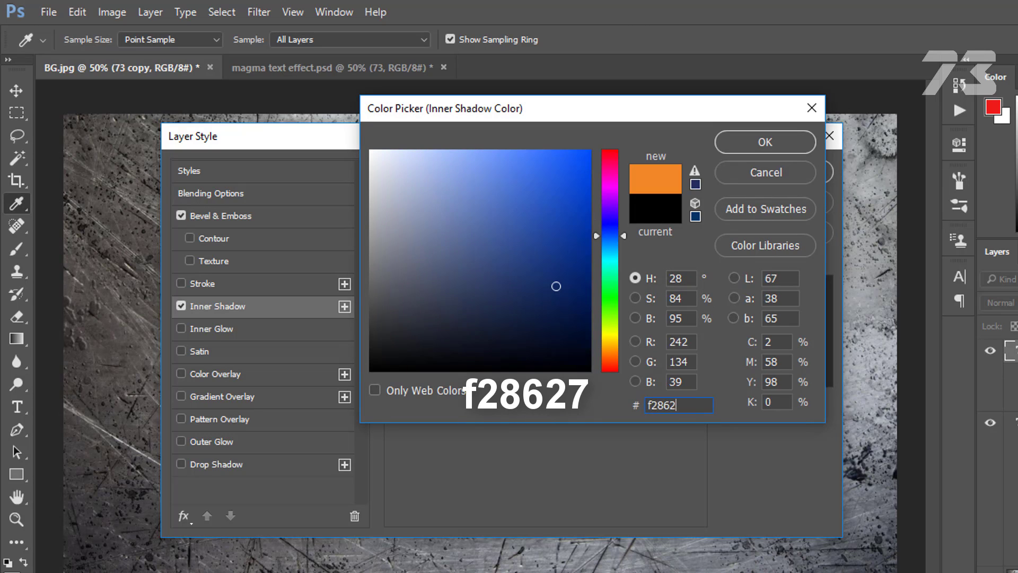
left_click(793, 142)
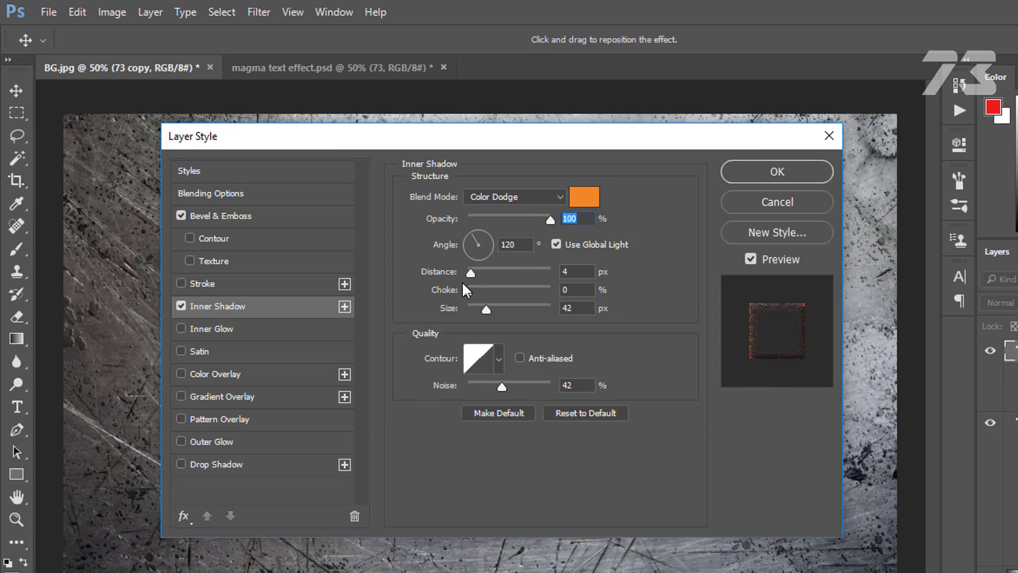
Set the inner shadow's angle to -50°, its distance to 10 px and its size to 24 px
key("Tab")
type("-50")
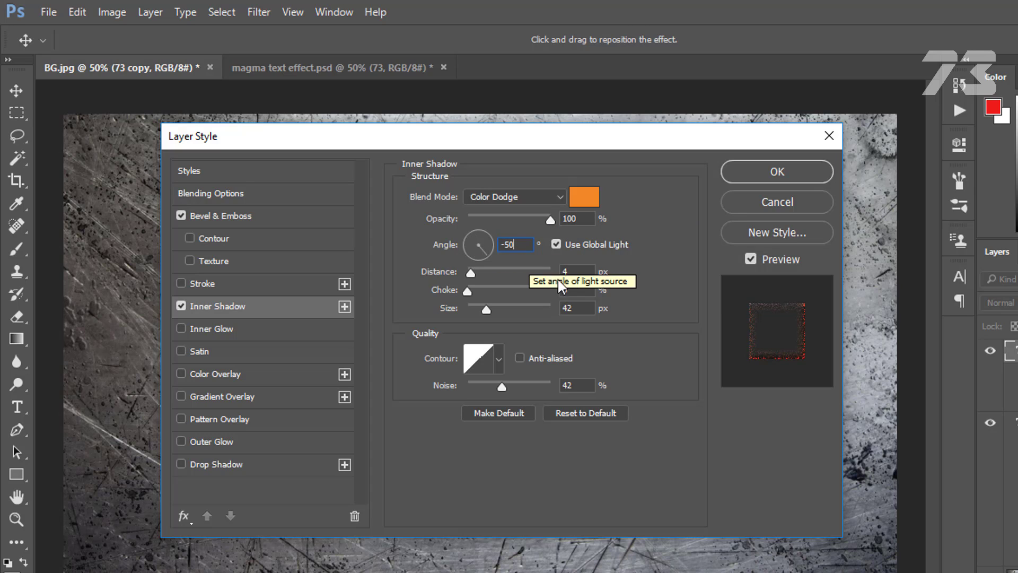
key("Tab")
type("10")
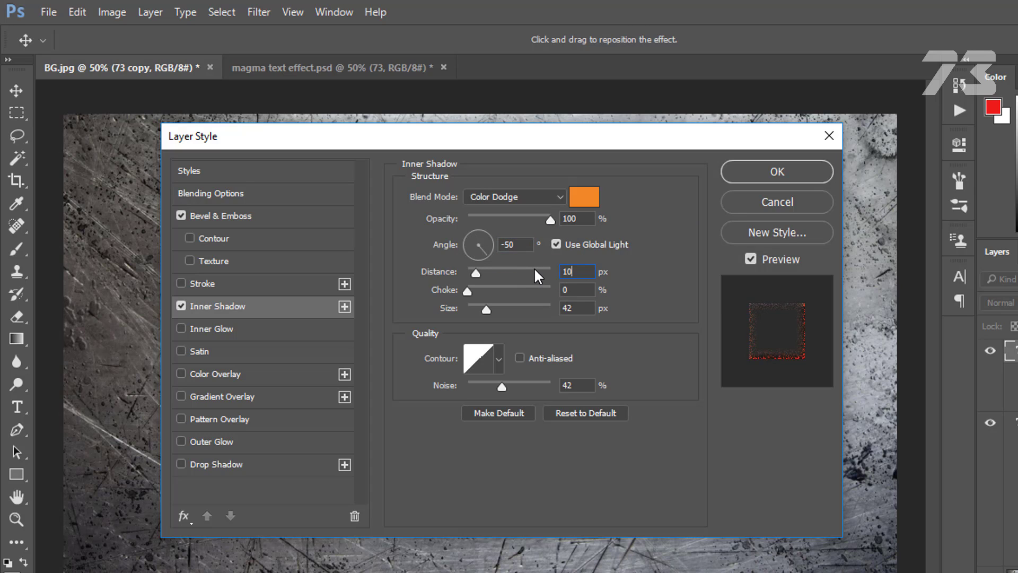
key("Tab")
key("Tab")
type("24")
Enable Inner Glow with the Overlay blend mode at 24% opacity, keeping noise at 0%
left_click(259, 329)
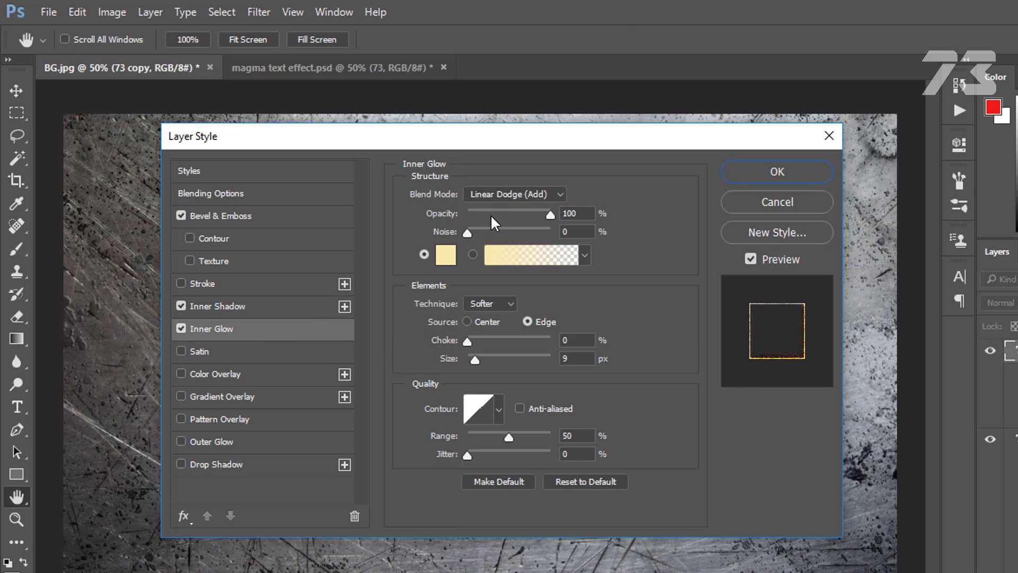
left_click(479, 195)
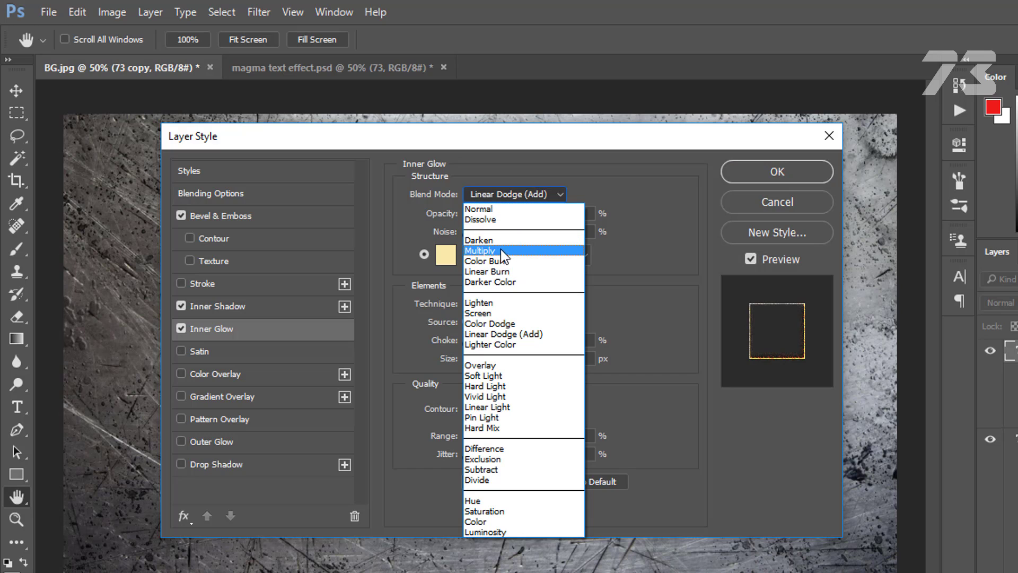
left_click(479, 365)
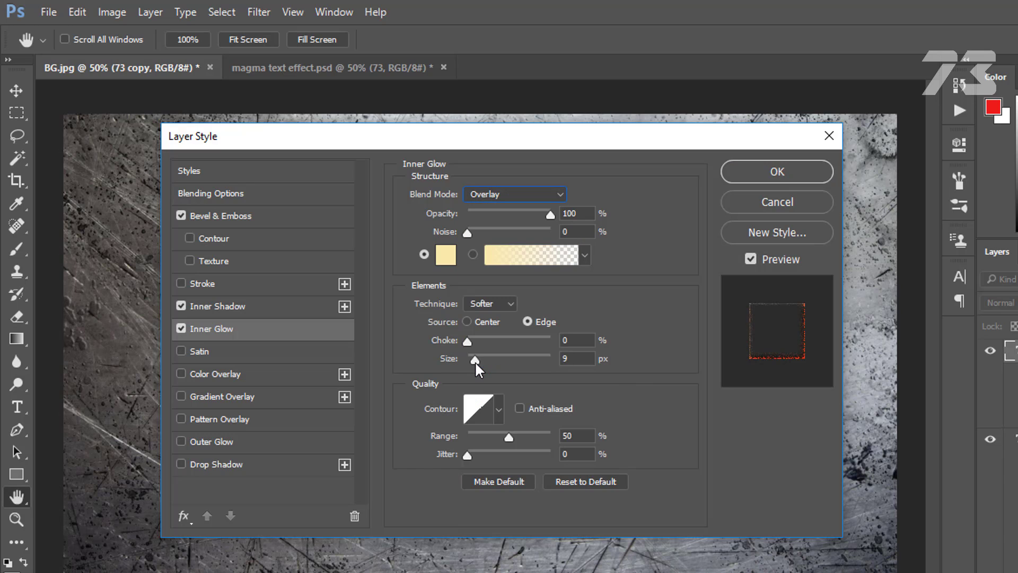
left_click_drag(578, 213, 507, 215)
type("24")
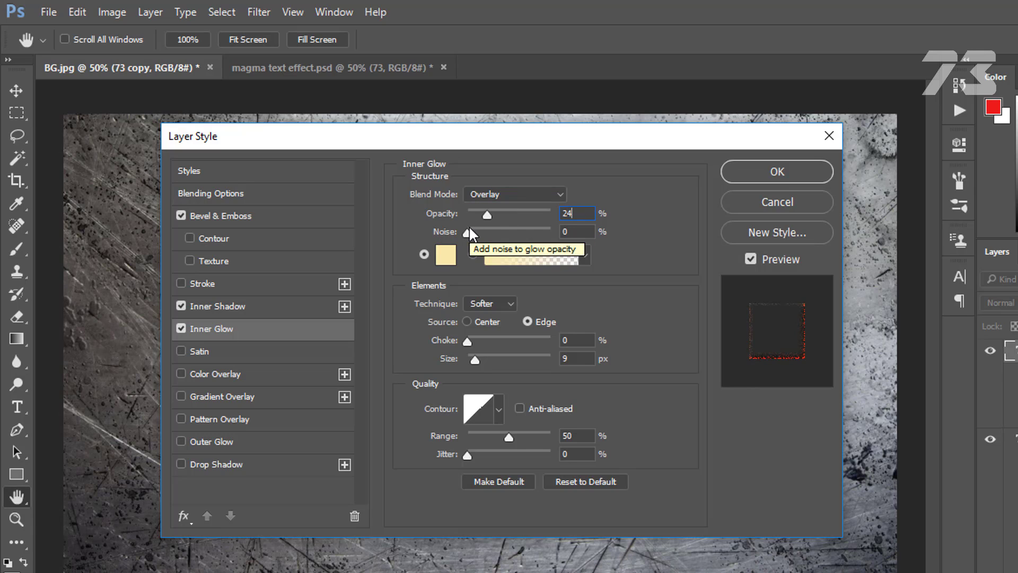
key("Tab")
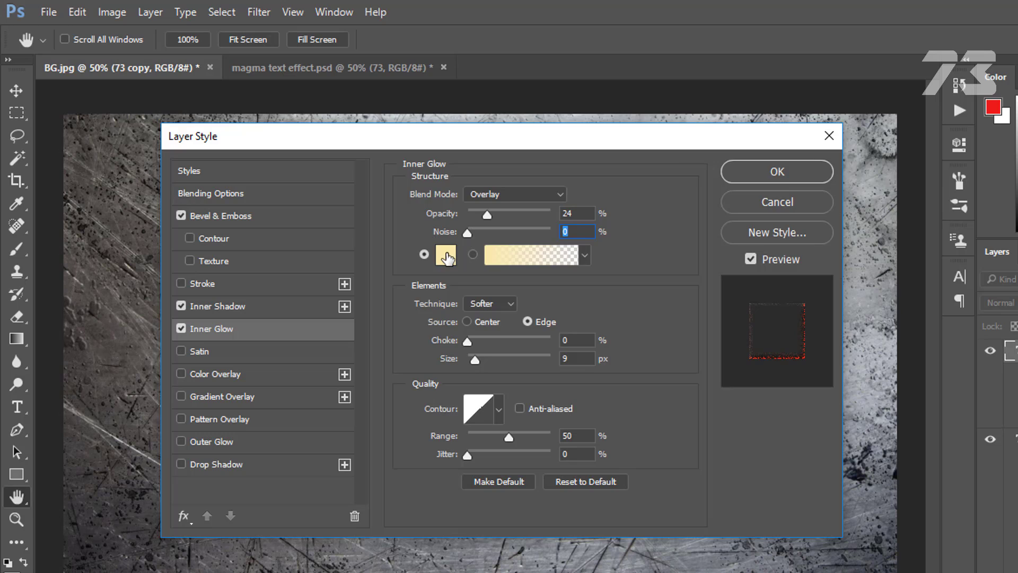
Change the inner glow colour to pure white
left_click(447, 258)
left_click_drag(443, 282, 351, 134)
left_click(765, 142)
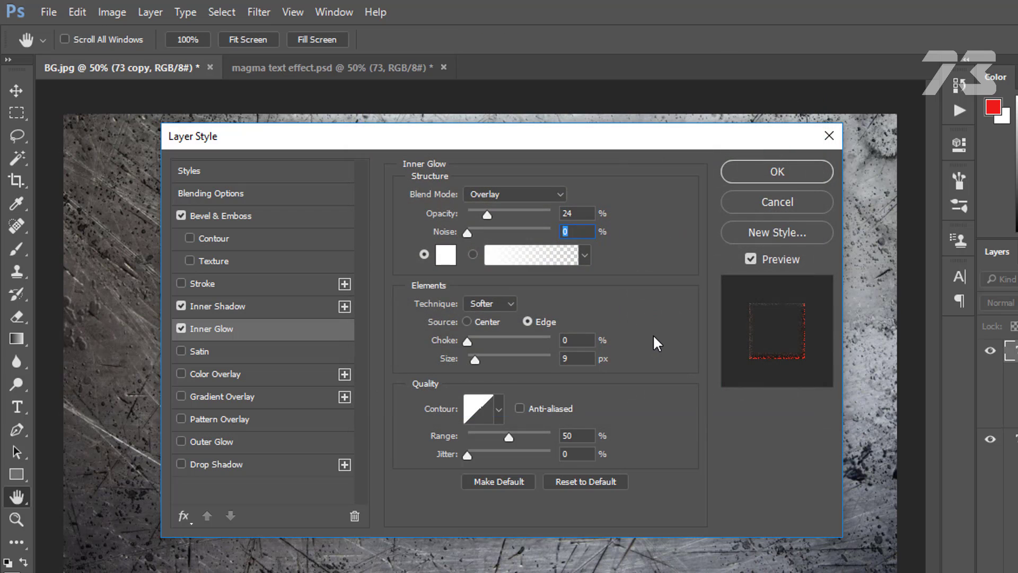
Use the Softer technique for the inner glow with Center as its source and choke at 0%
left_click(484, 303)
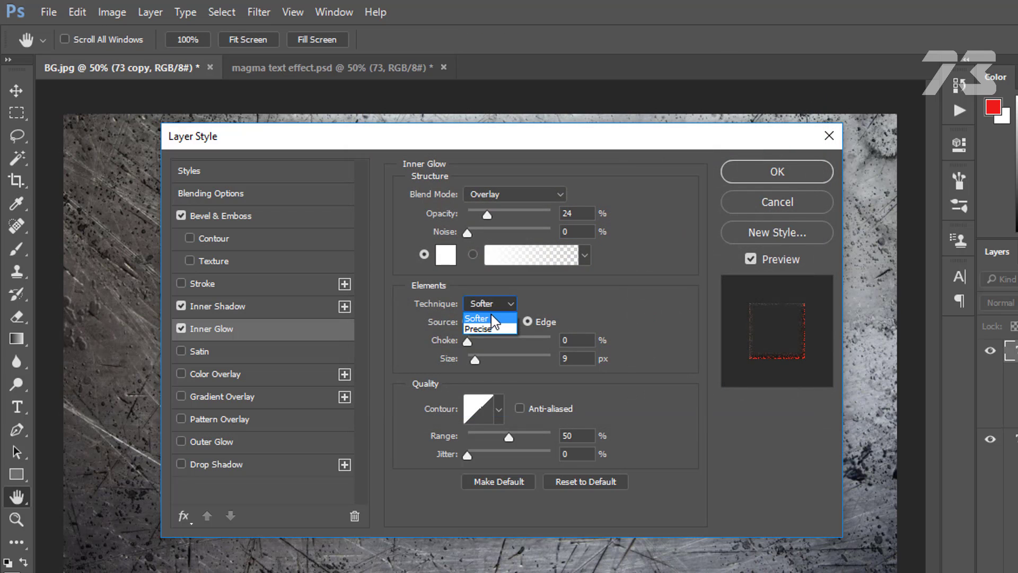
left_click(493, 319)
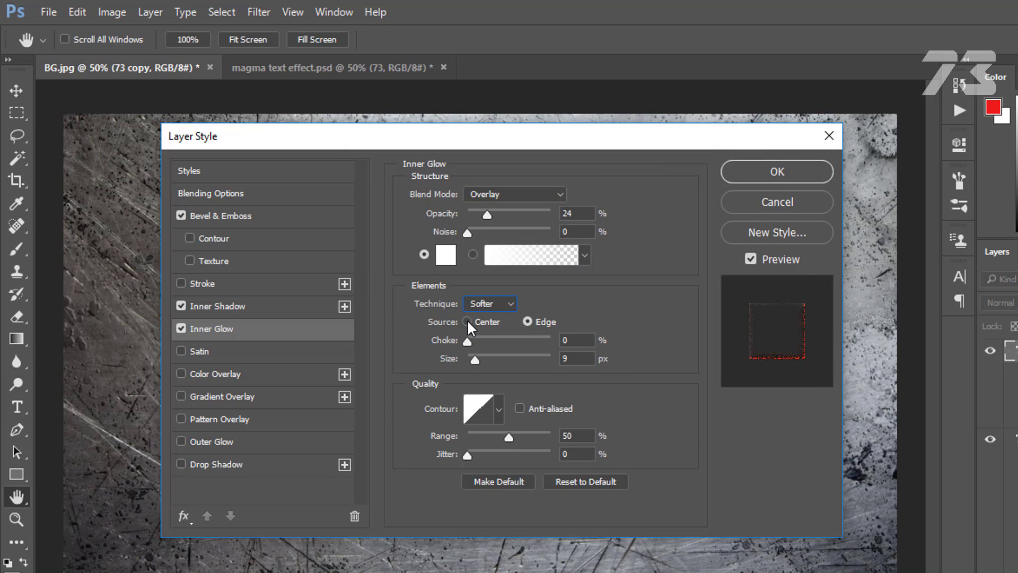
left_click(467, 322)
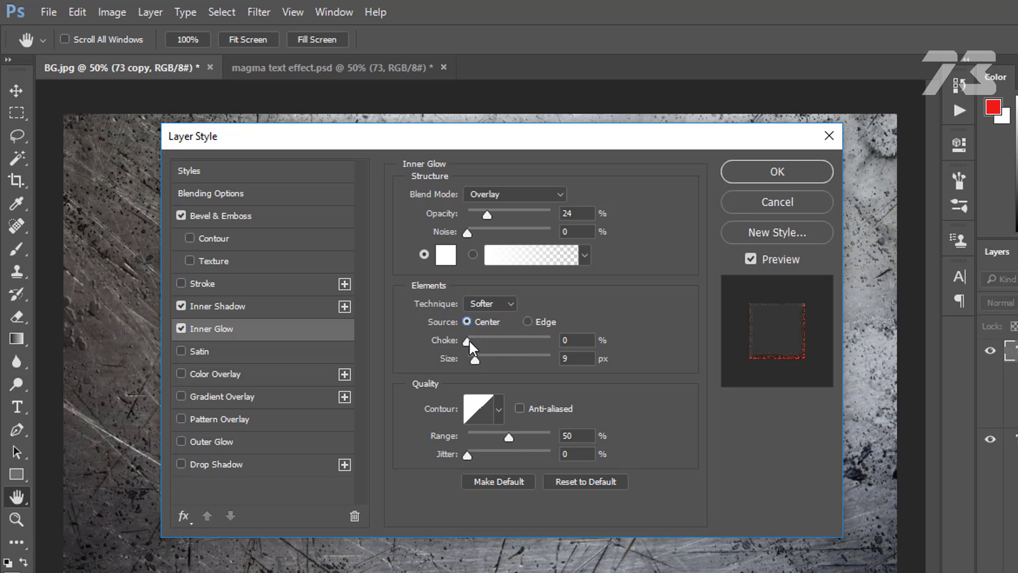
left_click(467, 340)
Set the inner glow size to 31 px and keep the linear contour and 50% range
left_click(571, 358)
type("31")
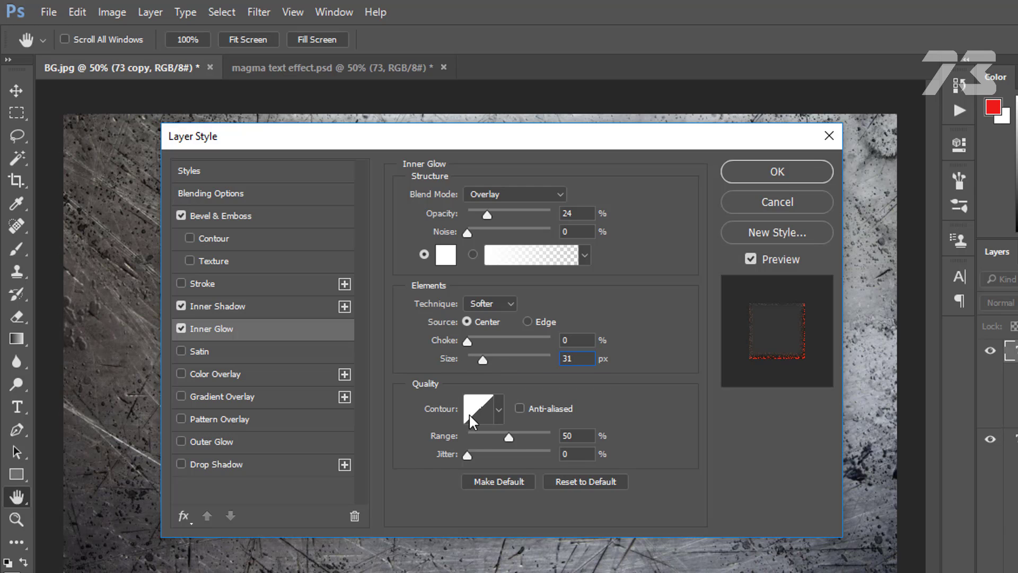
left_click(500, 408)
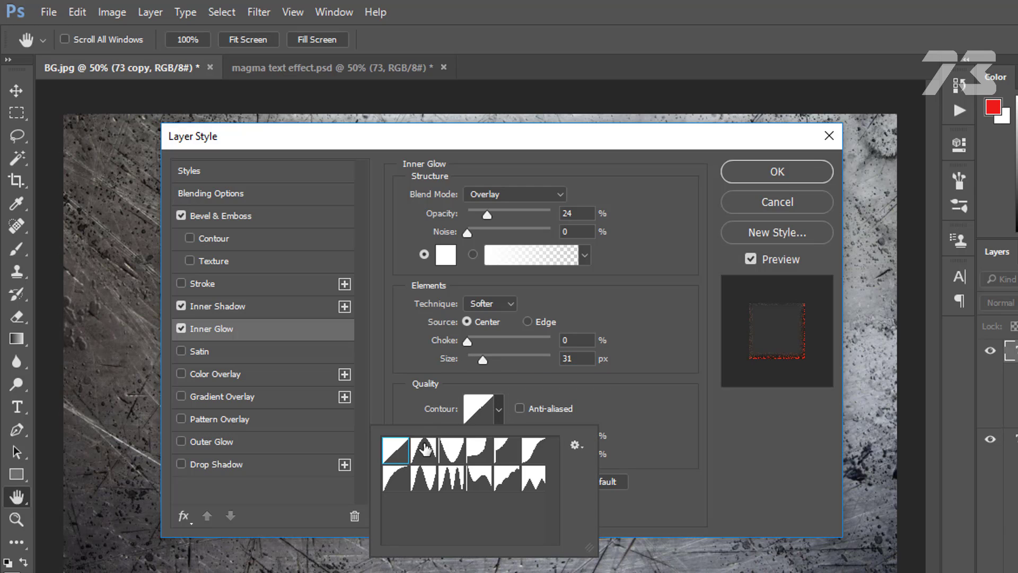
left_click(629, 412)
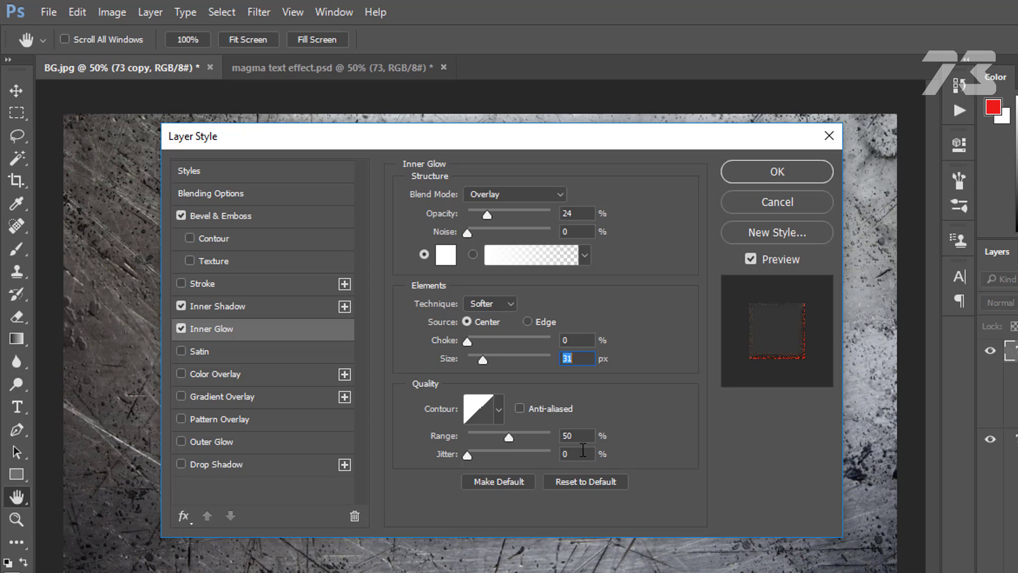
left_click(591, 436)
key("Right")
Enable Pattern Overlay in Pin Light mode using the last red-and-grey cracked texture in the pattern set
left_click(213, 421)
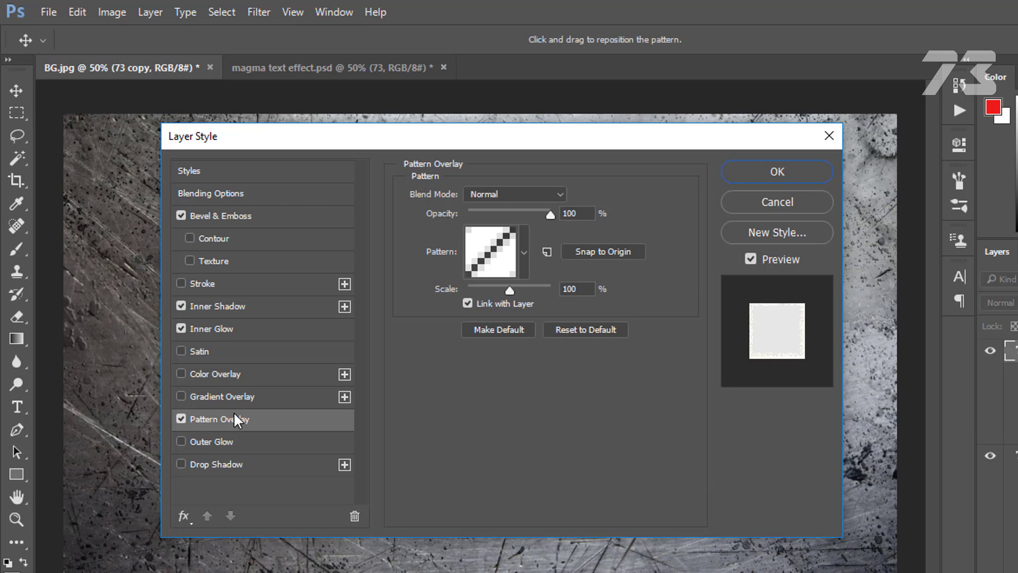
left_click(540, 194)
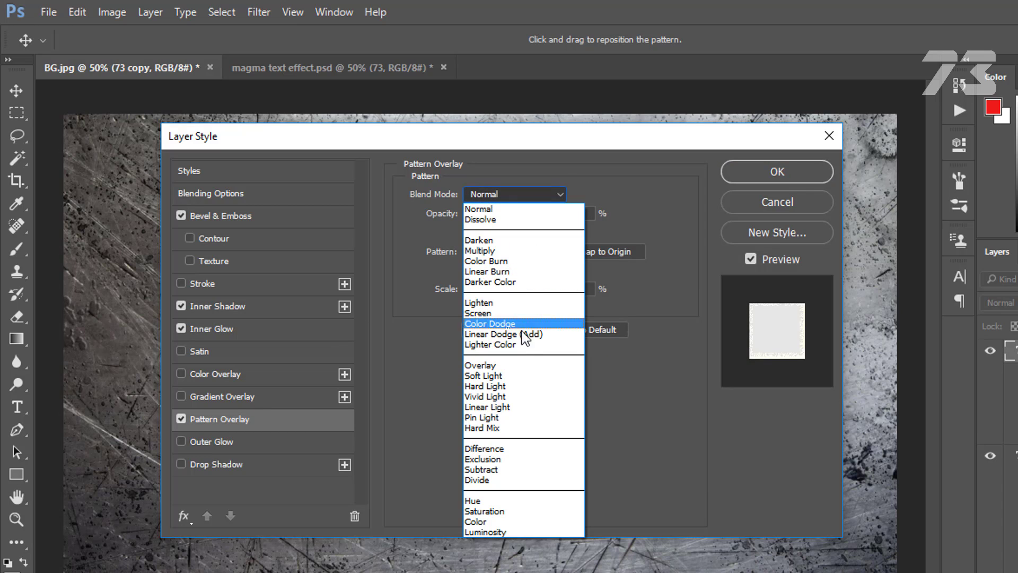
left_click(536, 416)
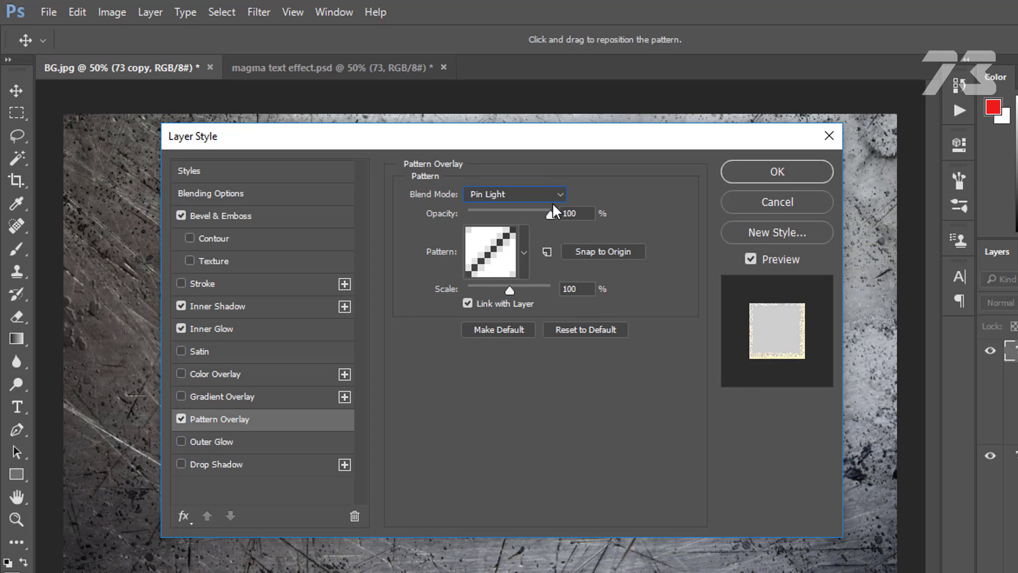
left_click(515, 263)
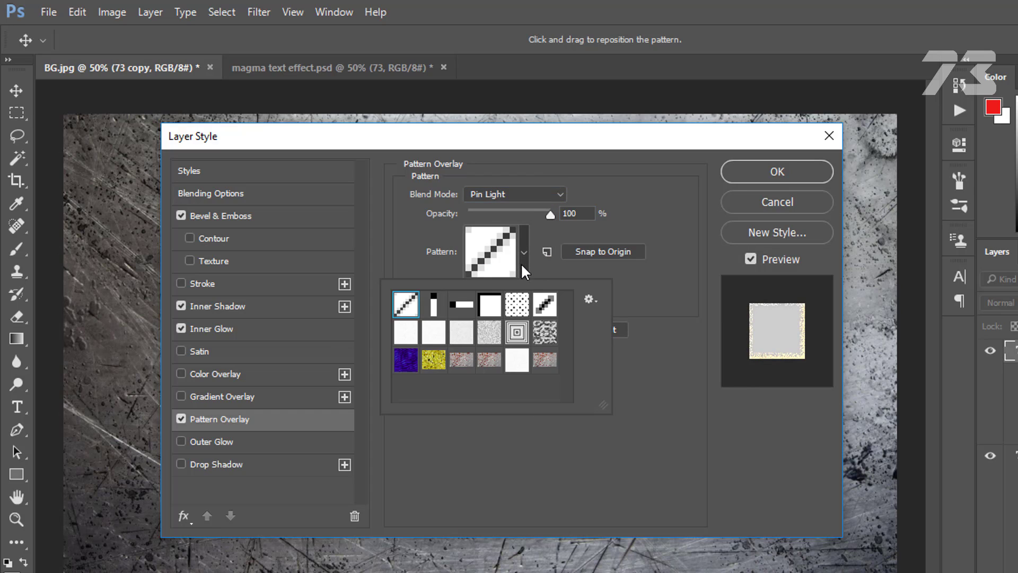
left_click(546, 363)
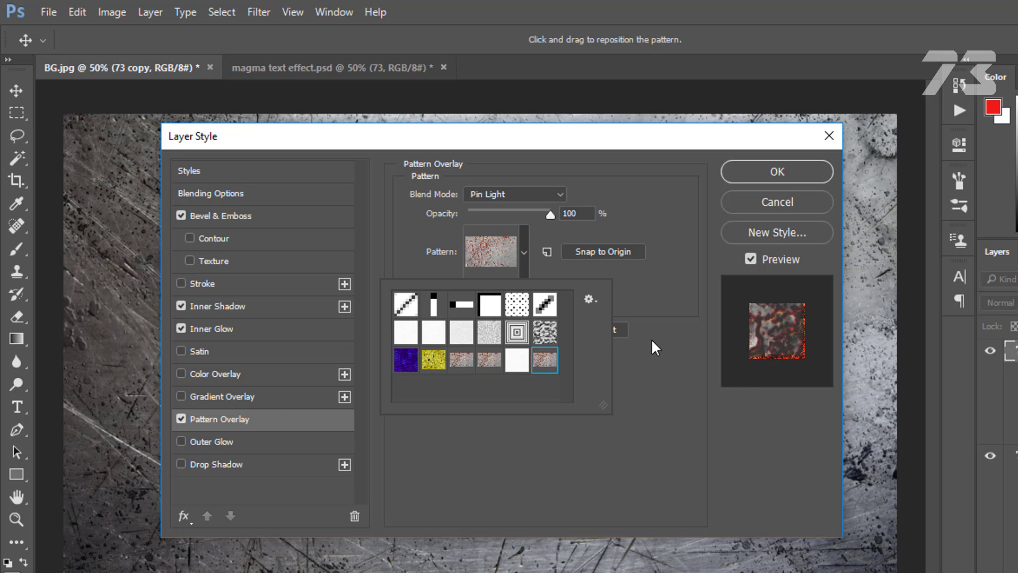
left_click(664, 364)
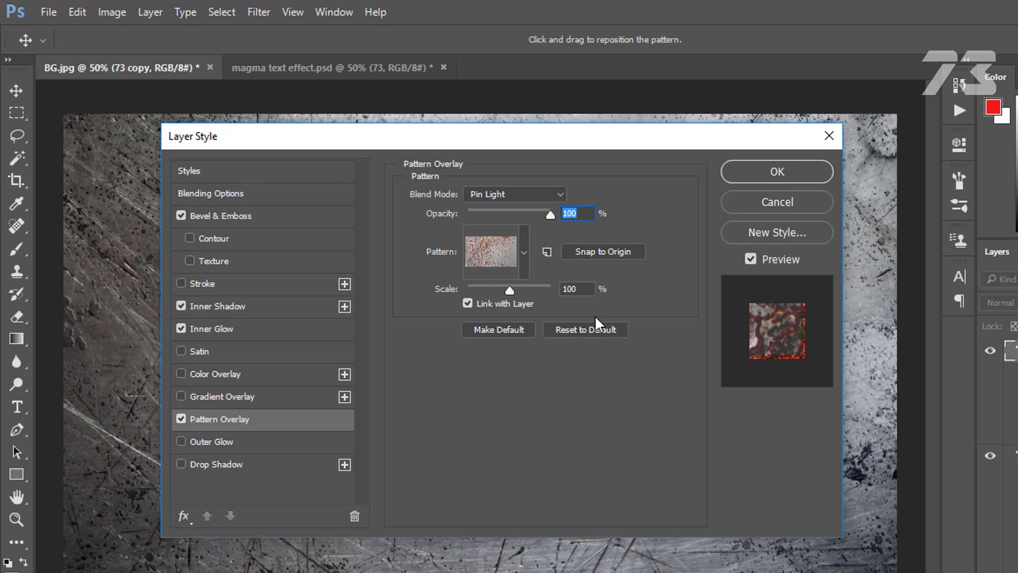
Set the pattern overlay scale to 50% and apply the layer styles to the 73 copy layer
left_click(581, 289)
type("50")
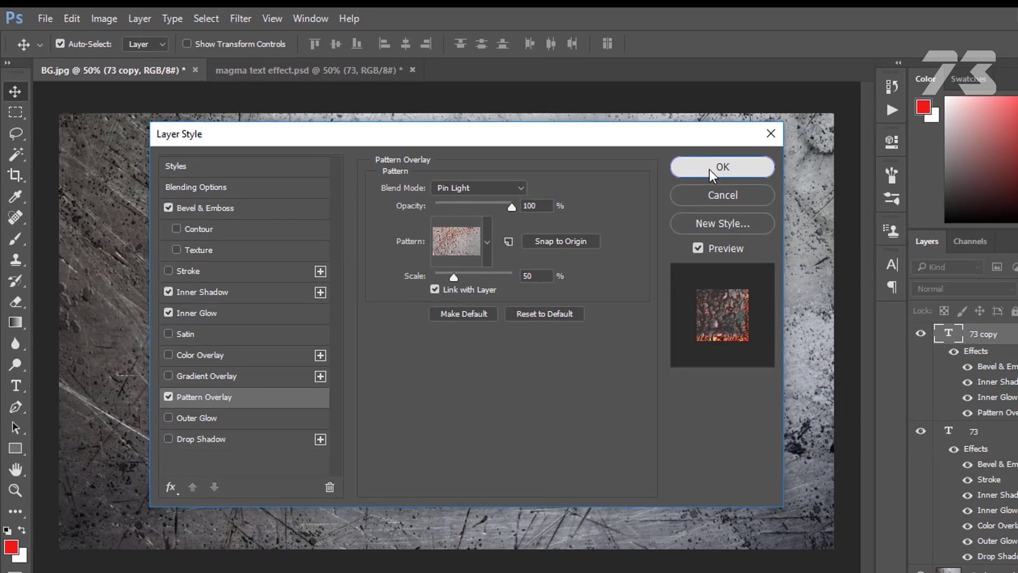
left_click(771, 175)
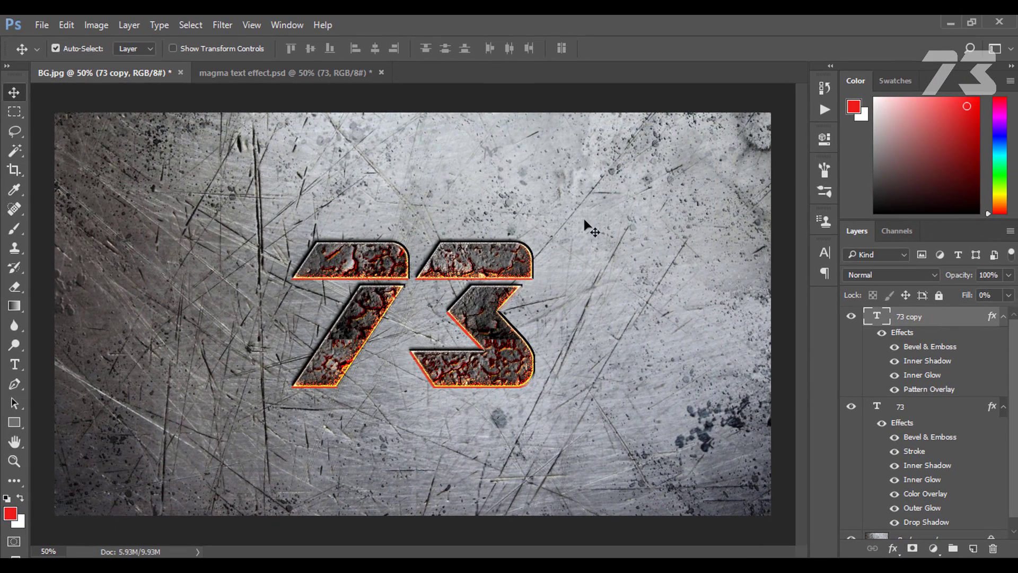
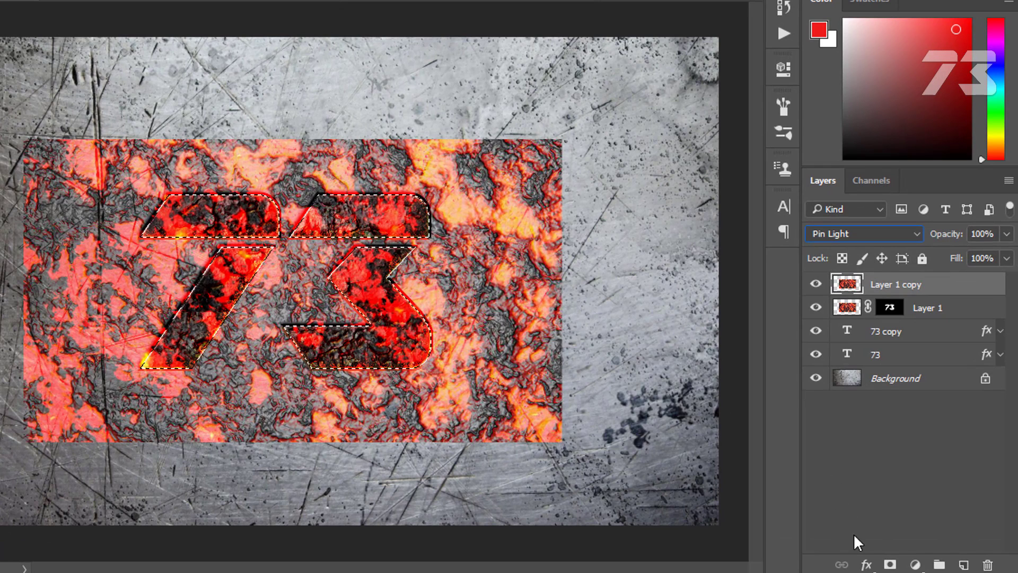
Mask Layer 1 copy with the active "73" selection and set the layer's opacity to 40%
left_click(890, 564)
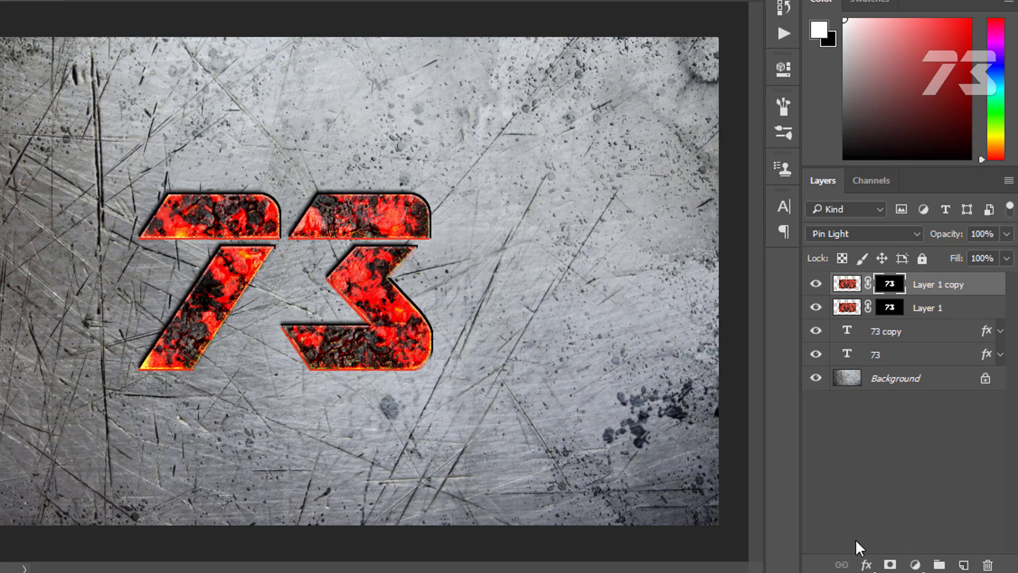
key("ctrl+2")
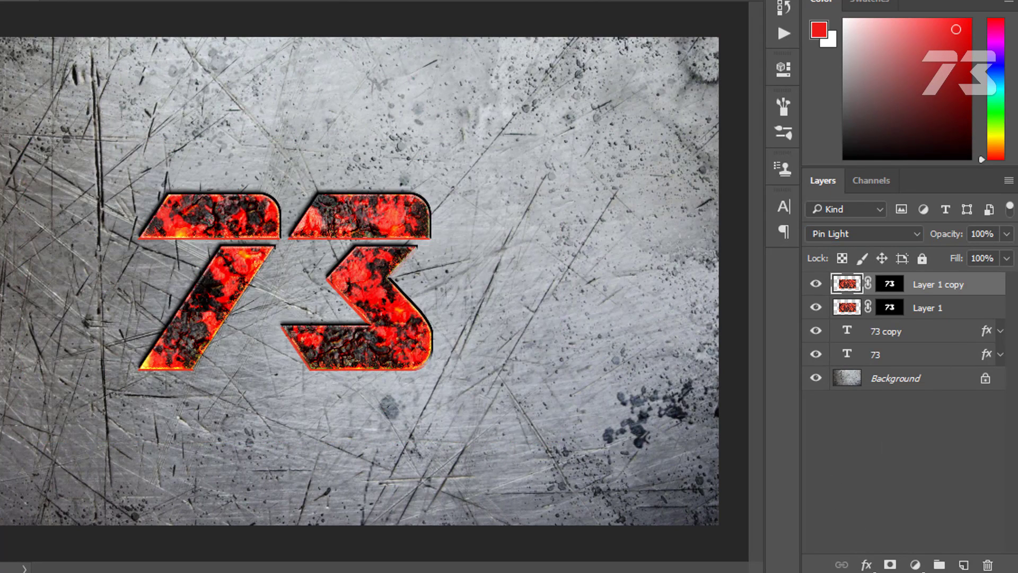
type("40")
Set the opacity of Layer 1 to 89% and reselect Layer 1 copy
left_click(952, 308)
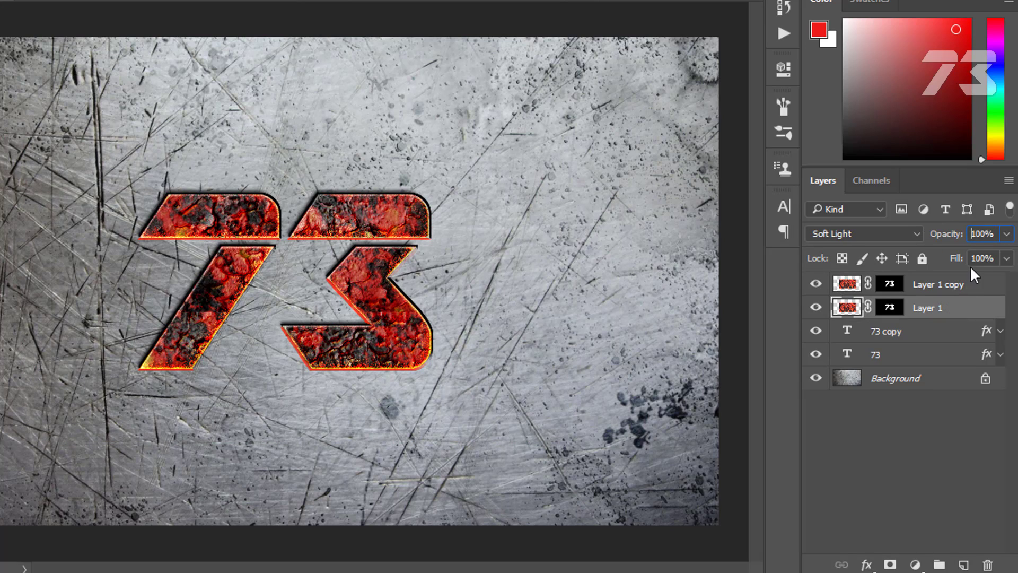
double_click(989, 236)
type("89")
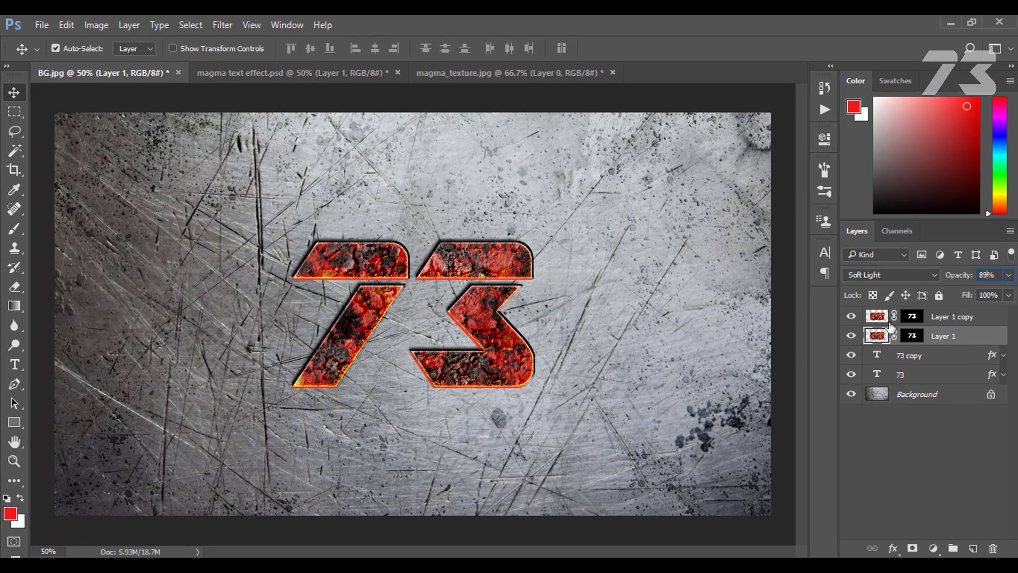
left_click(940, 320)
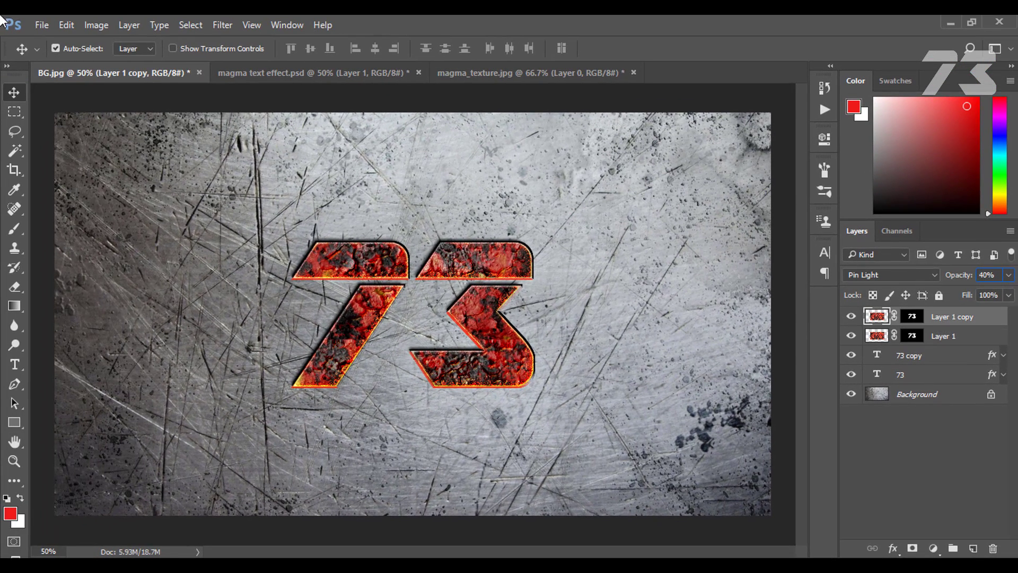
Open the fire sparks image named original from the New folder on the desktop
left_click(40, 27)
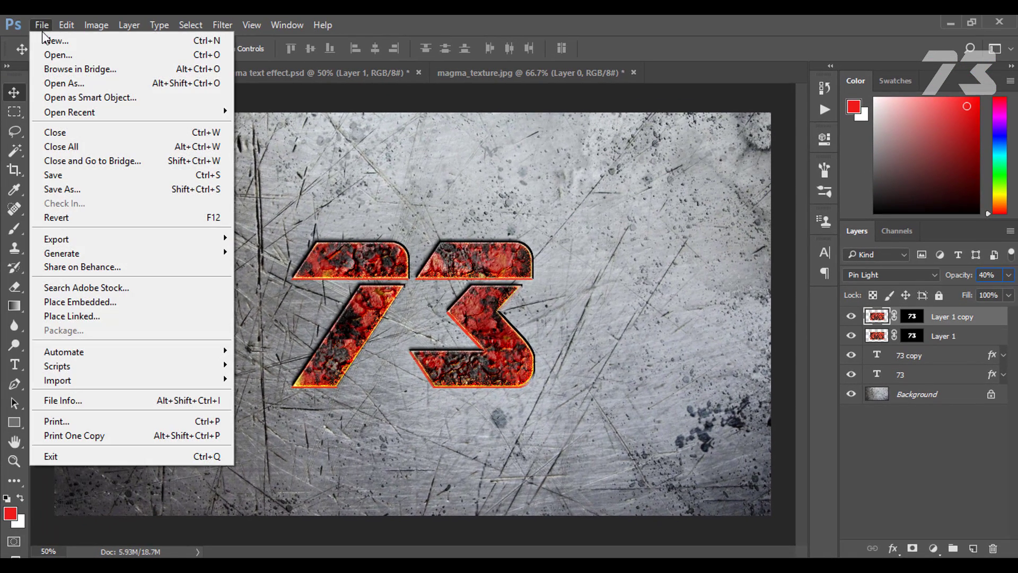
left_click(57, 55)
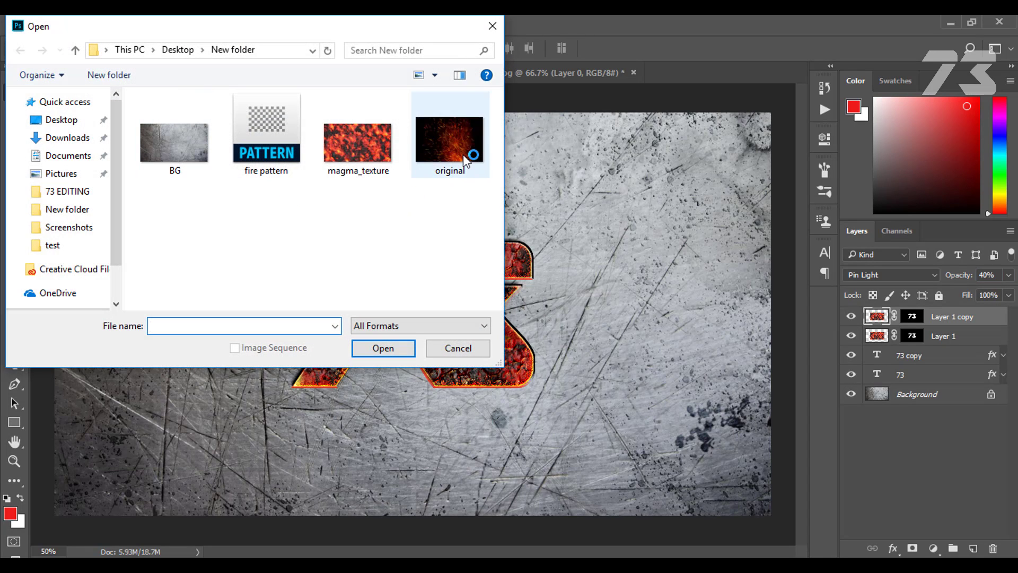
double_click(466, 159)
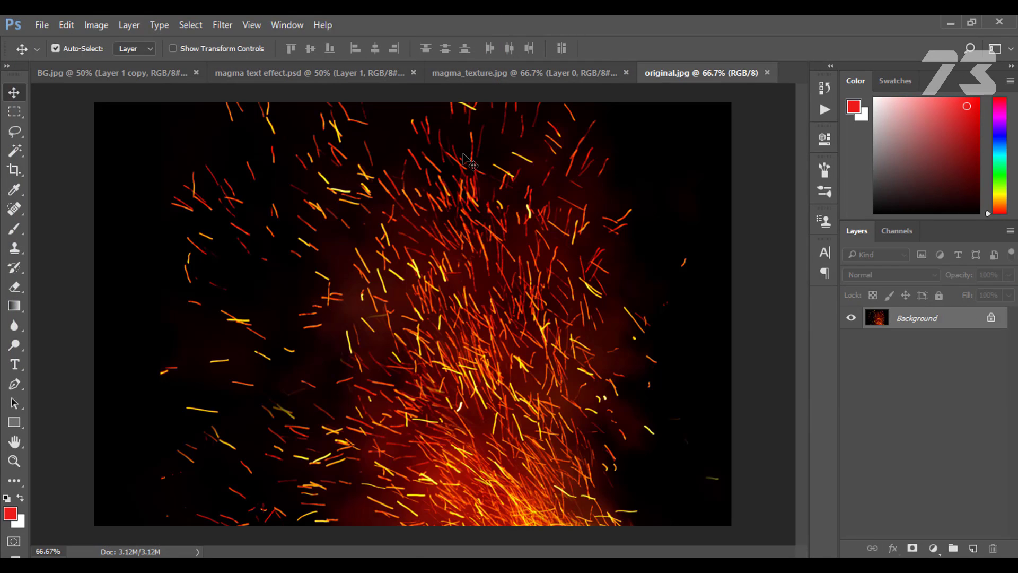
Unlock the sparks image's background layer and bring it into BG.jpg as a new layer over the "73" text
left_click(990, 318)
left_click_drag(538, 260, 342, 289)
left_click_drag(310, 249, 506, 298)
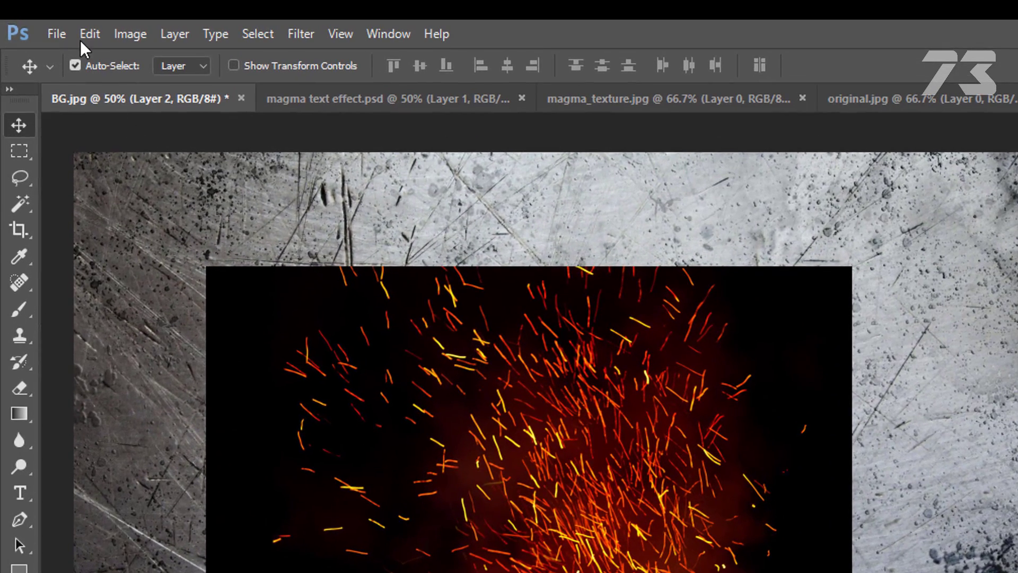
Flip the sparks layer horizontally so the dense sparks lie toward the canvas's left side
left_click(79, 36)
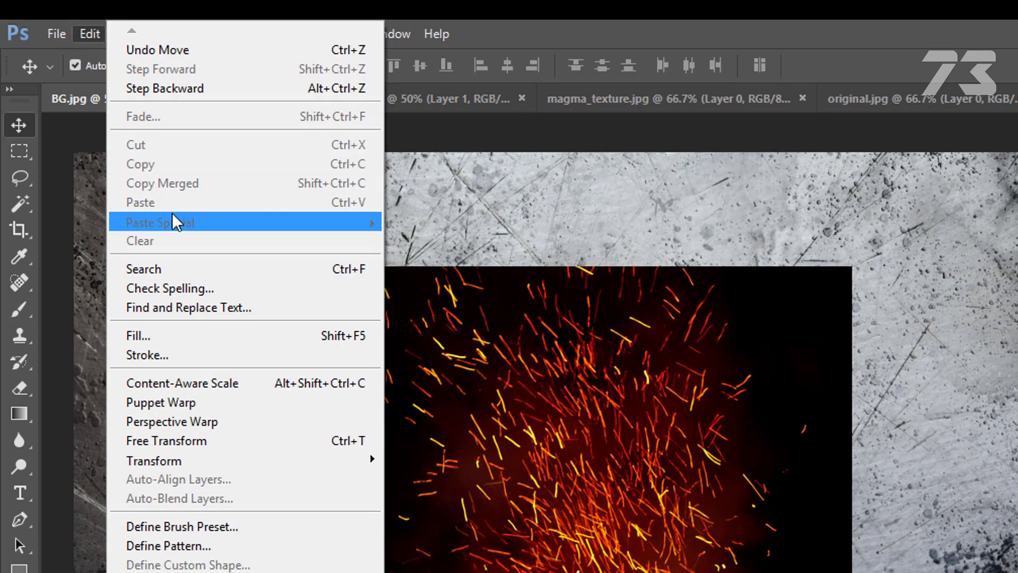
mouse_move(358, 467)
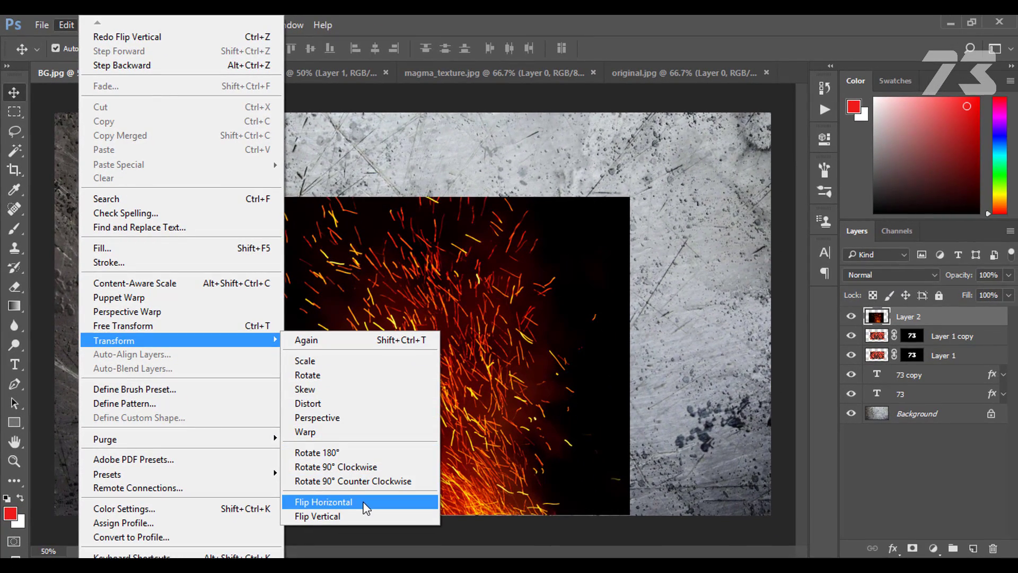
left_click(364, 501)
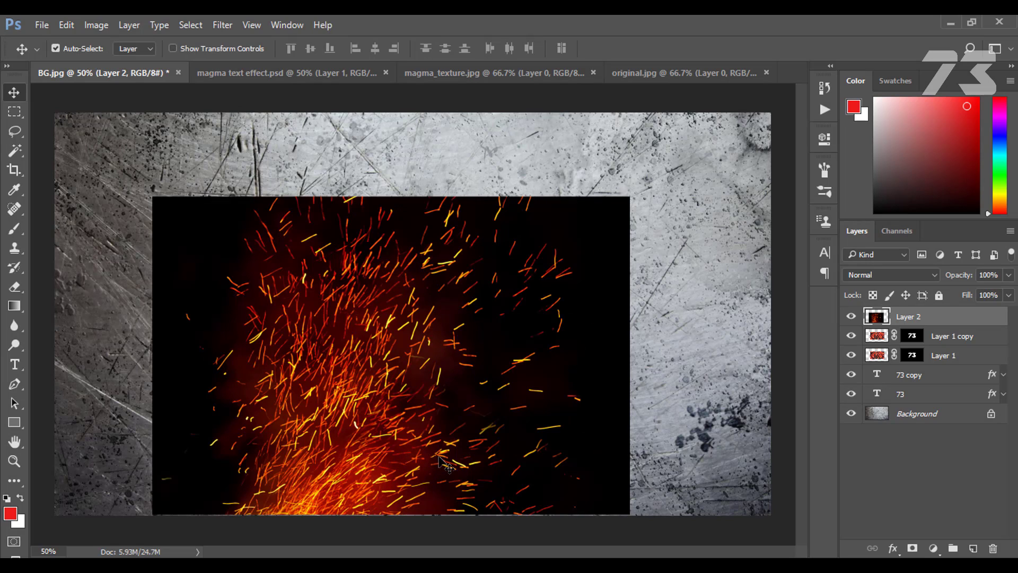
Scale the sparks layer to about 136% and position it over the left part of the canvas, covering its full height
key("ctrl")
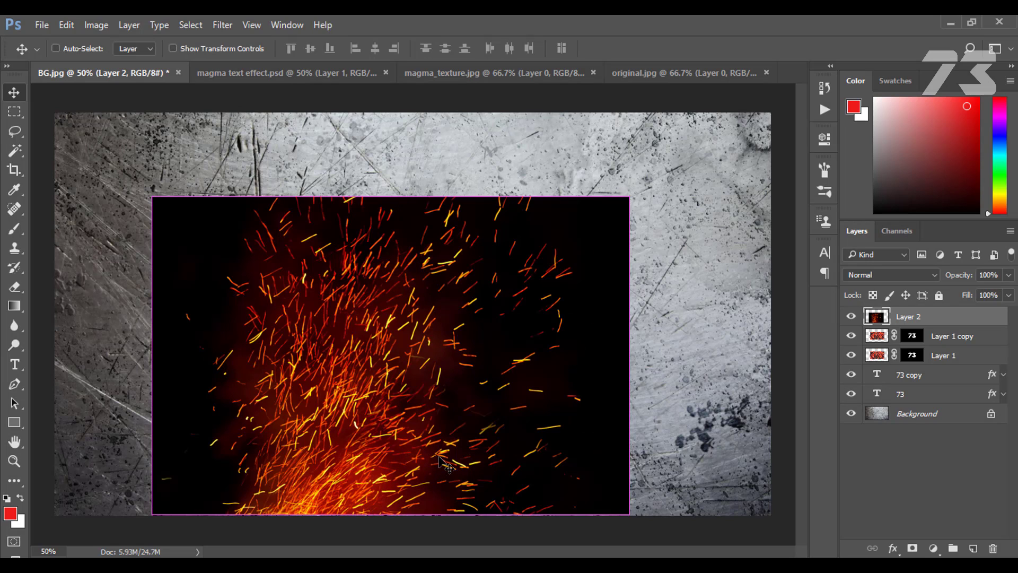
key("ctrl+t")
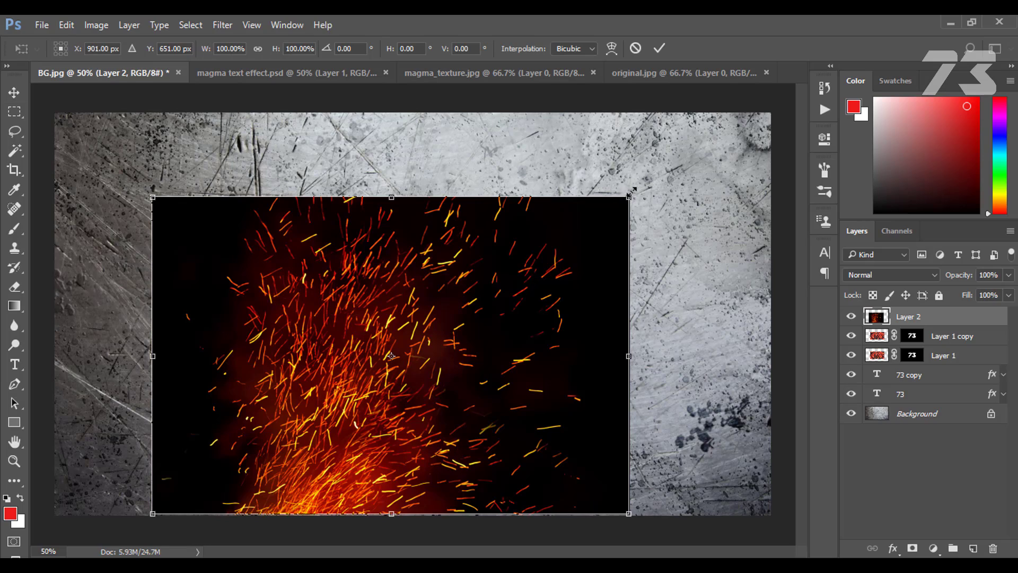
left_click_drag(629, 197, 741, 123)
left_click_drag(469, 284, 280, 332)
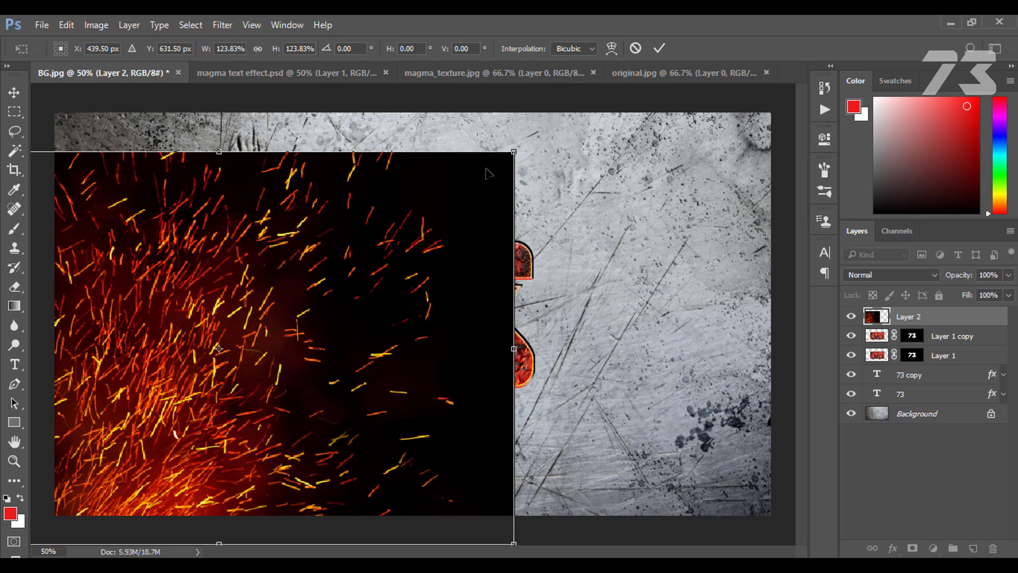
left_click_drag(514, 151, 573, 112)
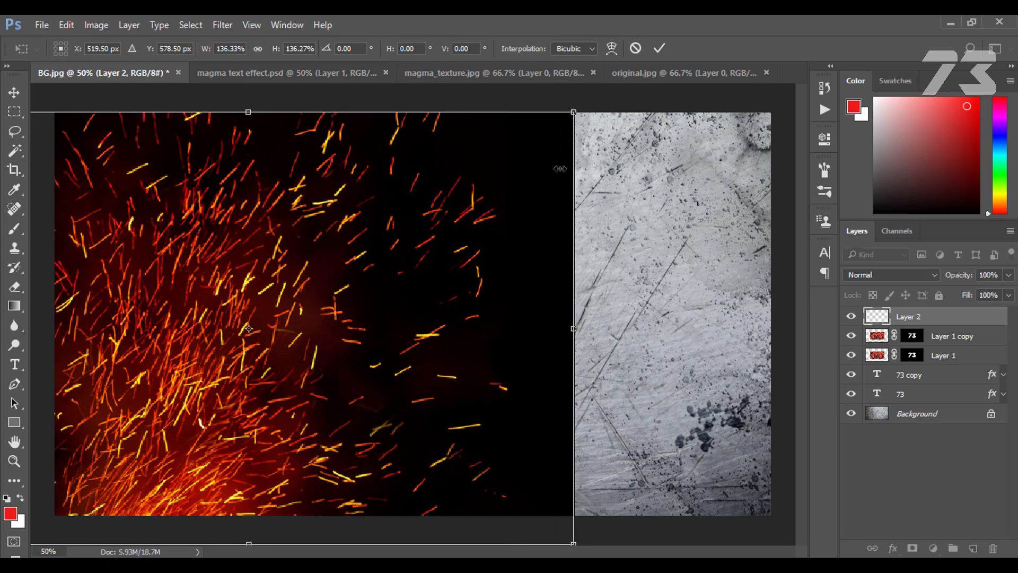
left_click_drag(453, 218, 441, 220)
key("Return")
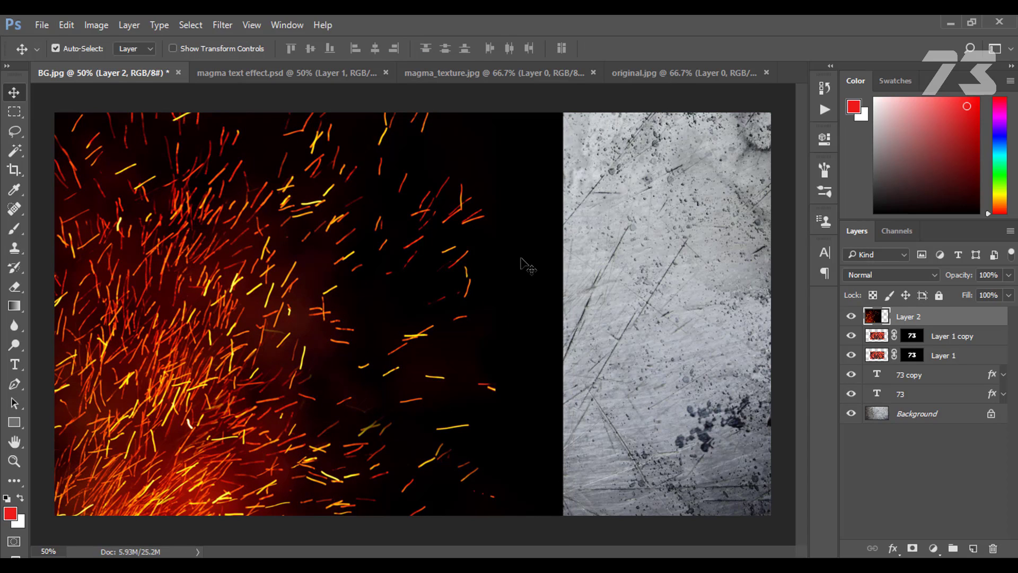
Set the sparks layer's blend mode to Screen and duplicate the layer to intensify the sparks
left_click(861, 275)
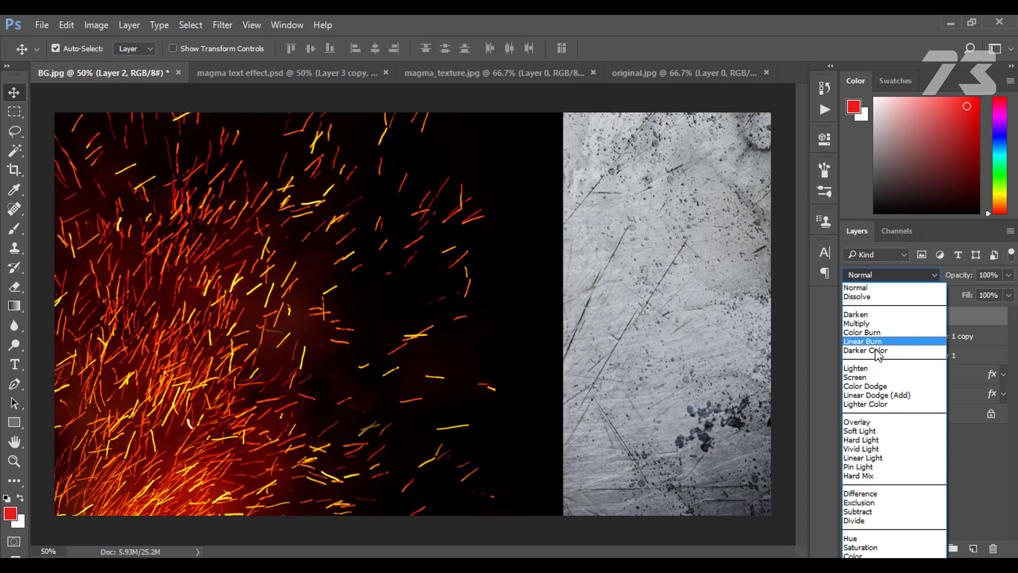
left_click(880, 378)
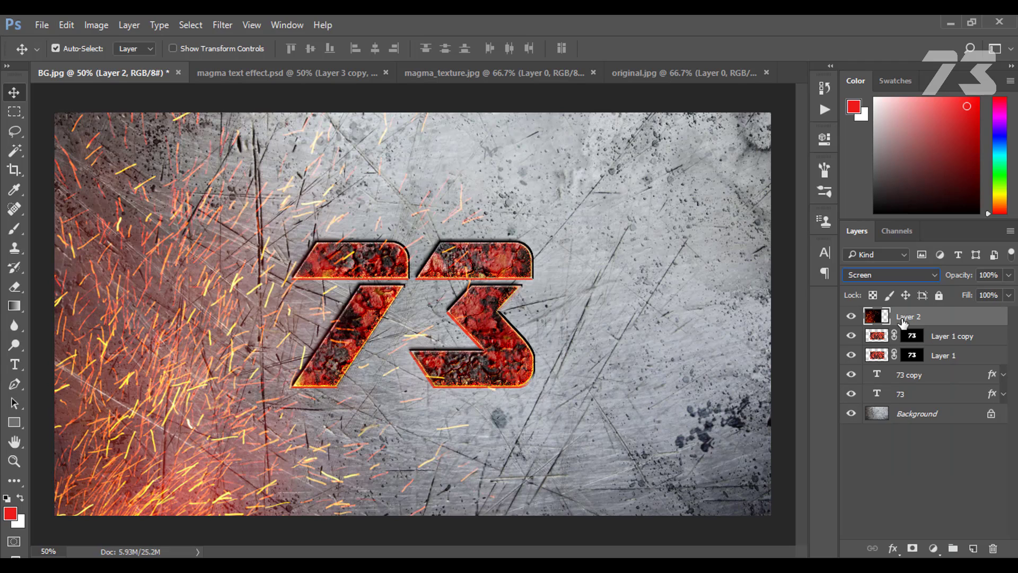
key("ctrl+j")
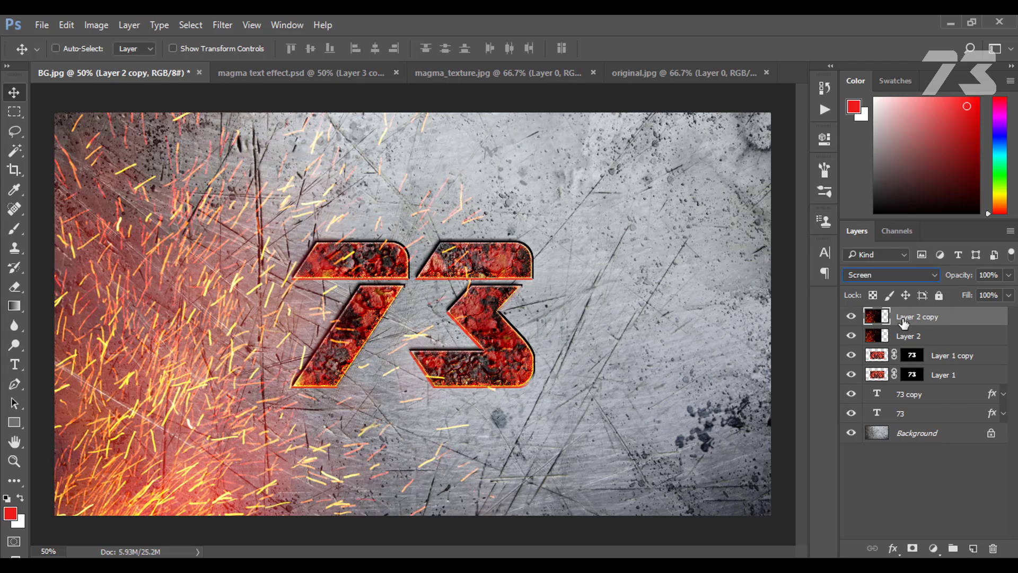